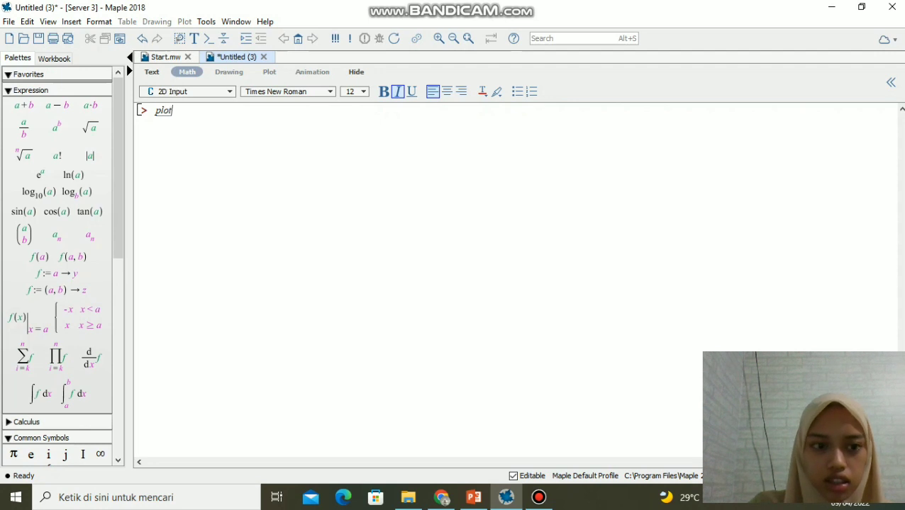
# Step: Clear the unfinished plot command from the first input line
pyautogui.write('(')
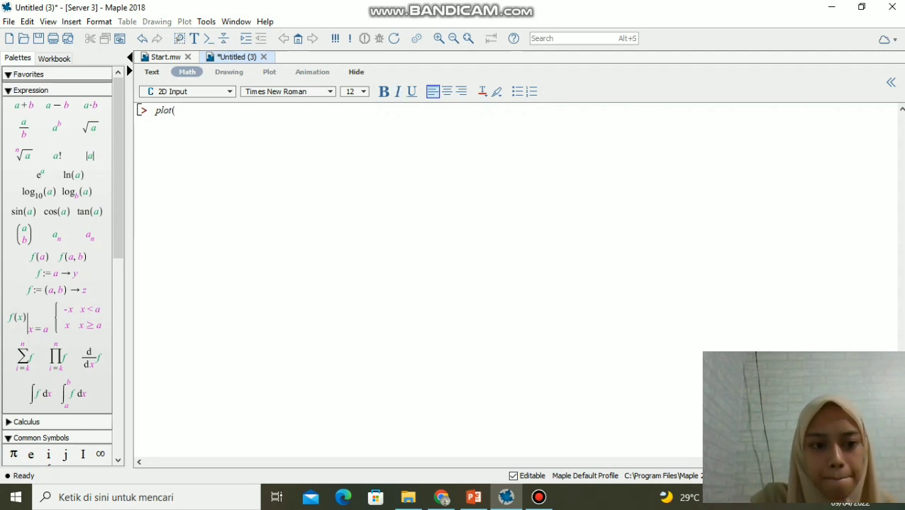
pyautogui.press('BackSpace')
pyautogui.press('BackSpace')
pyautogui.press('BackSpace')
pyautogui.press('BackSpace')
pyautogui.press('BackSpace')
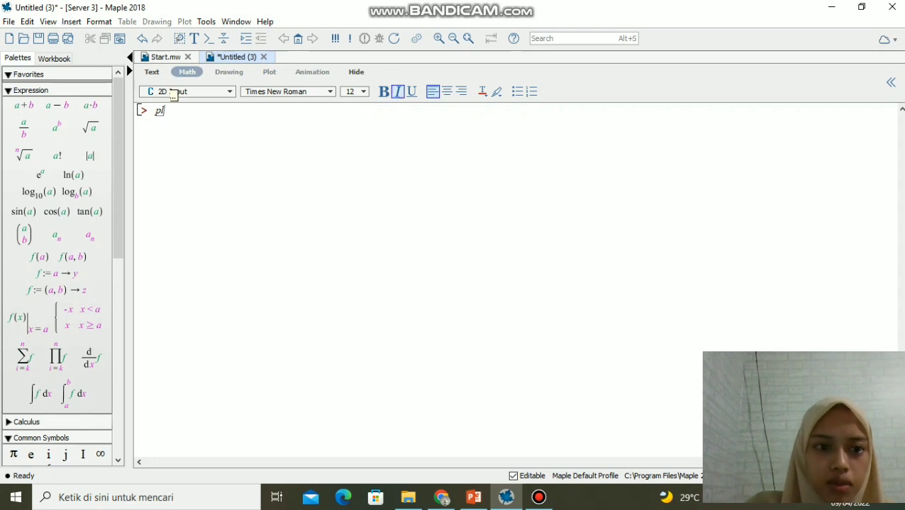
# Step: Enter the function f(x) = 2x - 1 followed by a comma on the empty input line
pyautogui.write('f')
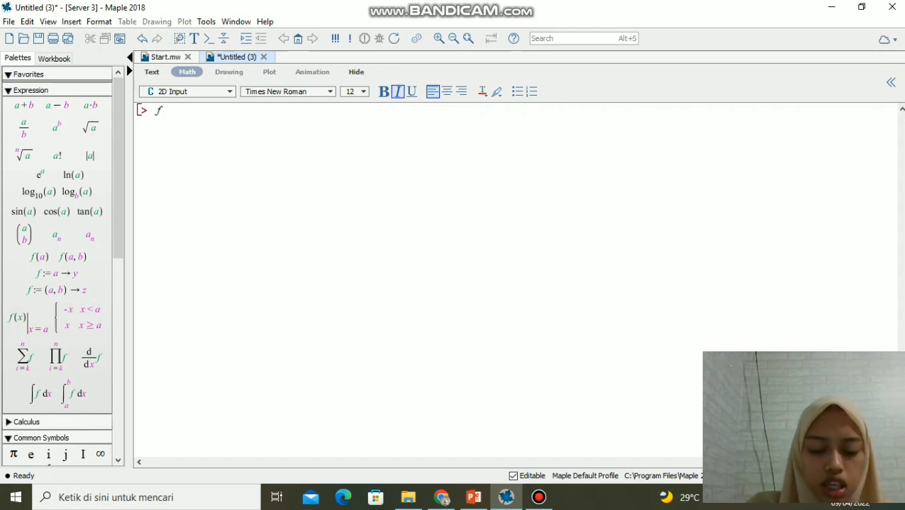
pyautogui.write('(x')
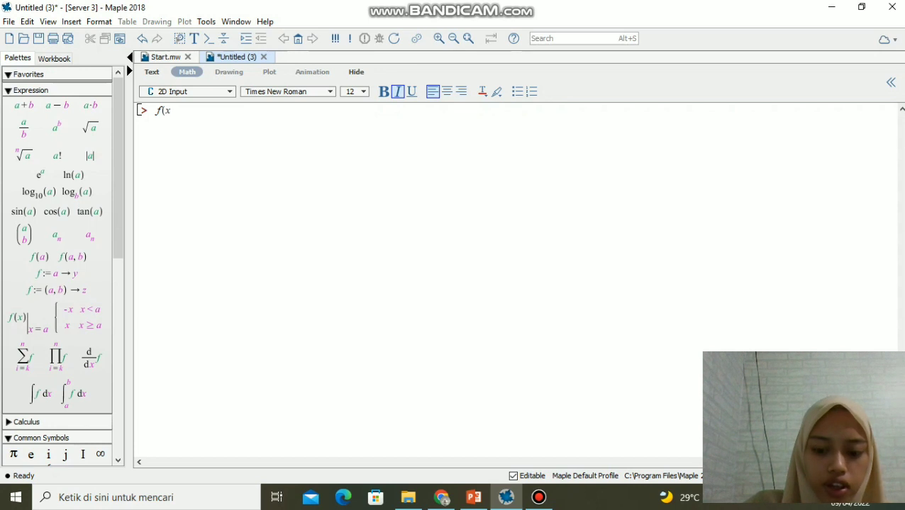
pyautogui.write(')=')
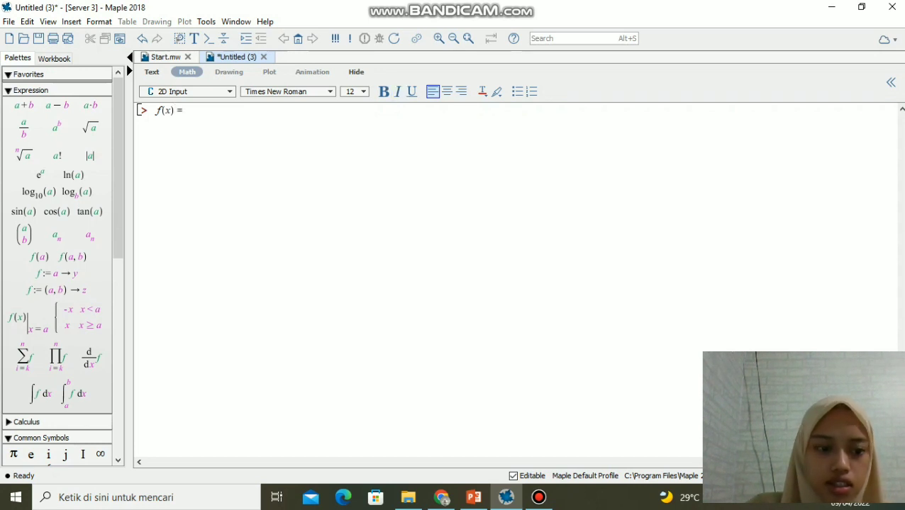
pyautogui.write('2')
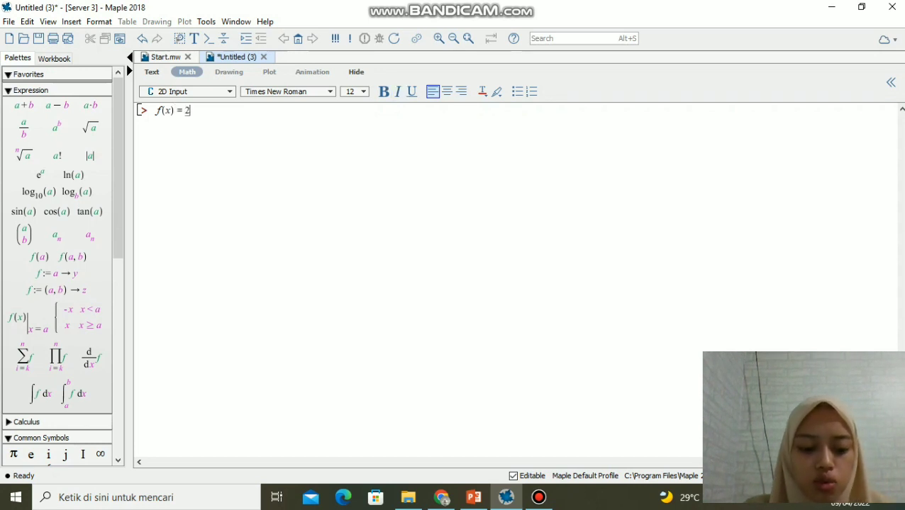
pyautogui.write('x-1,')
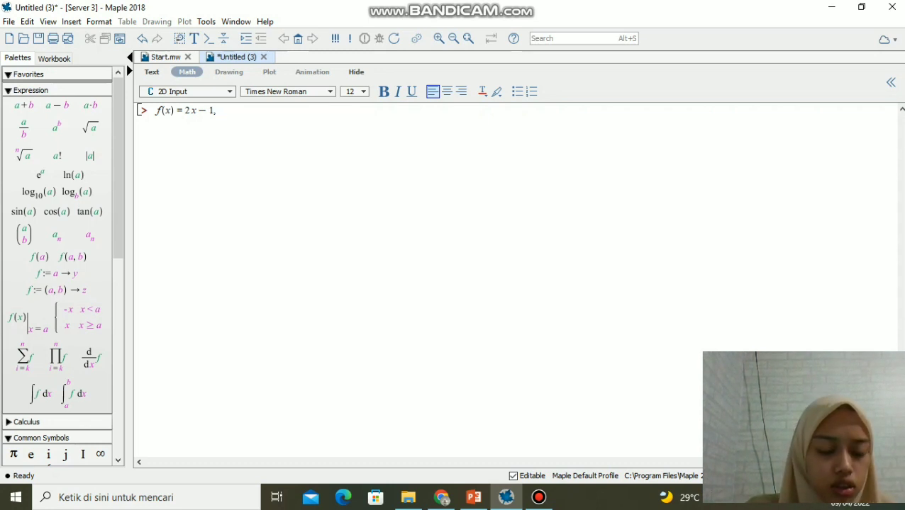
# Step: Append the interval text untukx[-3, 3] to the function statement and evaluate it
pyautogui.write('untuk')
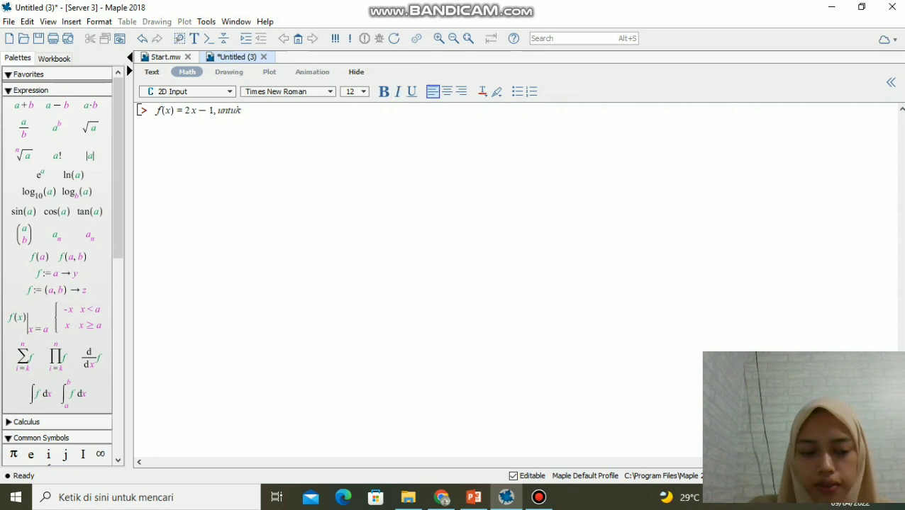
pyautogui.write('x')
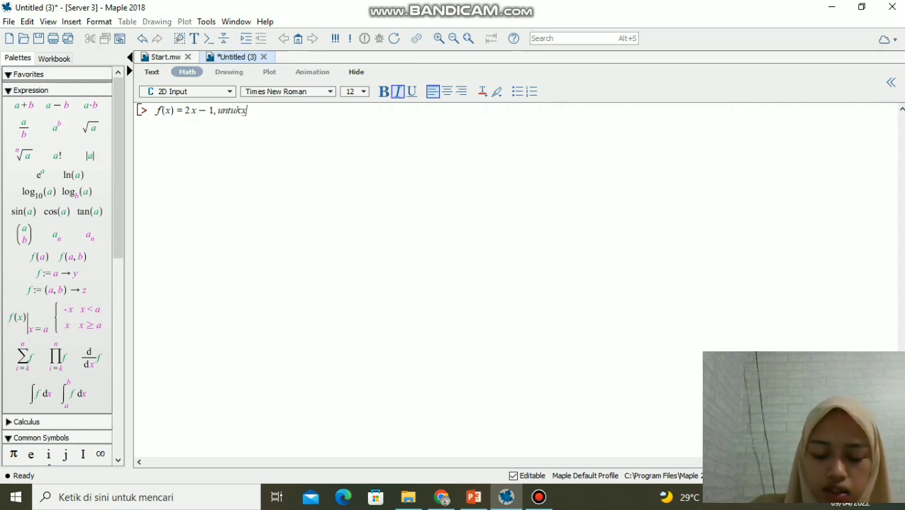
pyautogui.write('[-')
pyautogui.write('3,')
pyautogui.write('3)')
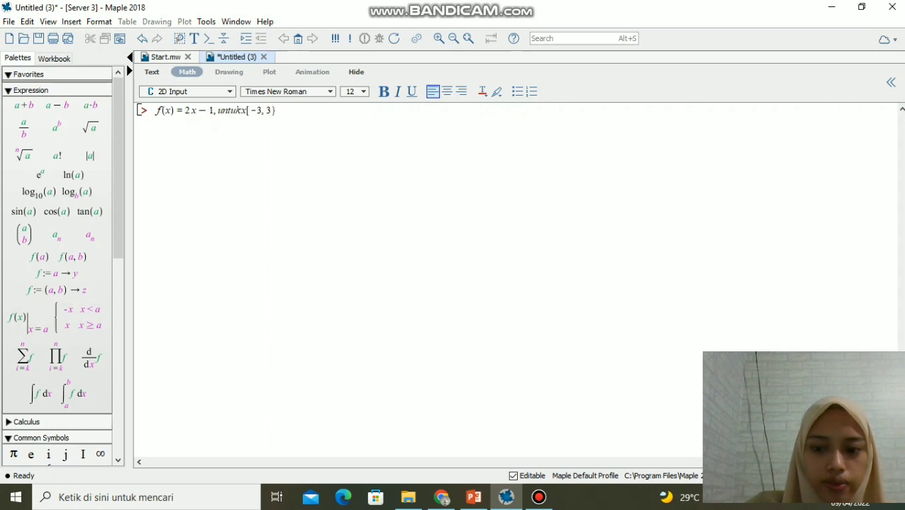
pyautogui.press('BackSpace')
pyautogui.write(']')
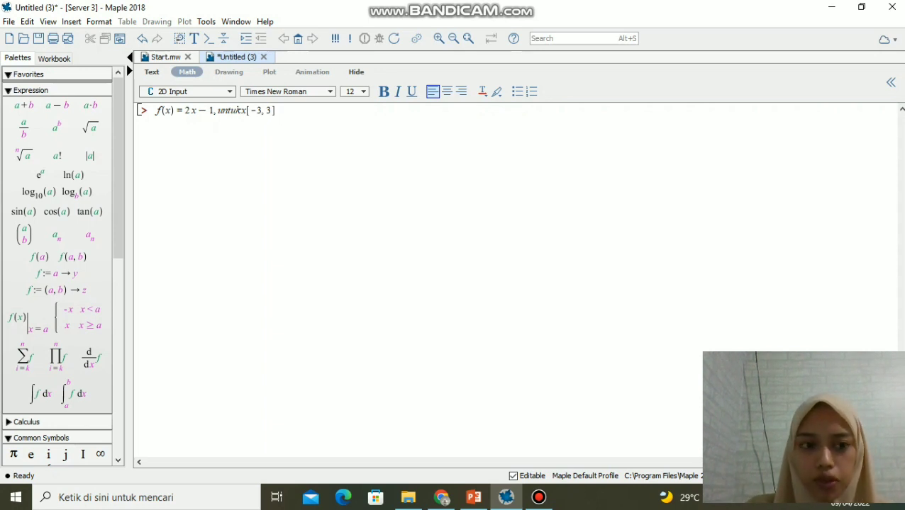
pyautogui.press('Return')
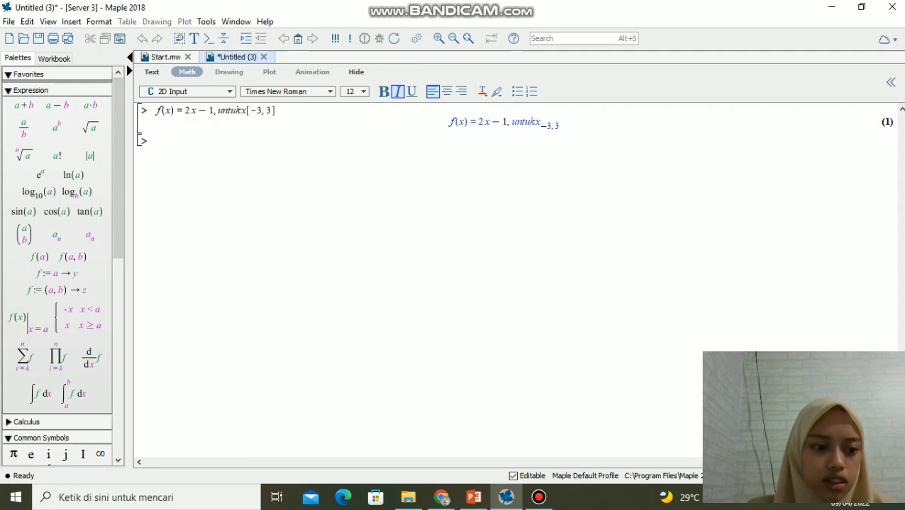
# Step: Plot the expression 2*x - 1 over the range x = -3..3 using the plot command
pyautogui.write('plot')
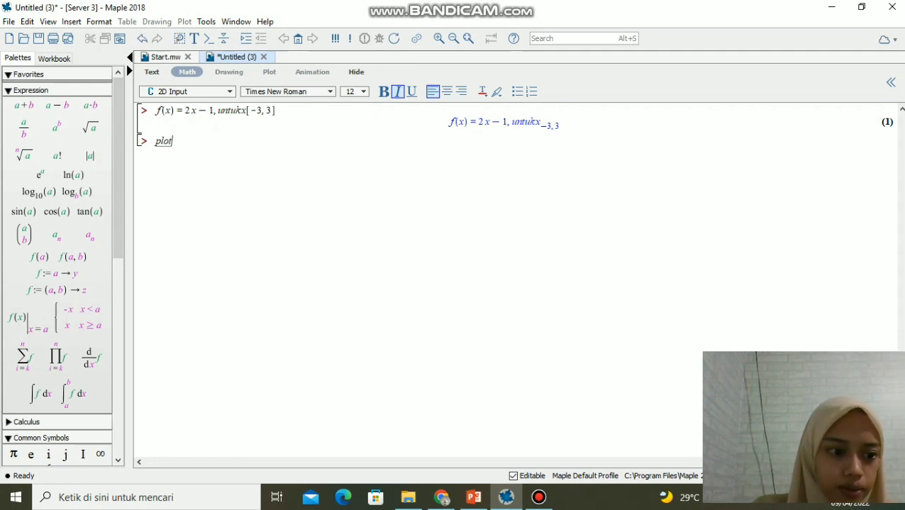
pyautogui.write('(')
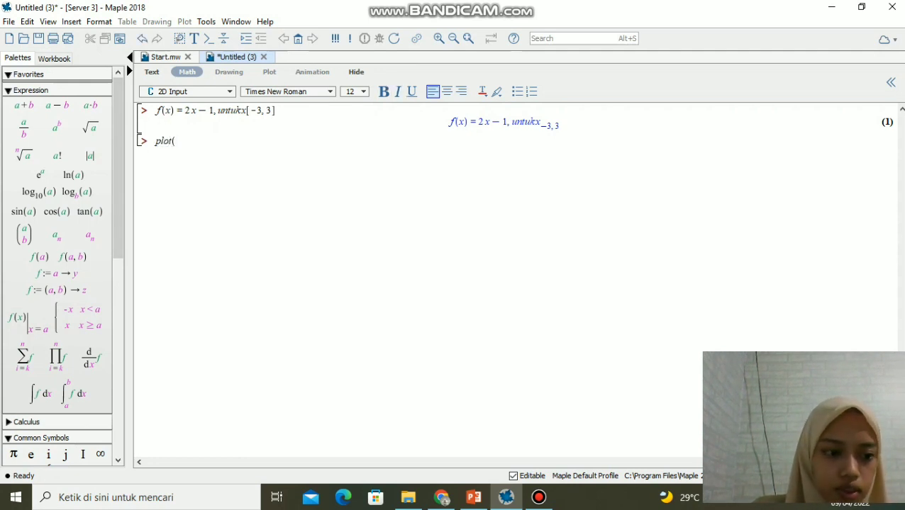
pyautogui.write('2')
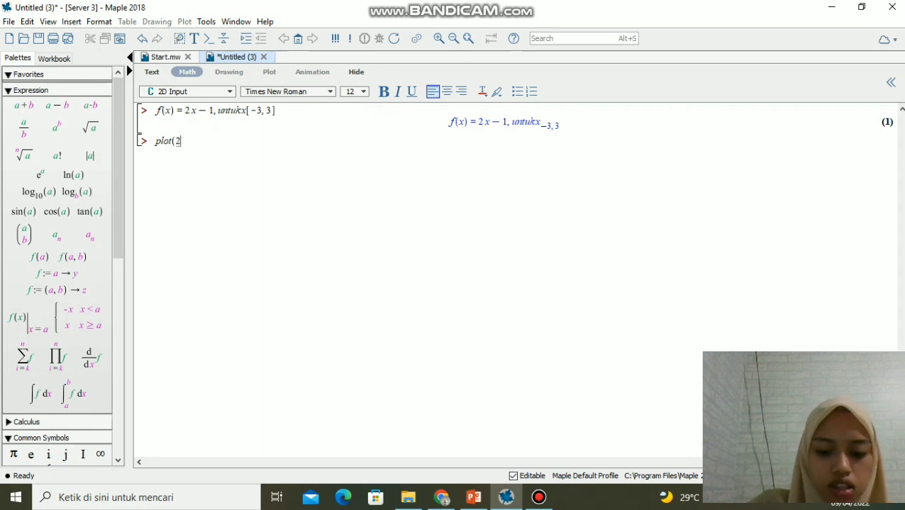
pyautogui.write(' x-')
pyautogui.write('1')
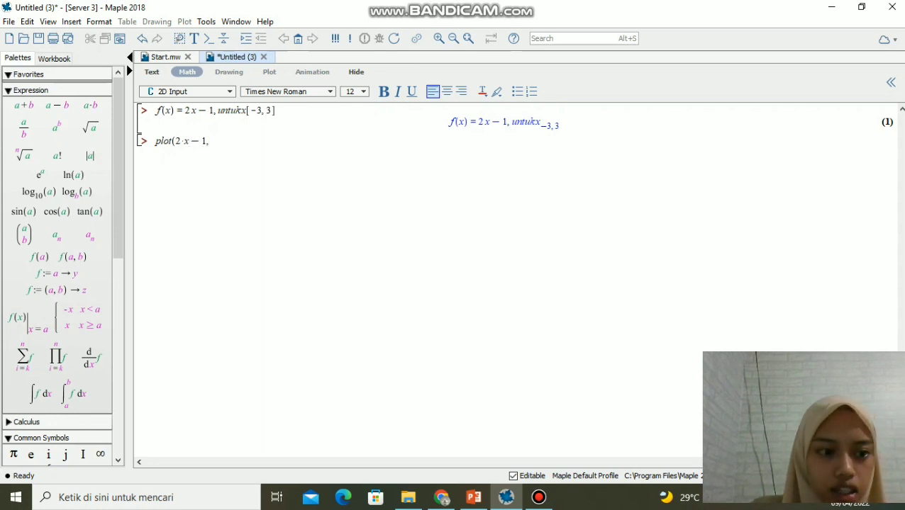
pyautogui.write(',x=')
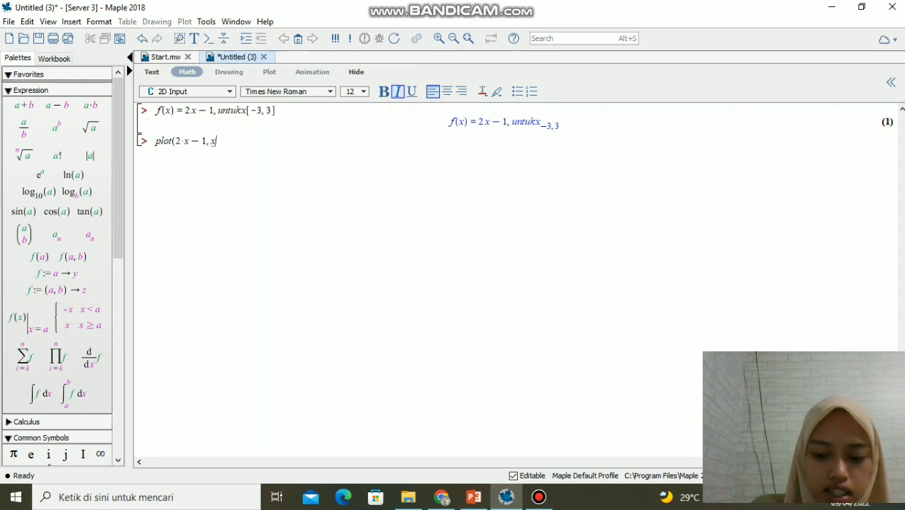
pyautogui.write('-3')
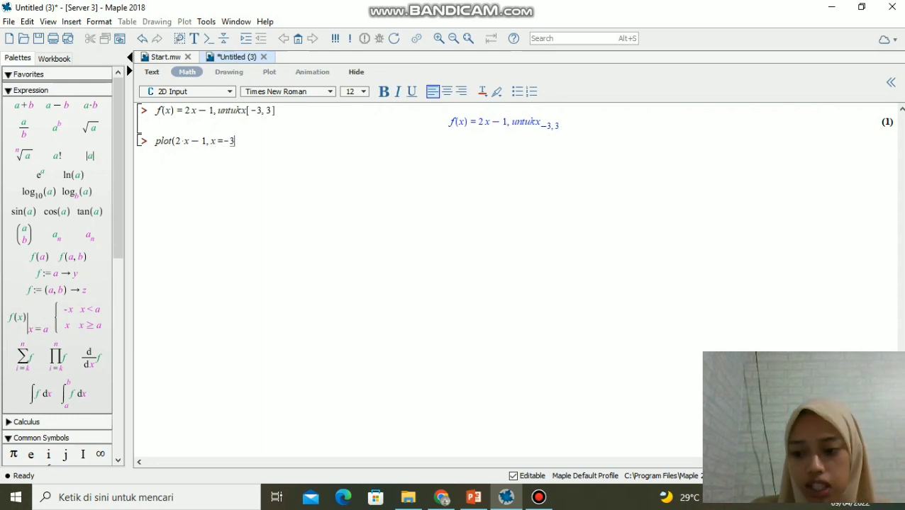
pyautogui.write('..')
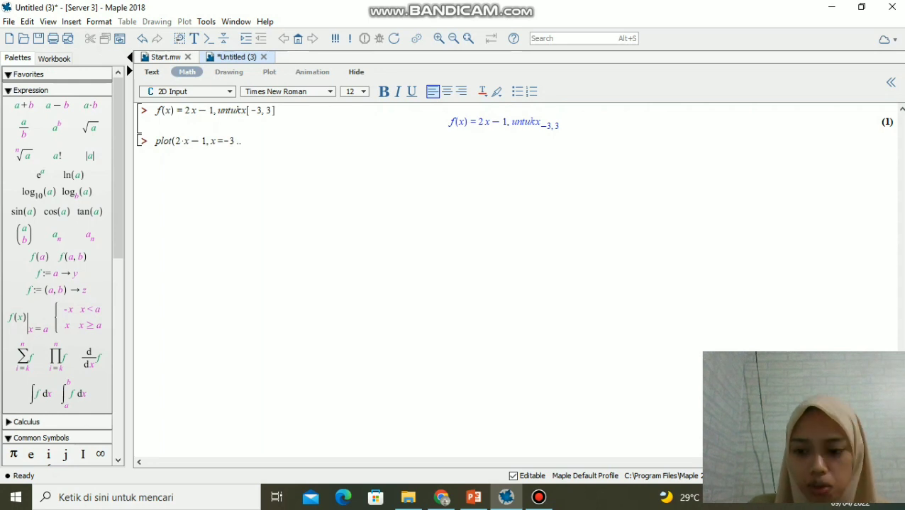
pyautogui.write('3')
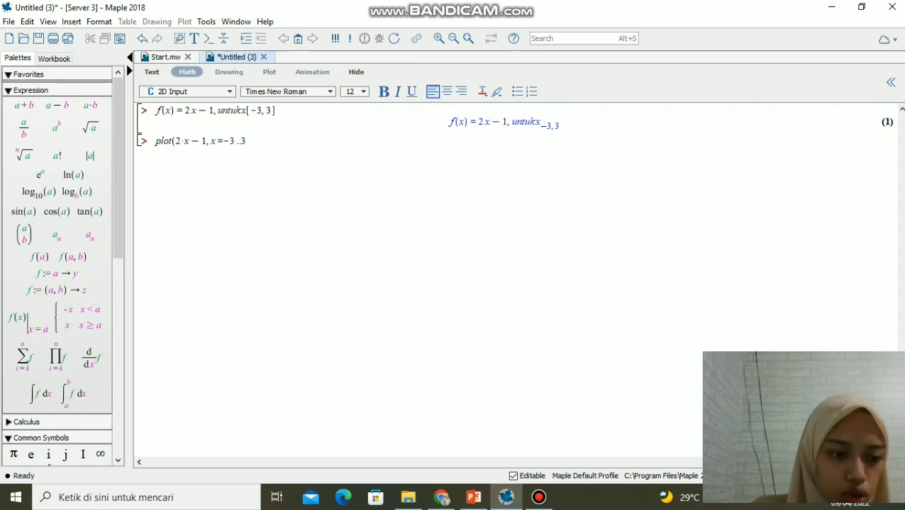
pyautogui.write(')')
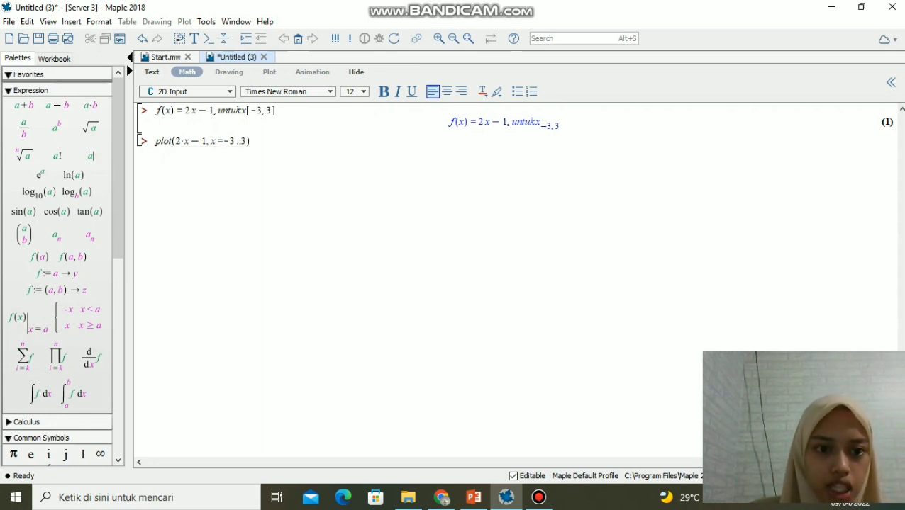
pyautogui.press('Return')
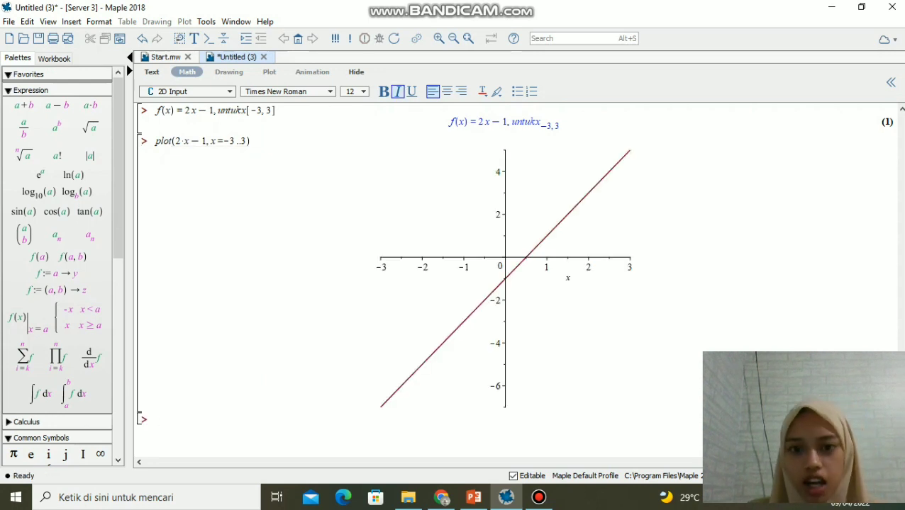
pyautogui.click(504, 278)
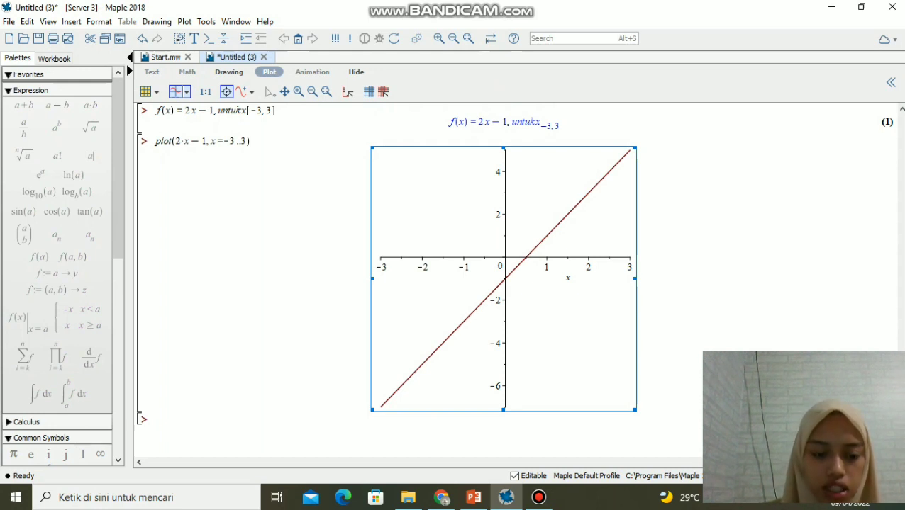
# Step: Define f as the function f := (x) -> 2*x - 1 on the input line below the graph
pyautogui.click(156, 420)
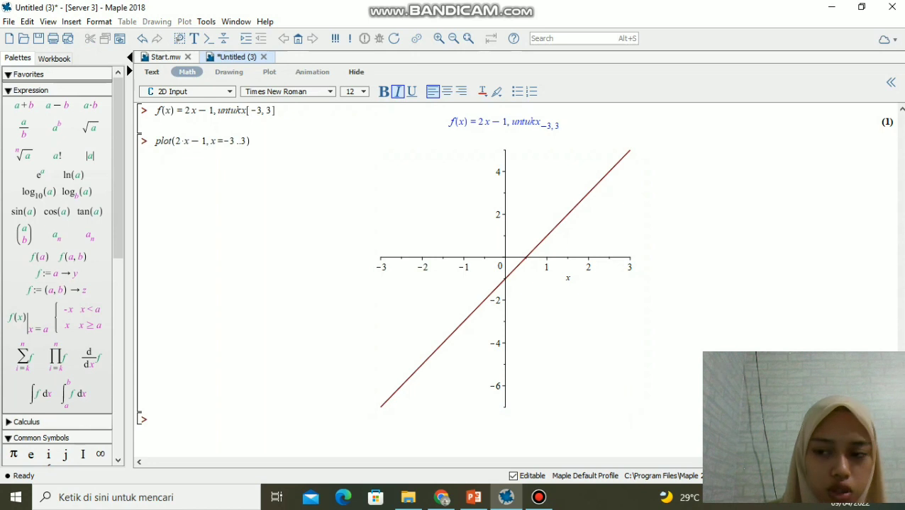
pyautogui.write('f')
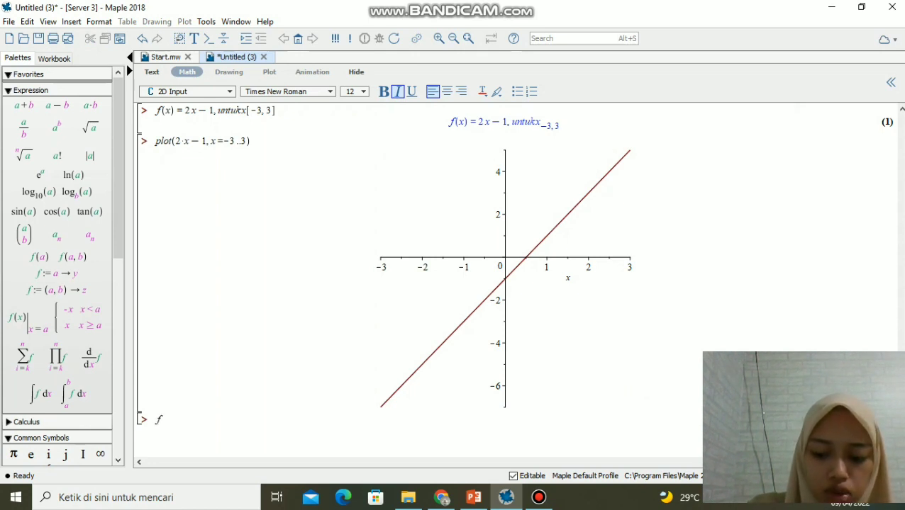
pyautogui.write(':')
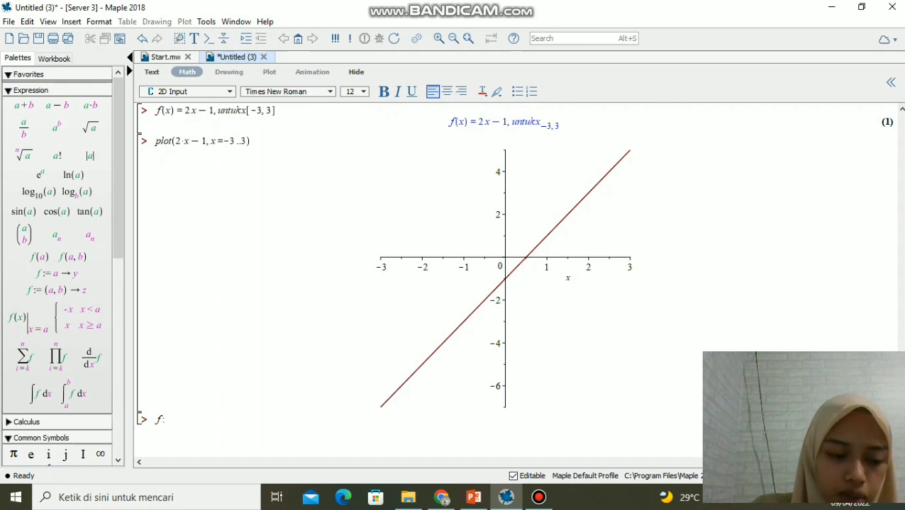
pyautogui.write('=(x)')
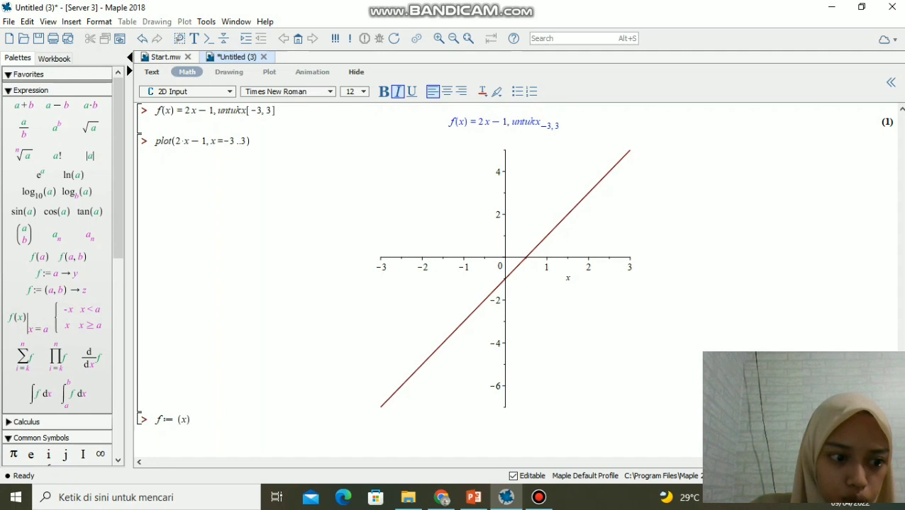
pyautogui.write('->')
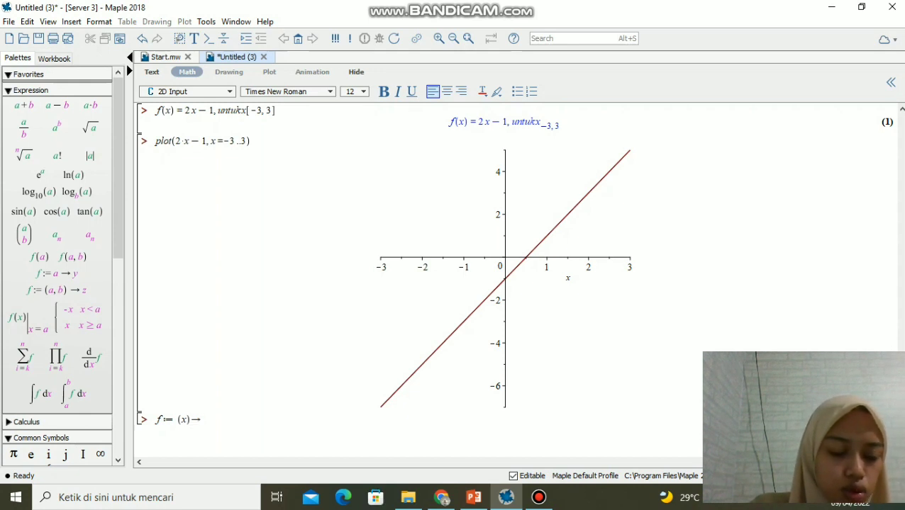
pyautogui.write('2')
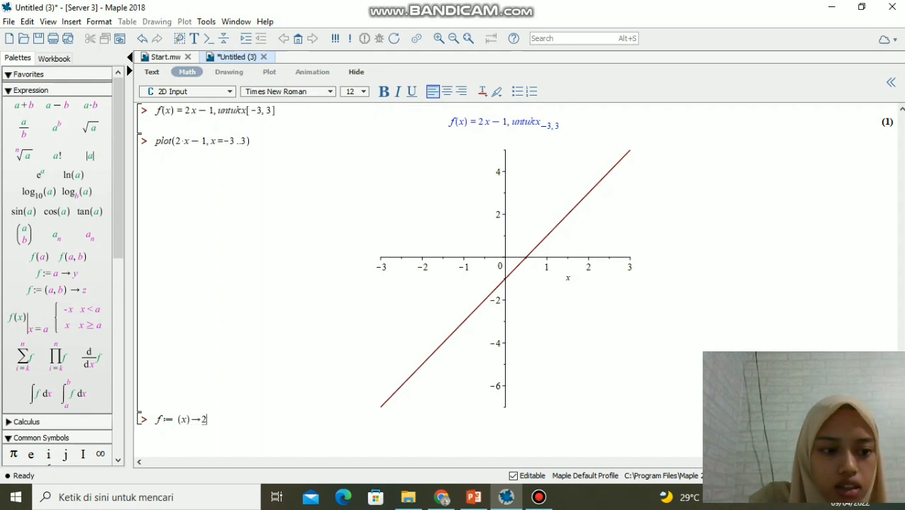
pyautogui.write('*x-')
pyautogui.write('1')
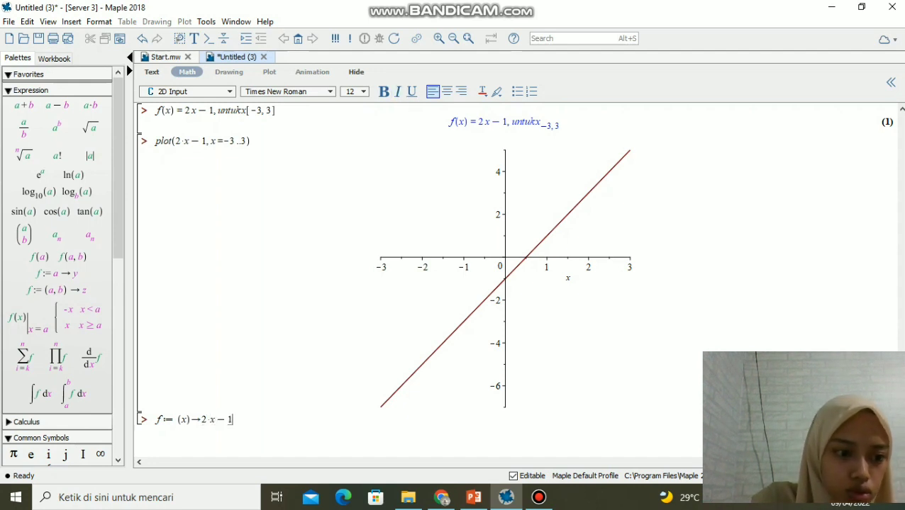
pyautogui.press('Return')
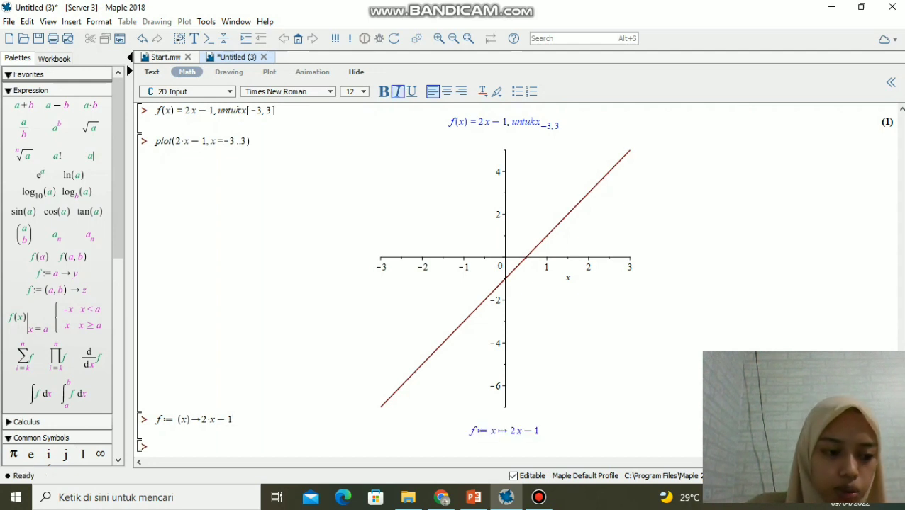
# Step: Plot the defined function f(x) over the range x = -3..3 on the line below its definition
pyautogui.write('plot(f(x)')
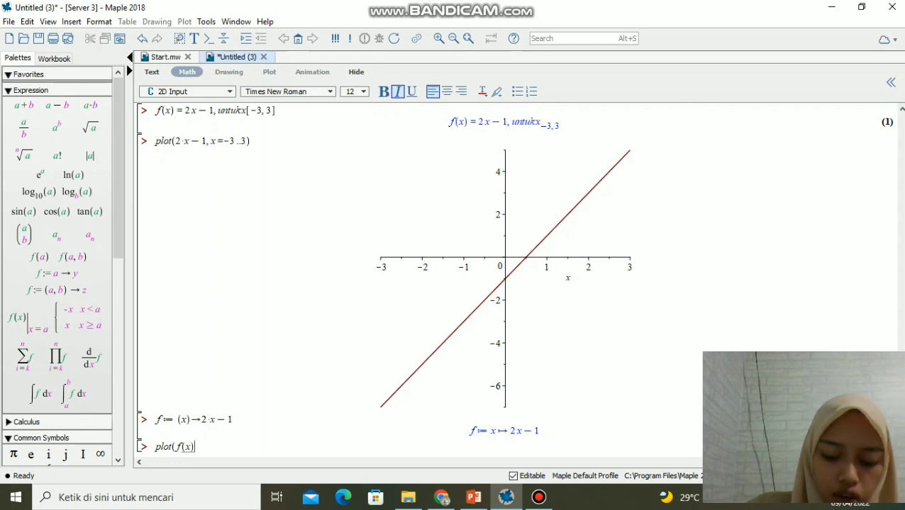
pyautogui.write(', x')
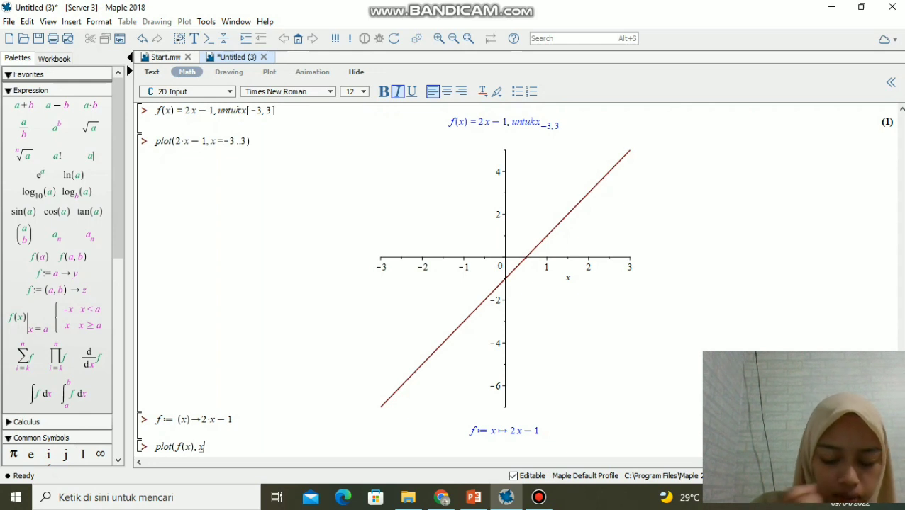
pyautogui.write('=-3 ..')
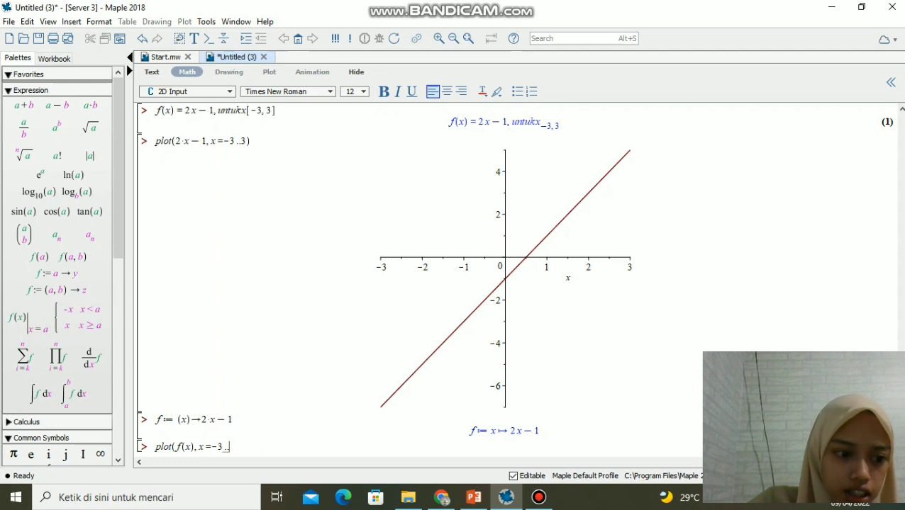
pyautogui.write('3')
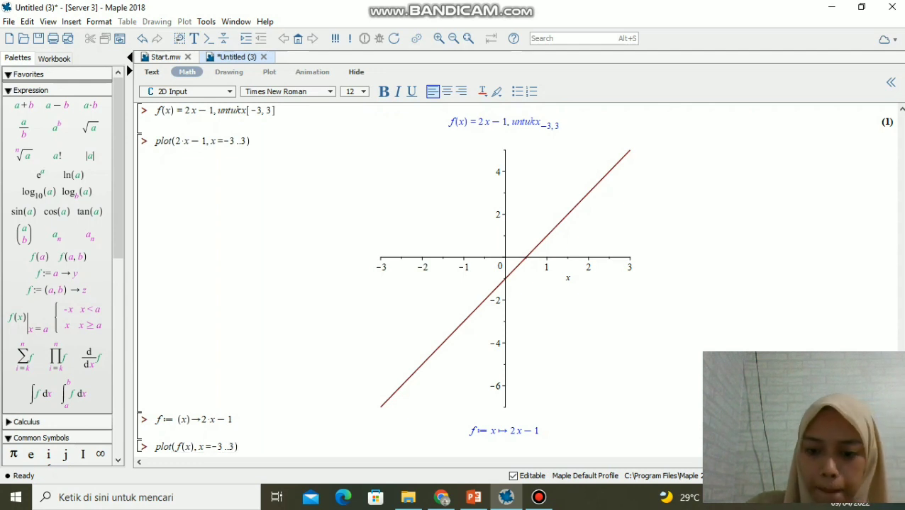
pyautogui.press('Return')
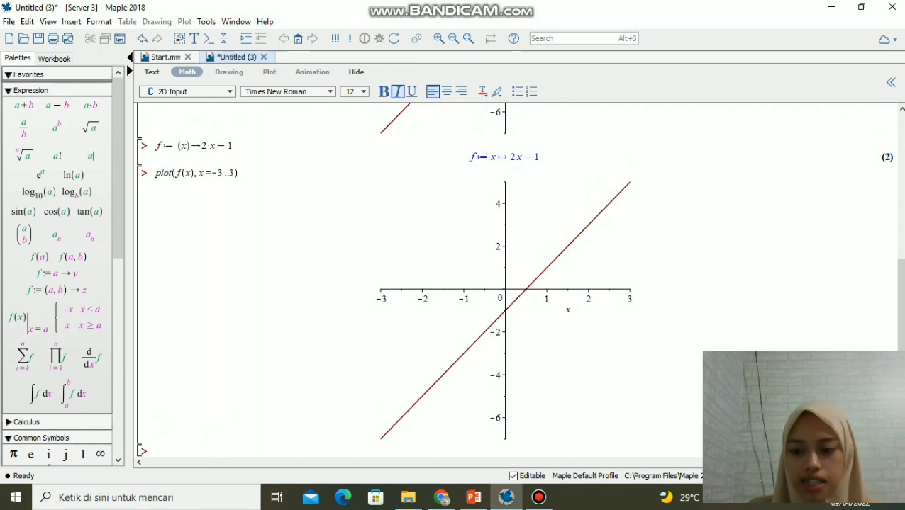
# Step: Compare the graph plotted directly from 2*x - 1 with the graph plotted from the defined function f(x)
pyautogui.click(502, 310)
pyautogui.click(397, 118)
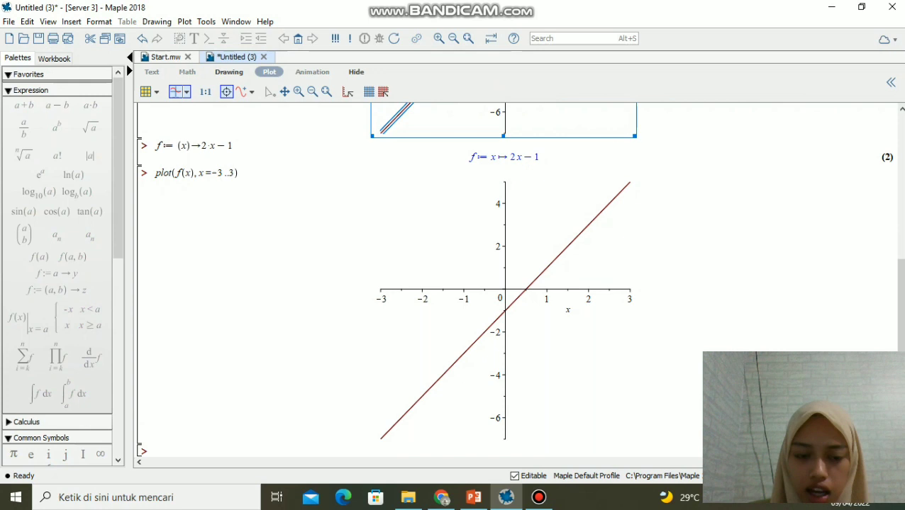
pyautogui.click(489, 283)
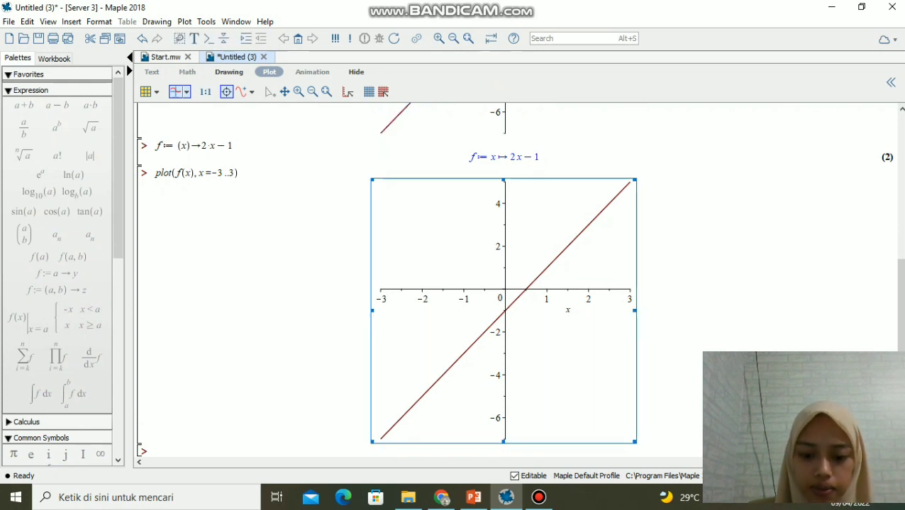
pyautogui.click(156, 452)
pyautogui.scroll(5, 504, 283)
pyautogui.scroll(-1, 505, 283)
pyautogui.scroll(1, 505, 283)
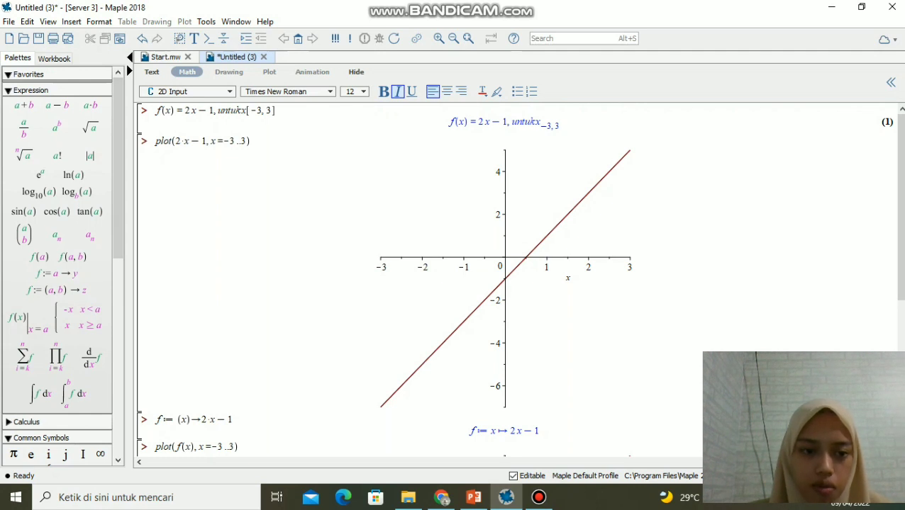
pyautogui.scroll(-4, 505, 284)
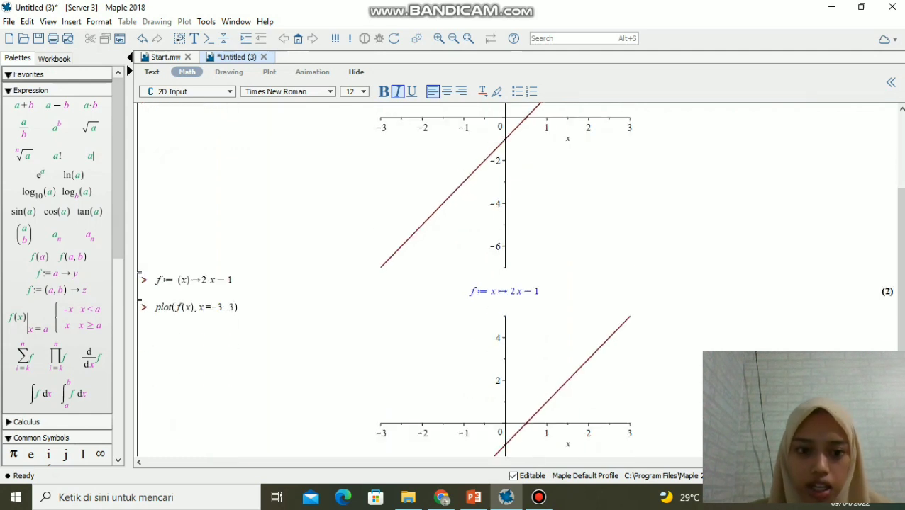
pyautogui.scroll(4, 518, 279)
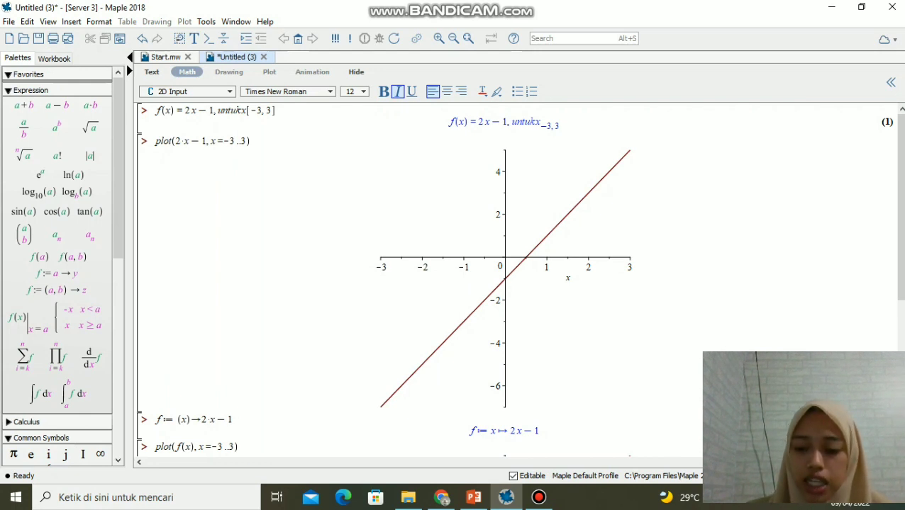
pyautogui.scroll(-8, 504, 280)
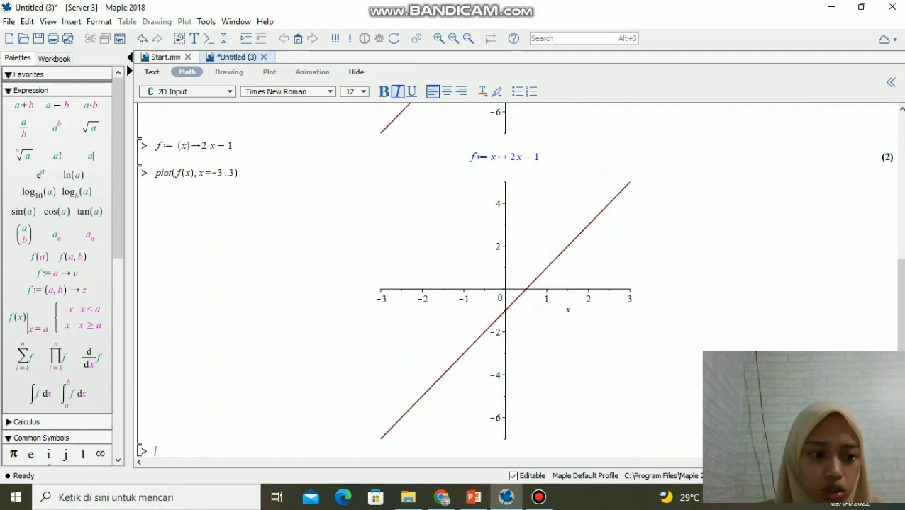
# Step: Begin a plot command on the empty input line with x^2 - 3*x + 7 followed by a comma
pyautogui.write('plot')
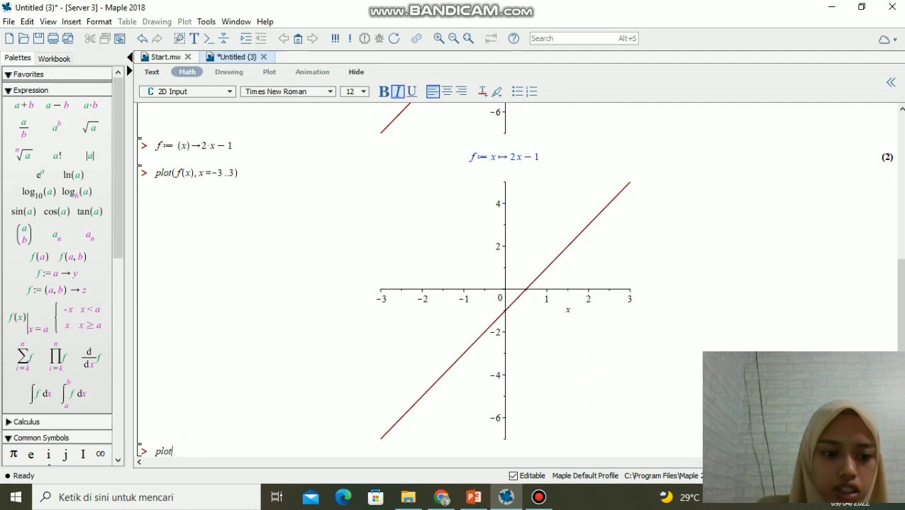
pyautogui.write('(')
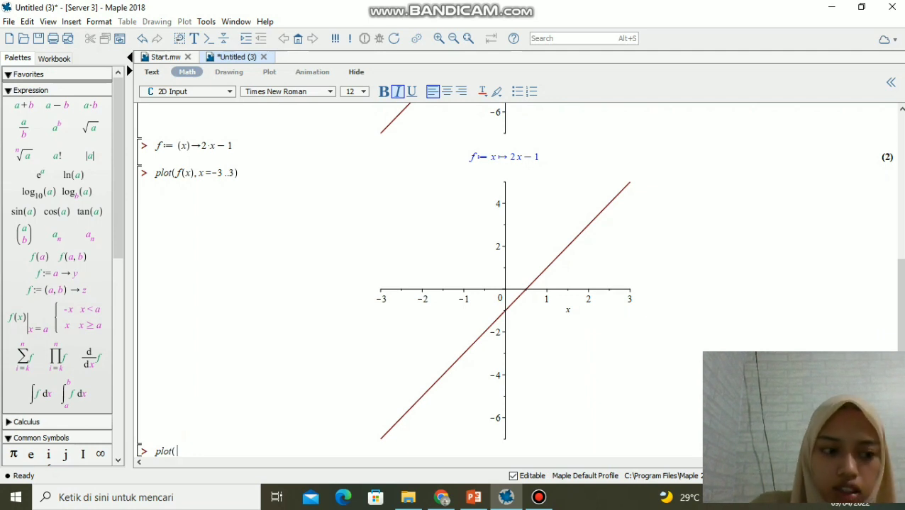
pyautogui.write('x^2')
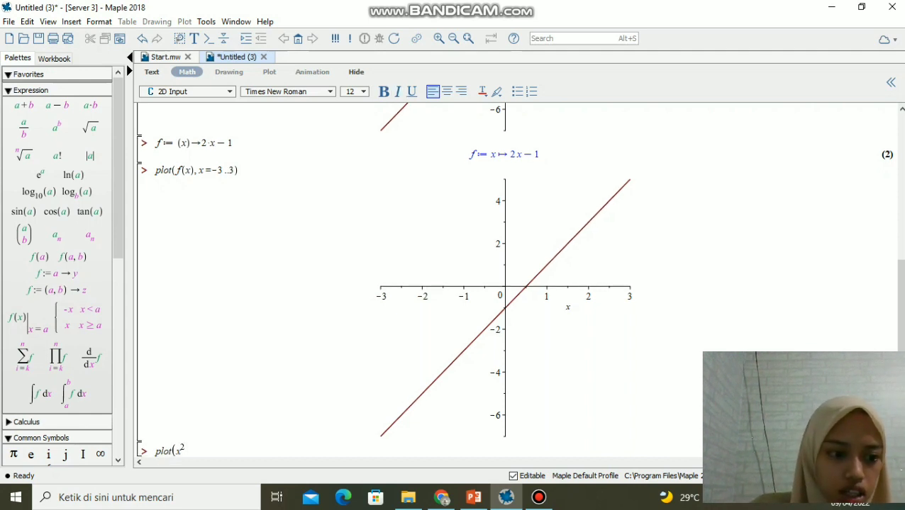
pyautogui.write('-3')
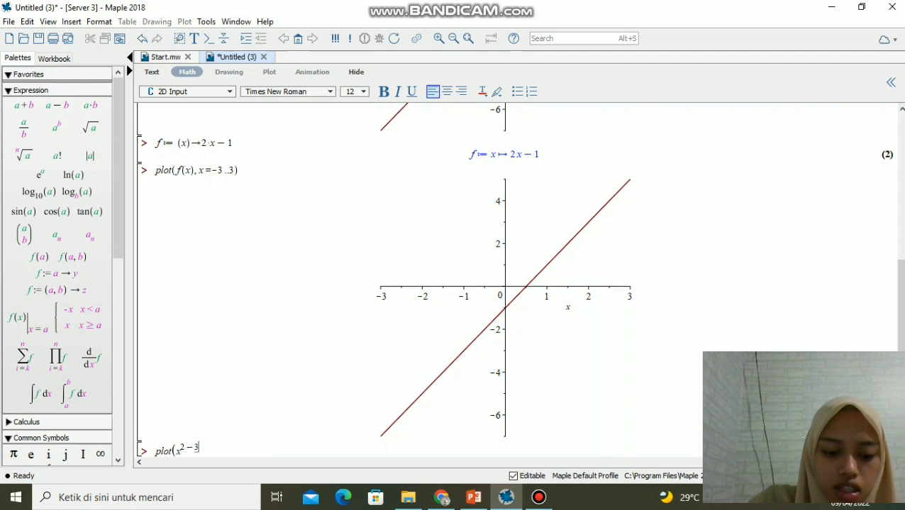
pyautogui.write('*')
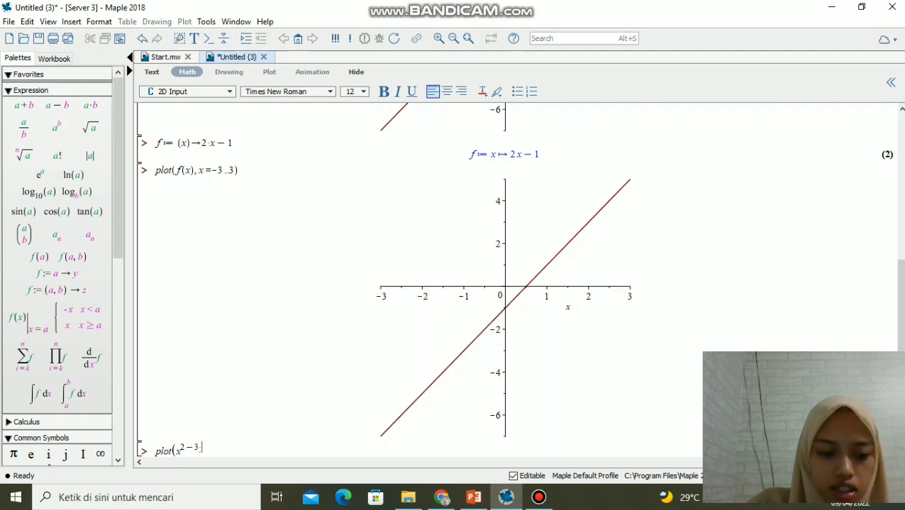
pyautogui.write('x')
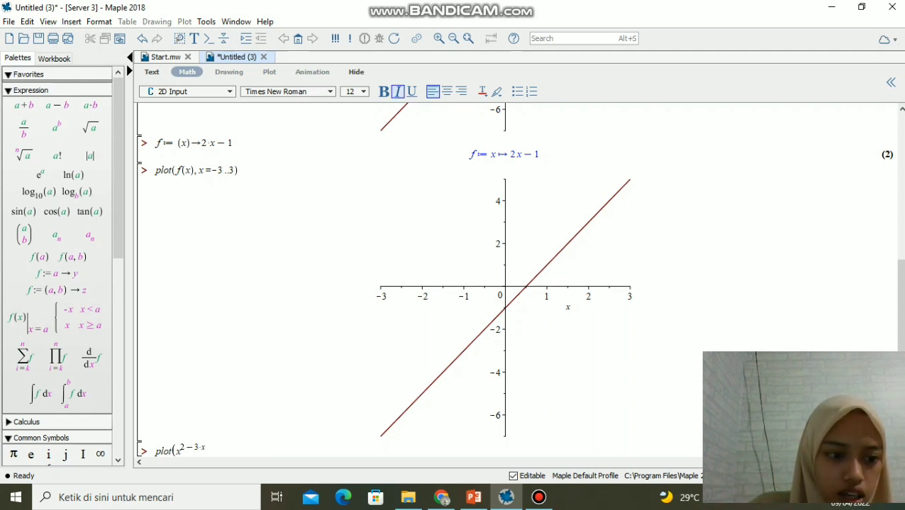
pyautogui.write('+7')
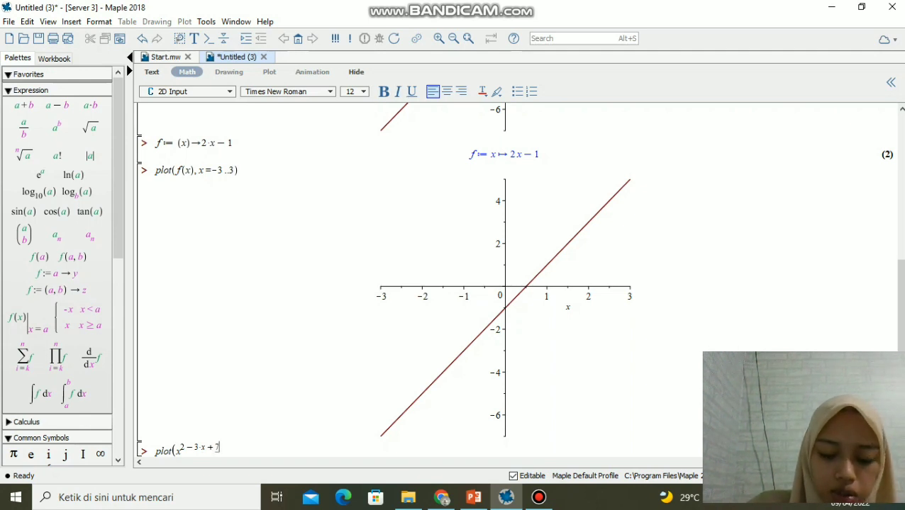
pyautogui.write(',')
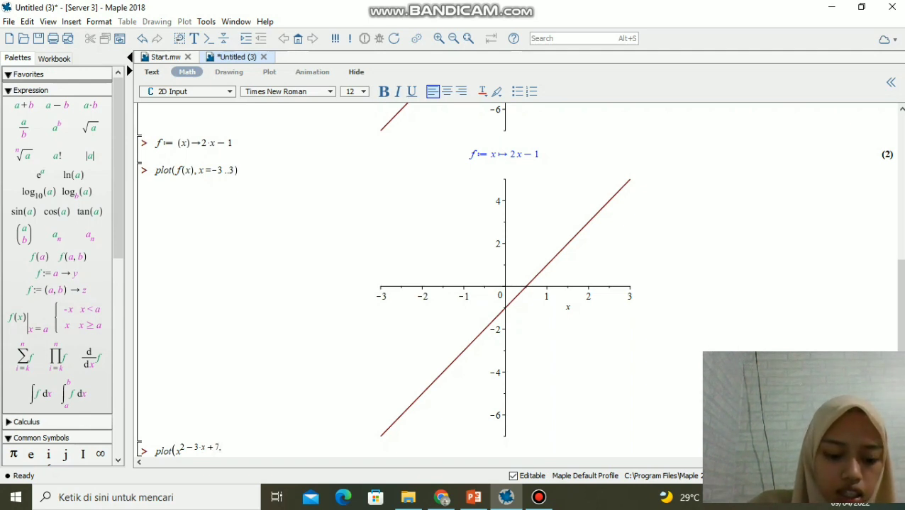
# Step: Add the range x = -10..10 to the quadratic plot command and close its parenthesis
pyautogui.write('x=')
pyautogui.press('BackSpace')
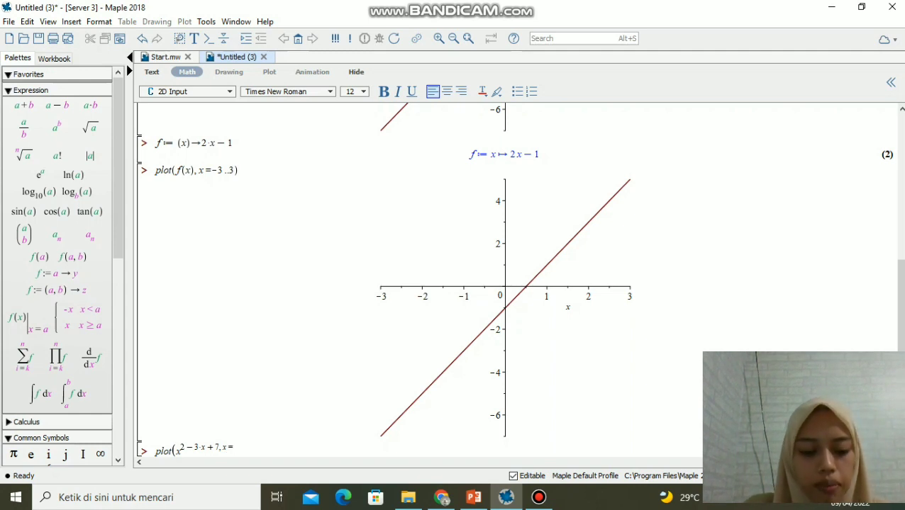
pyautogui.write('-10')
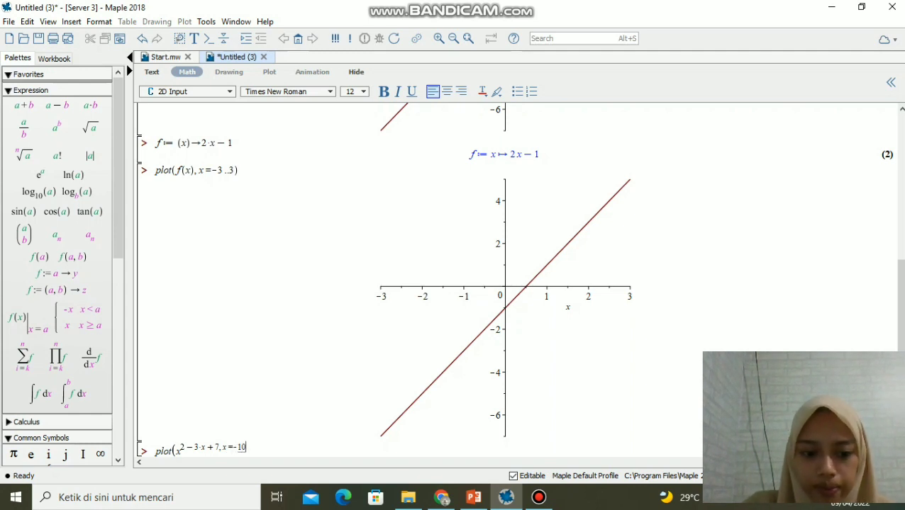
pyautogui.write('..10')
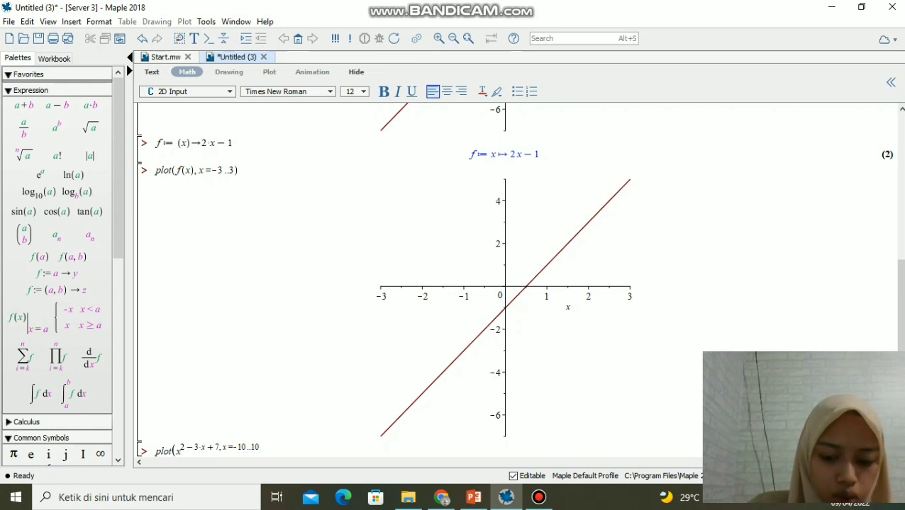
pyautogui.write(')')
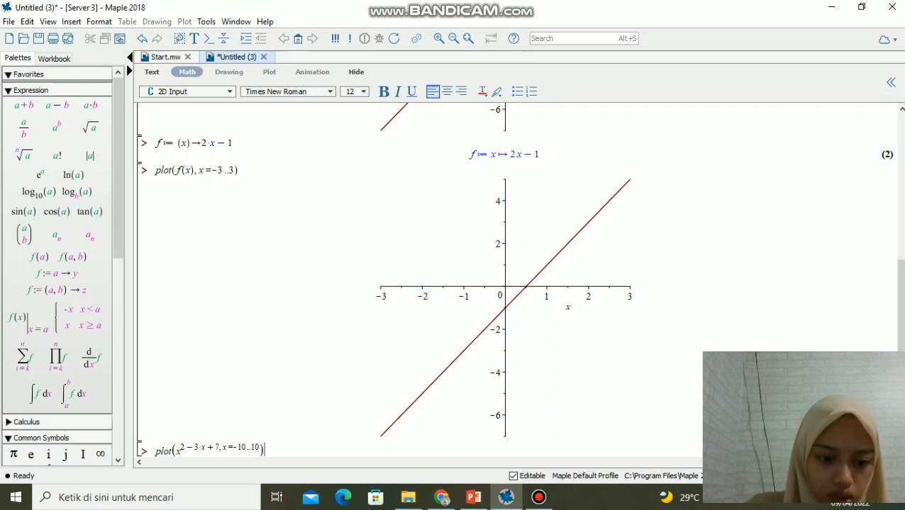
# Step: Correct the command to plot(x^2 - 3*x + 7, x = -10..10) with only 2 in the exponent, and evaluate it
pyautogui.moveTo(183, 448); pyautogui.dragTo(260, 448)
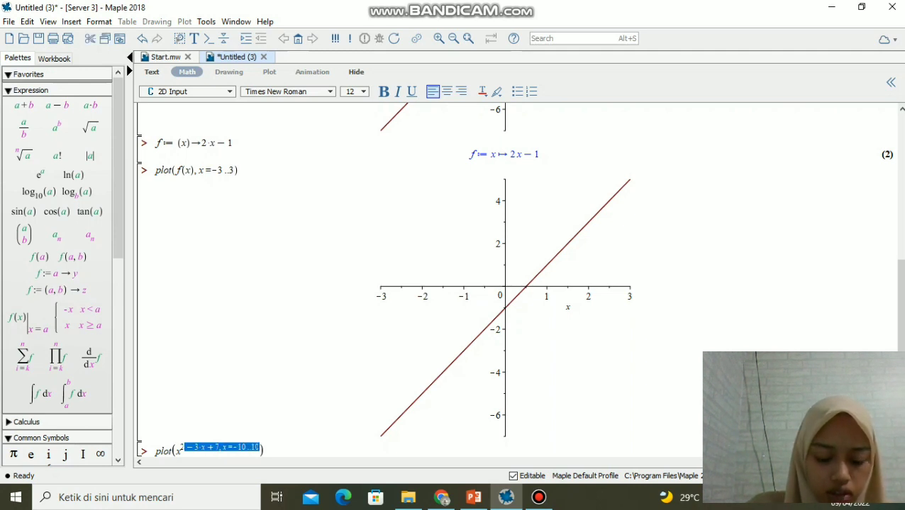
pyautogui.press('BackSpace')
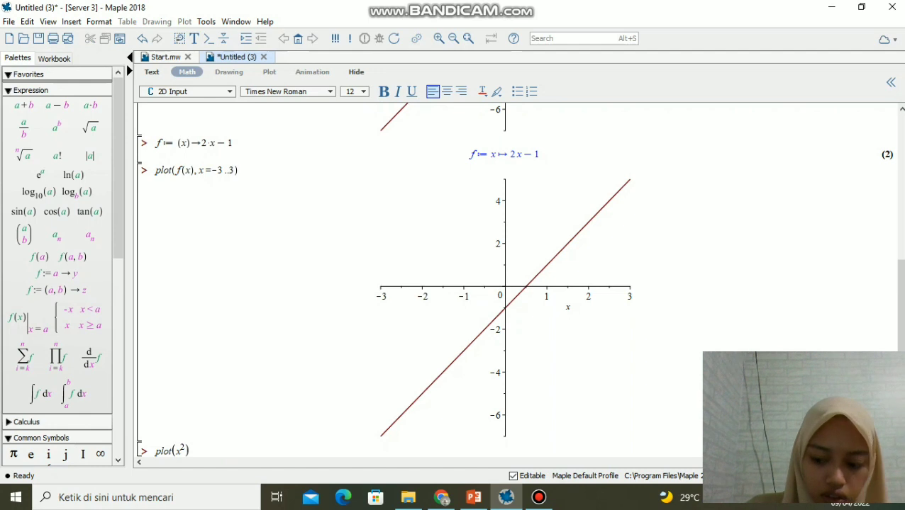
pyautogui.hotkey('ctrl', 'z')
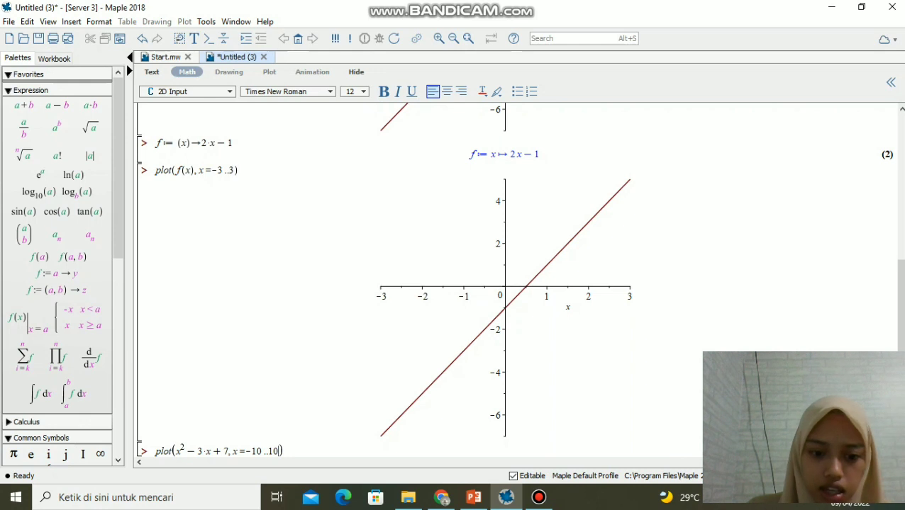
pyautogui.press('Return')
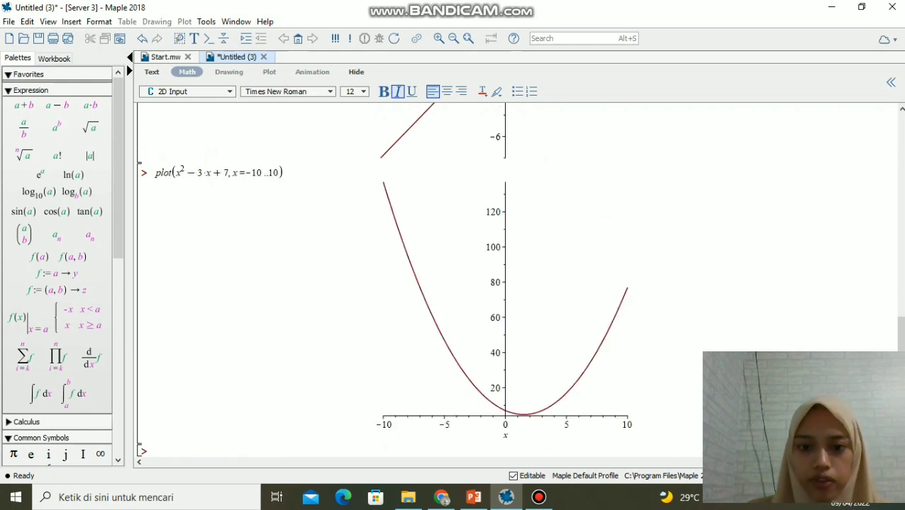
# Step: Set the color of the parabola's curve to Gray
pyautogui.click(504, 310)
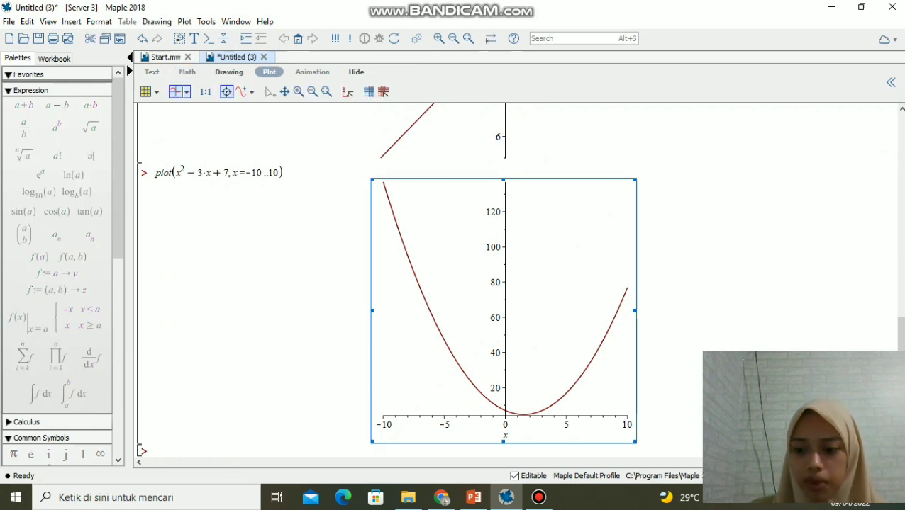
pyautogui.rightClick(486, 312)
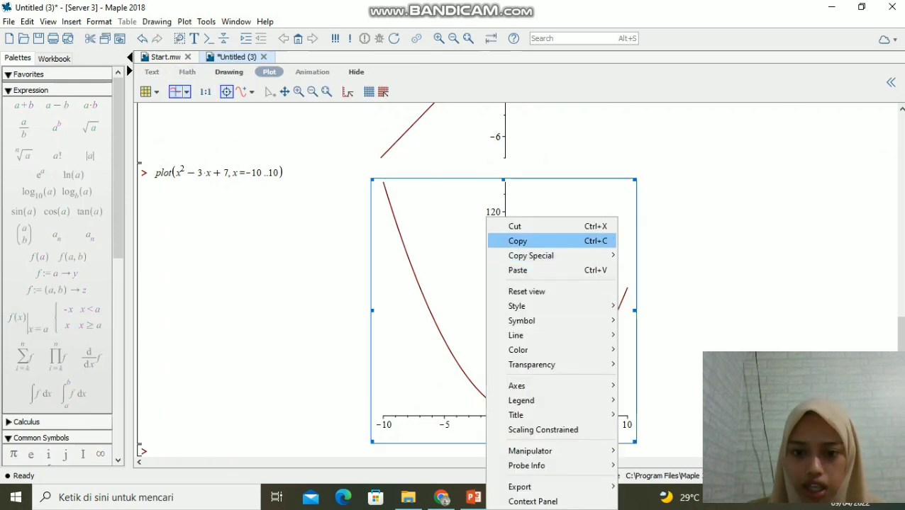
pyautogui.moveTo(525, 350)
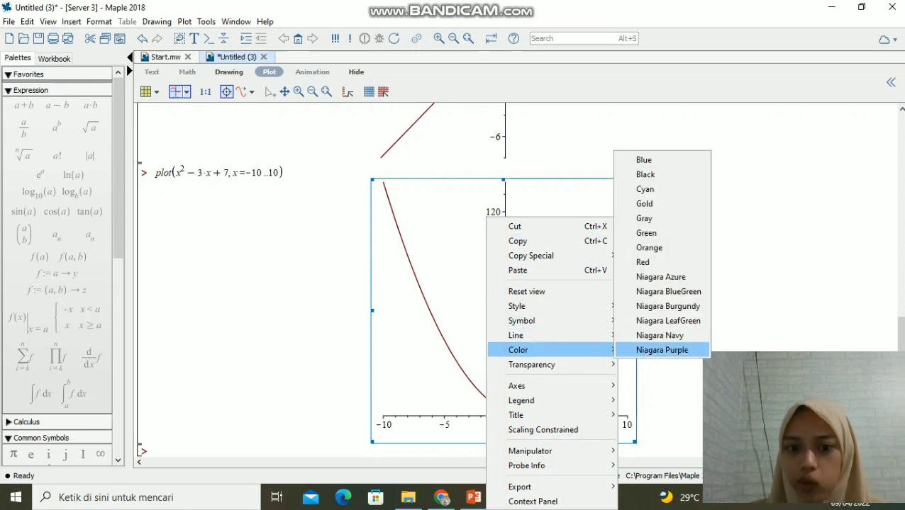
pyautogui.moveTo(525, 321)
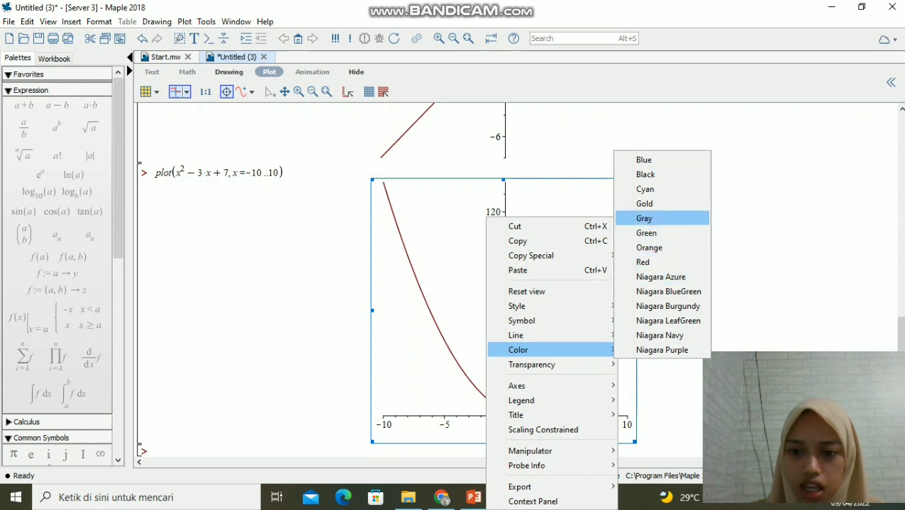
pyautogui.click(644, 218)
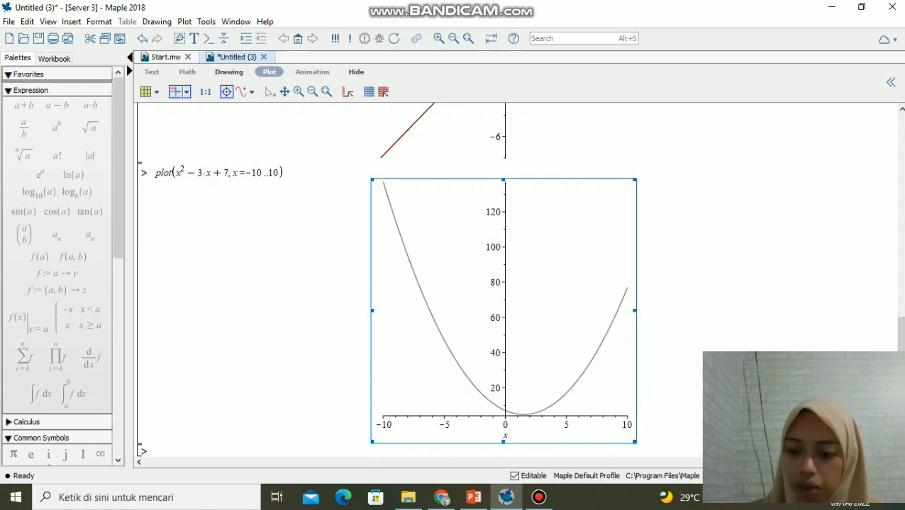
# Step: Change the parabola's curve color to Black
pyautogui.rightClick(607, 218)
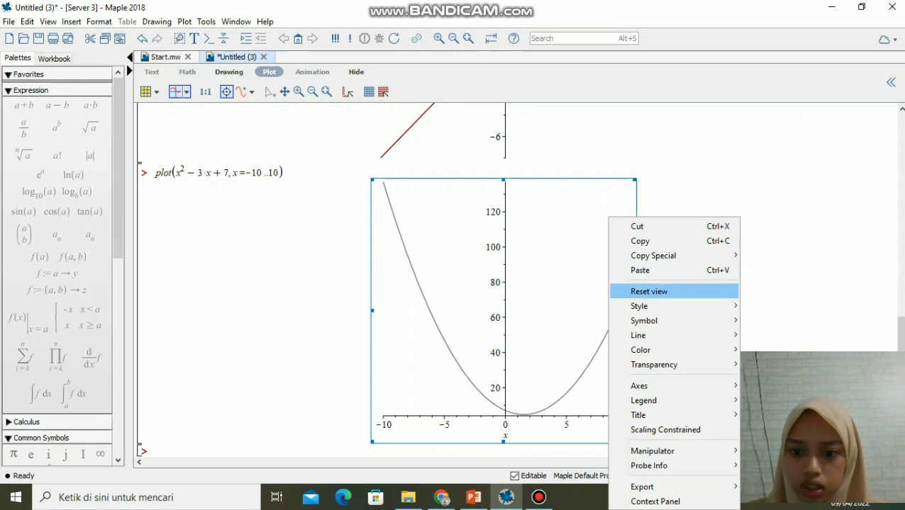
pyautogui.moveTo(640, 349)
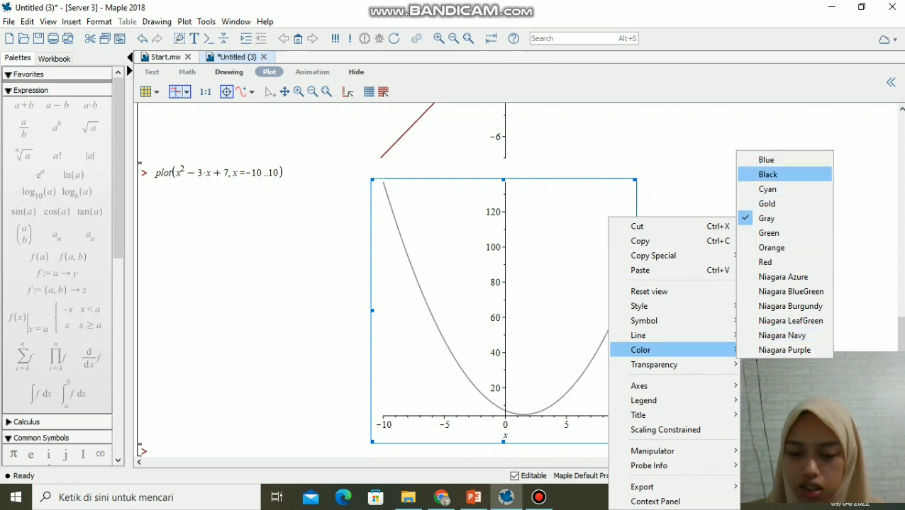
pyautogui.click(767, 174)
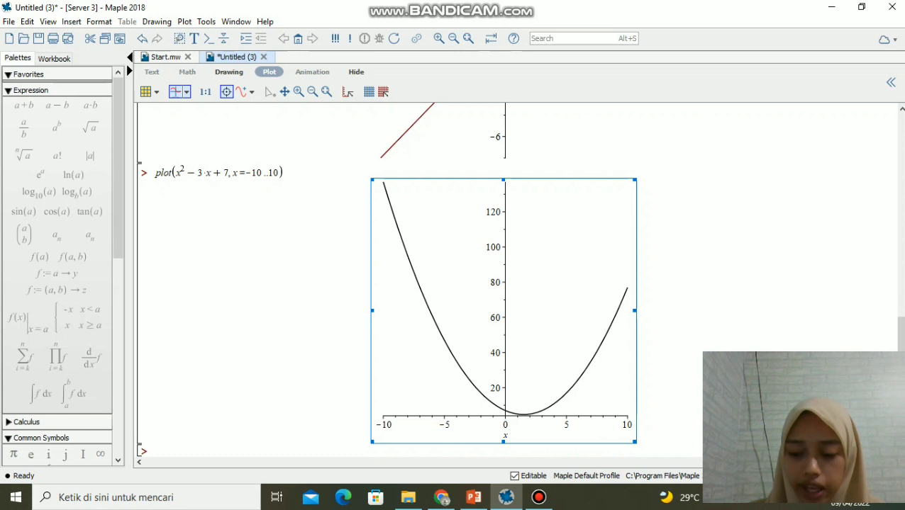
# Step: Change the horizontal axis label of the parabola plot to a
pyautogui.rightClick(545, 216)
pyautogui.moveTo(609, 335)
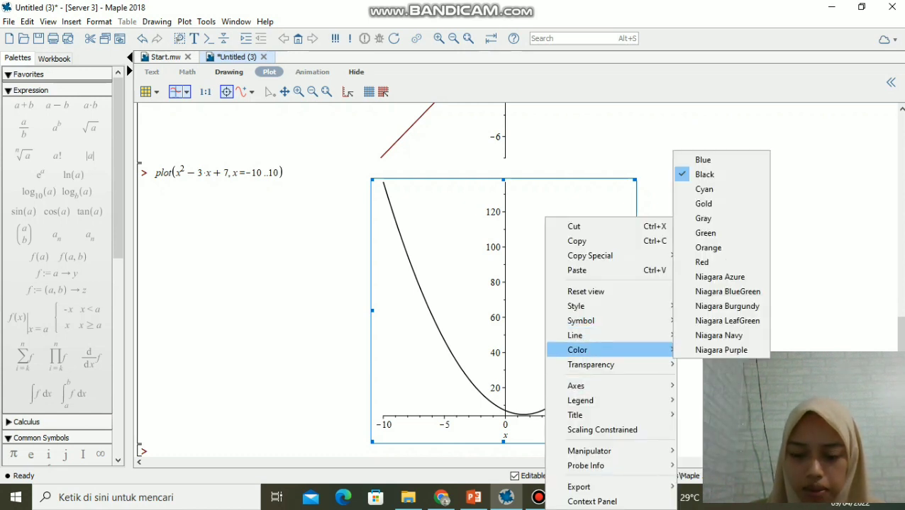
pyautogui.moveTo(609, 386)
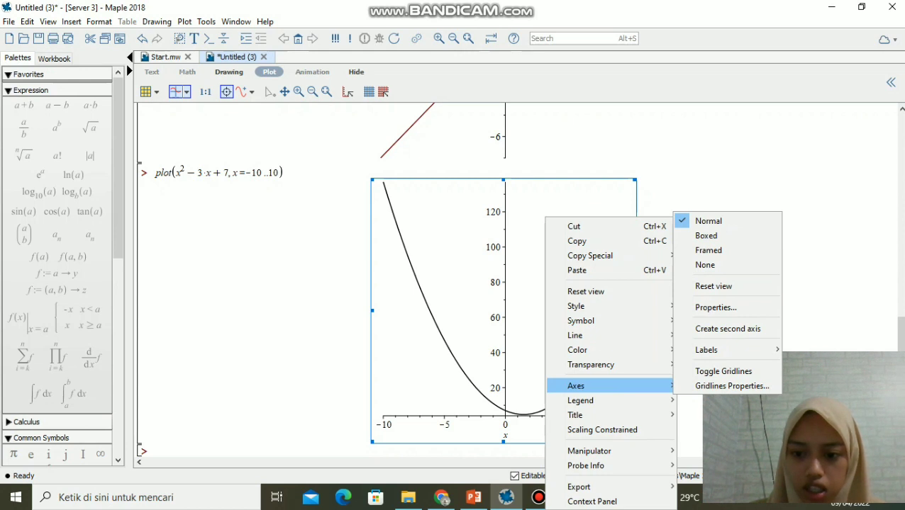
pyautogui.moveTo(716, 349)
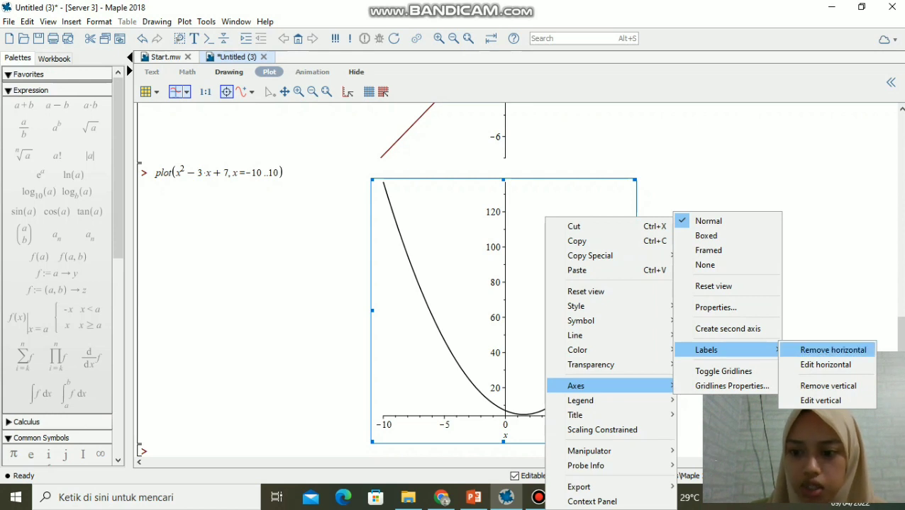
pyautogui.click(825, 364)
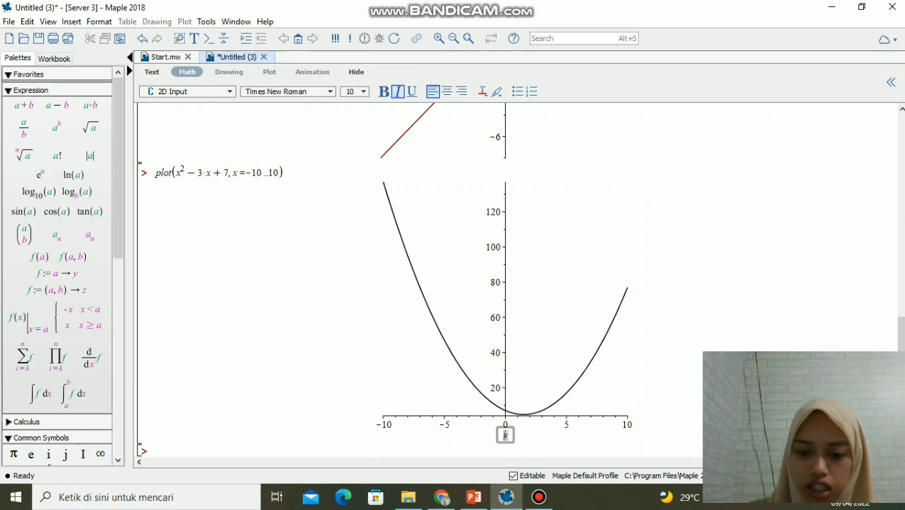
pyautogui.press('BackSpace')
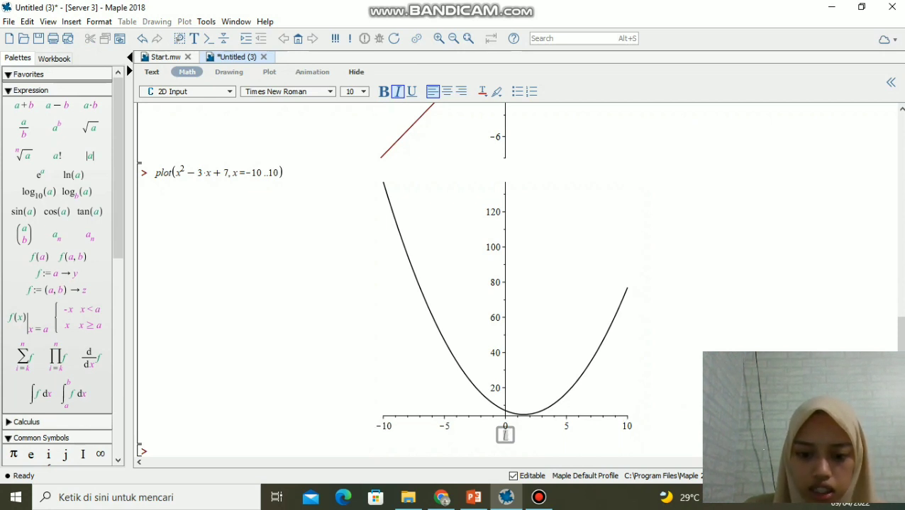
pyautogui.write('a')
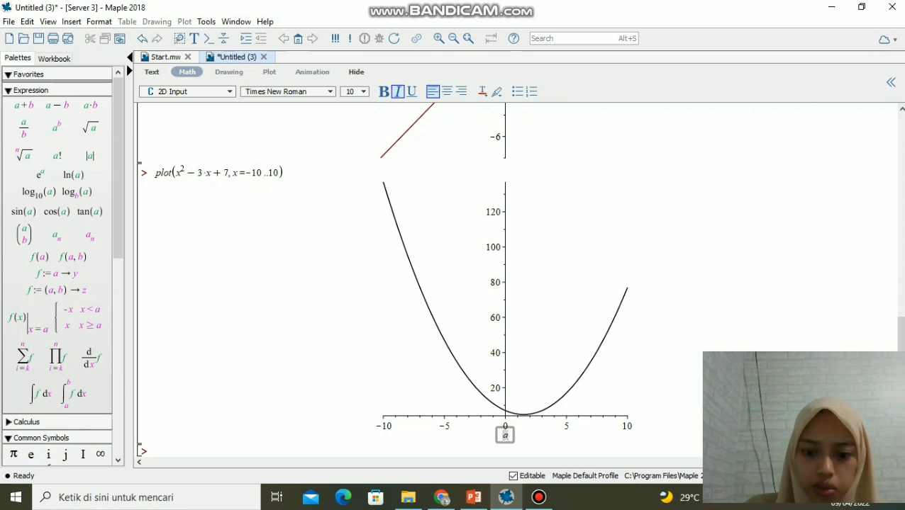
pyautogui.press('Return')
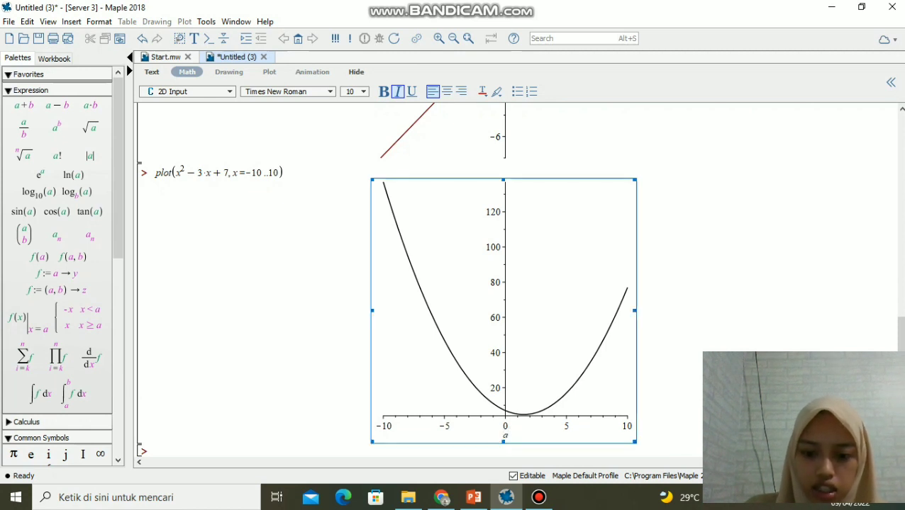
# Step: Set the vertical axis label of the parabola plot to b
pyautogui.rightClick(538, 220)
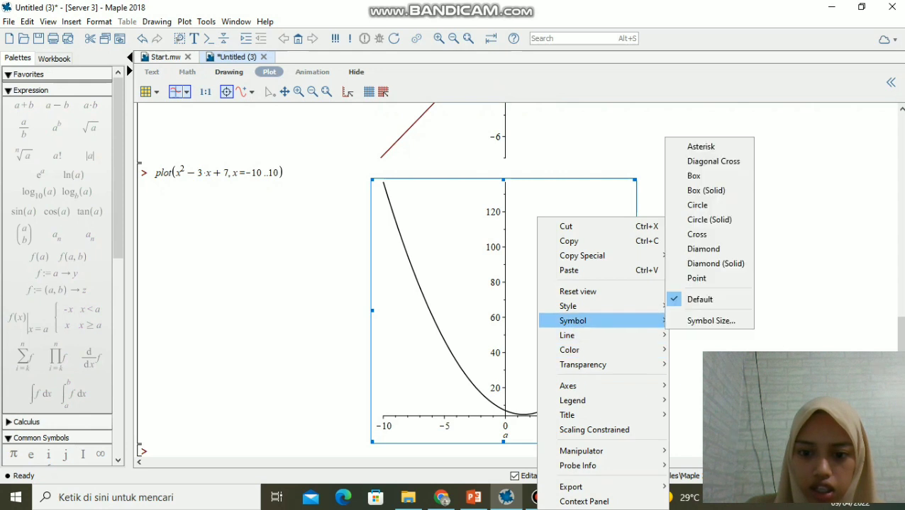
pyautogui.moveTo(574, 386)
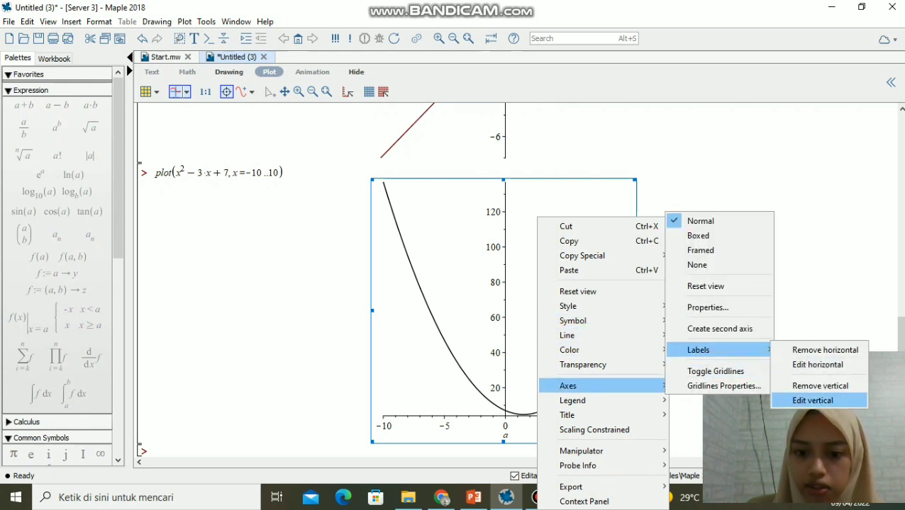
pyautogui.click(812, 400)
pyautogui.write('y')
pyautogui.press('Return')
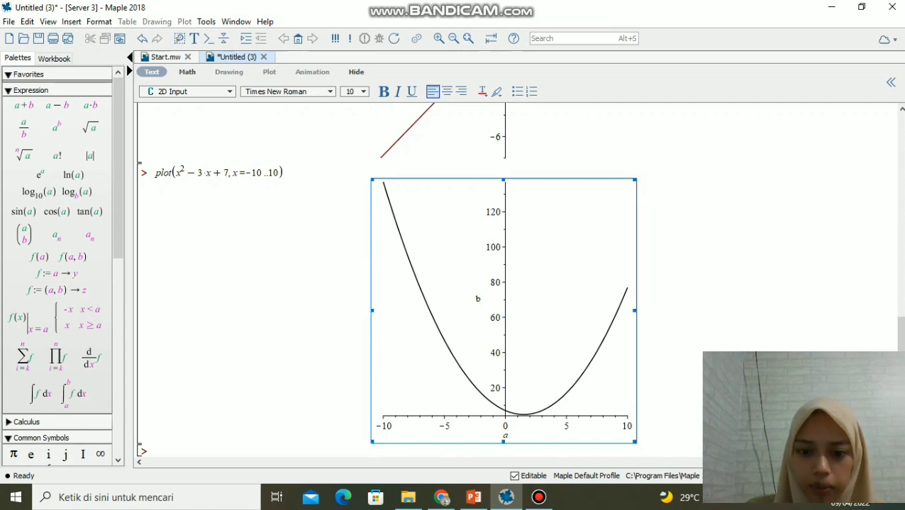
pyautogui.rightClick(517, 216)
pyautogui.press('Escape')
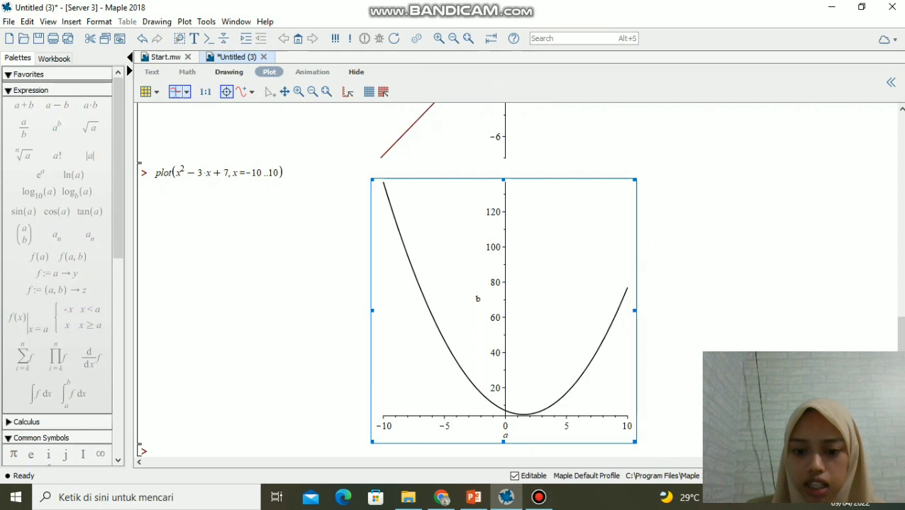
# Step: Add a title to the parabola plot, replacing the placeholder text with "grafik f(x):"
pyautogui.rightClick(553, 217)
pyautogui.moveTo(617, 415)
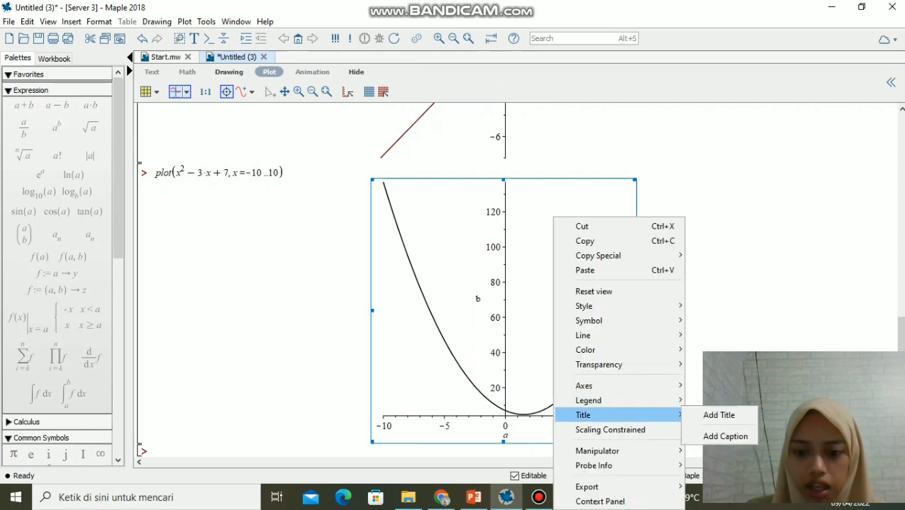
pyautogui.click(718, 415)
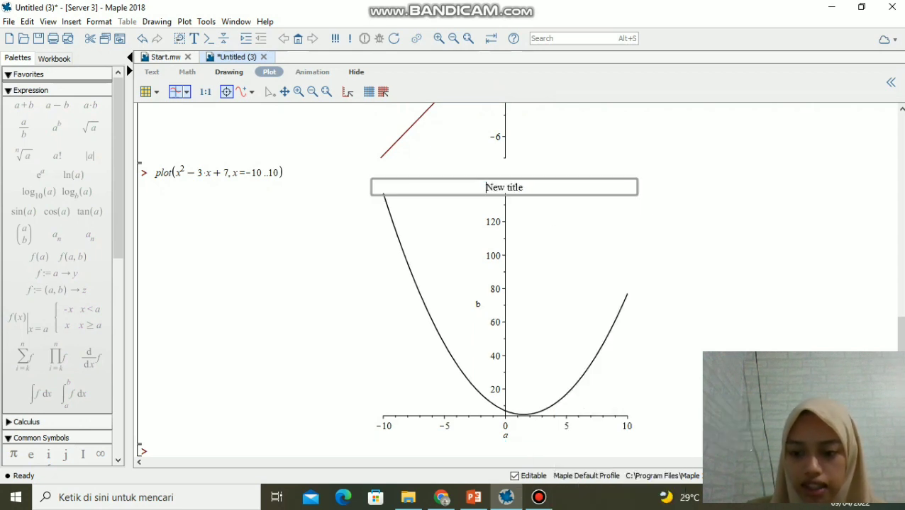
pyautogui.write('grafi')
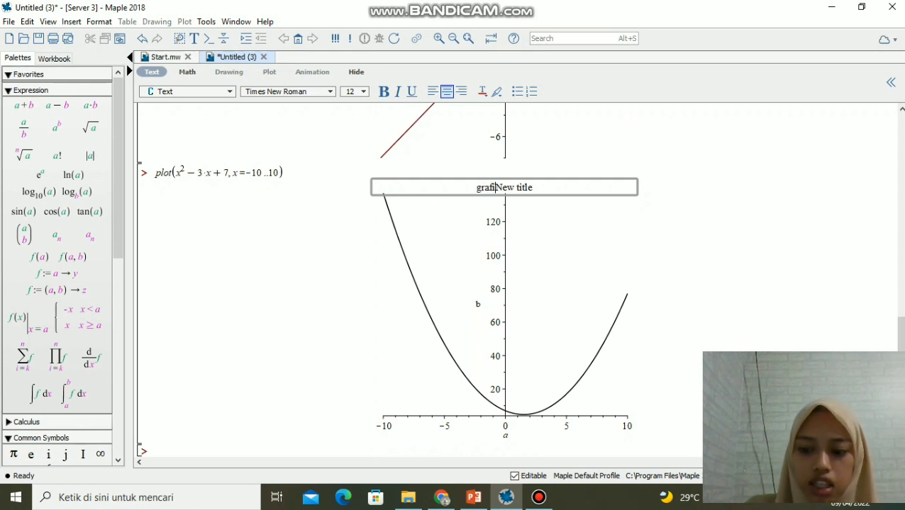
pyautogui.hotkey('shift', 'End')
pyautogui.hotkey('shift', 'Left')
pyautogui.press('BackSpace')
pyautogui.write('k')
pyautogui.press('BackSpace')
pyautogui.write('ik f(x')
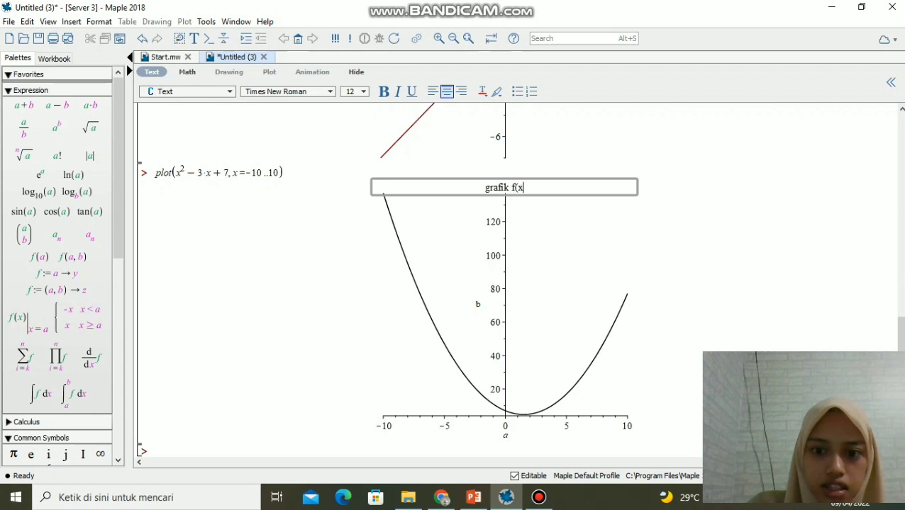
pyautogui.write(')')
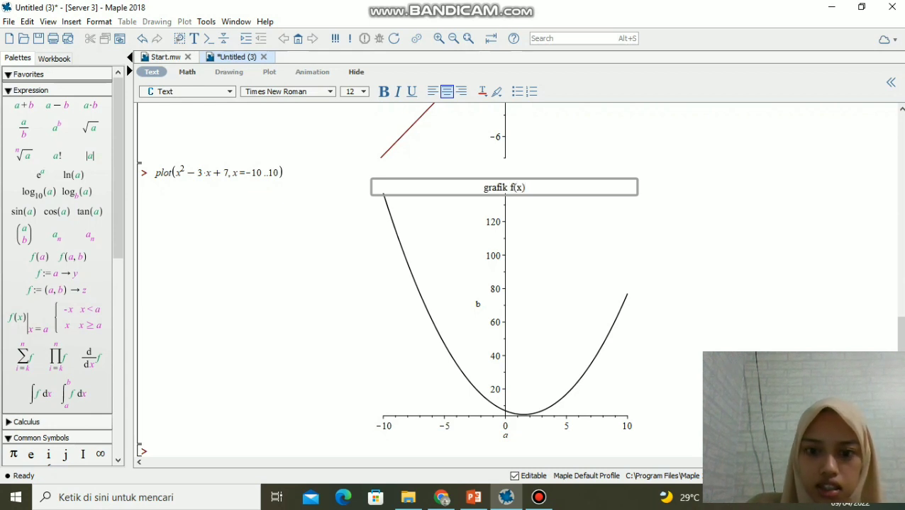
pyautogui.write(':')
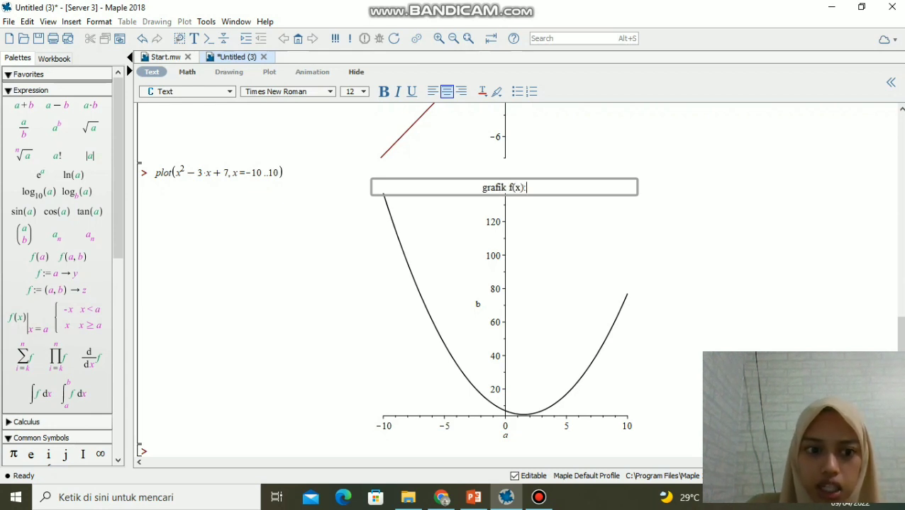
# Step: Append x^2 to the plot title as a math power expression, with no duplicate x before it
pyautogui.write('x^')
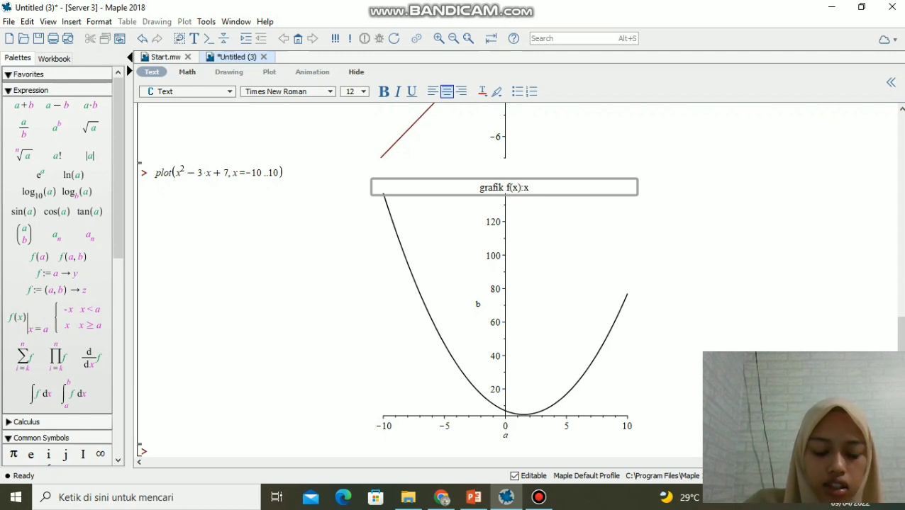
pyautogui.press('BackSpace')
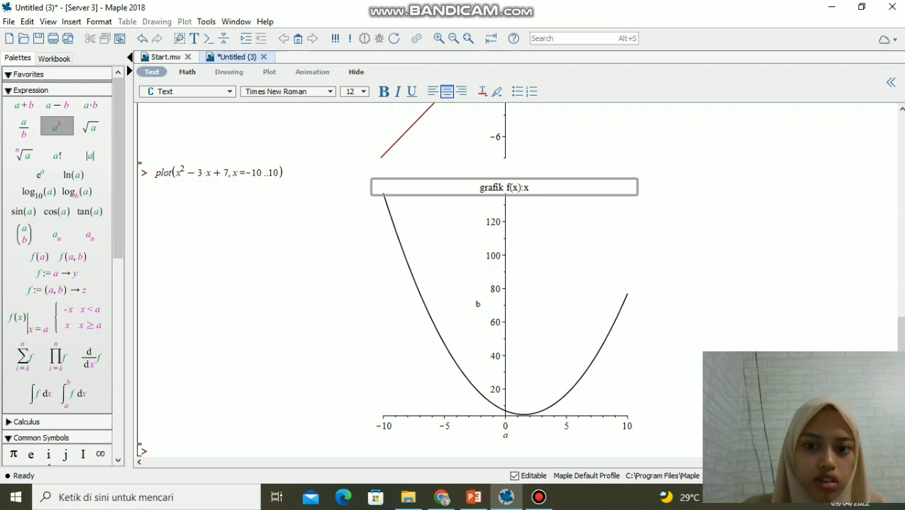
pyautogui.click(57, 126)
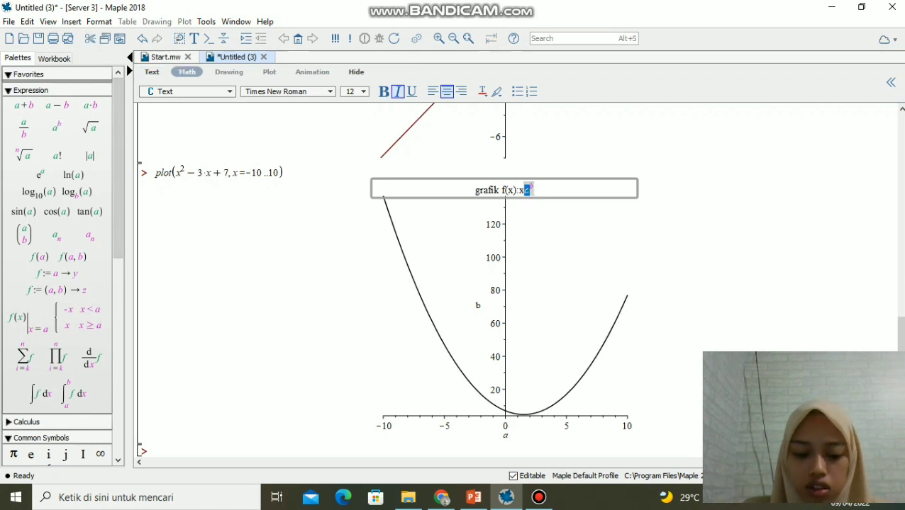
pyautogui.write('x')
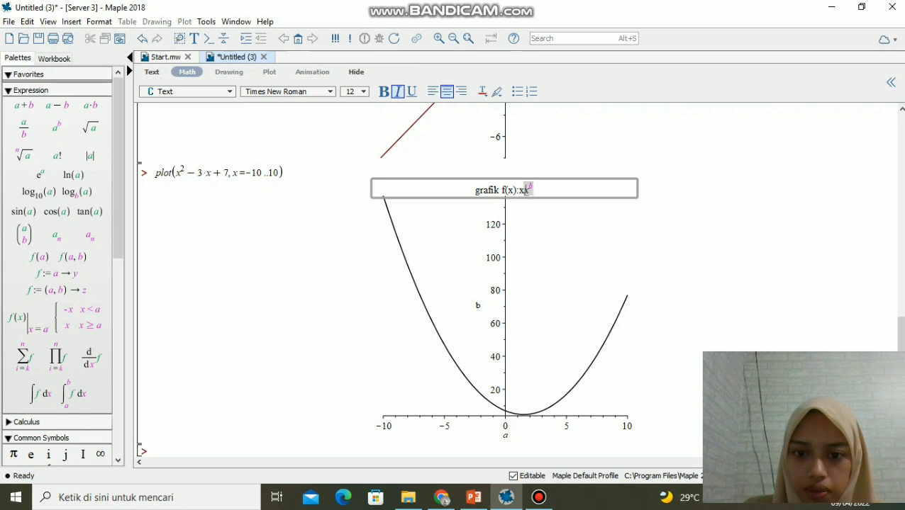
pyautogui.hotkey('shift', 'Left')
pyautogui.click(523, 190)
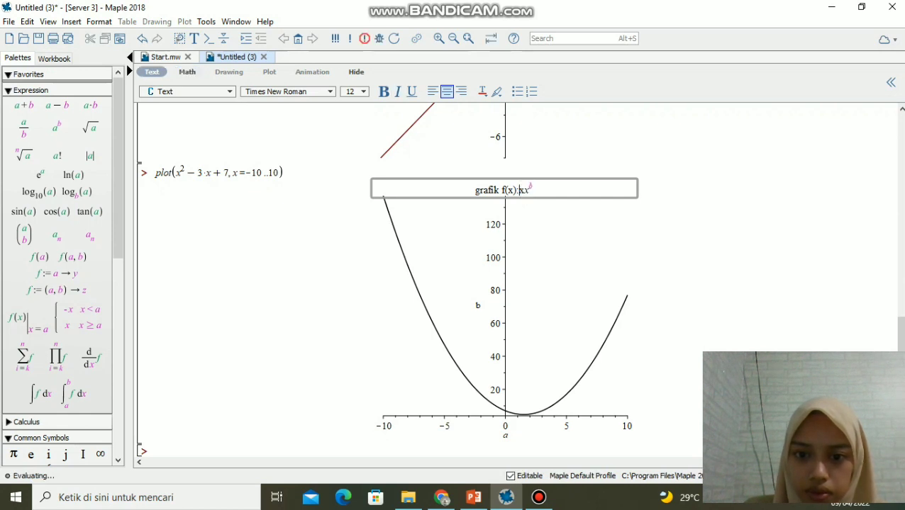
pyautogui.press('BackSpace')
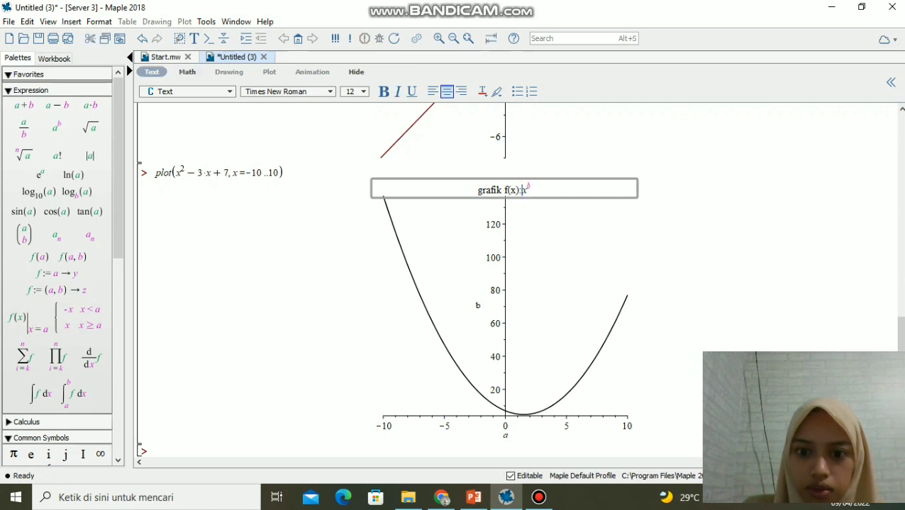
pyautogui.press('Right')
pyautogui.press('Right')
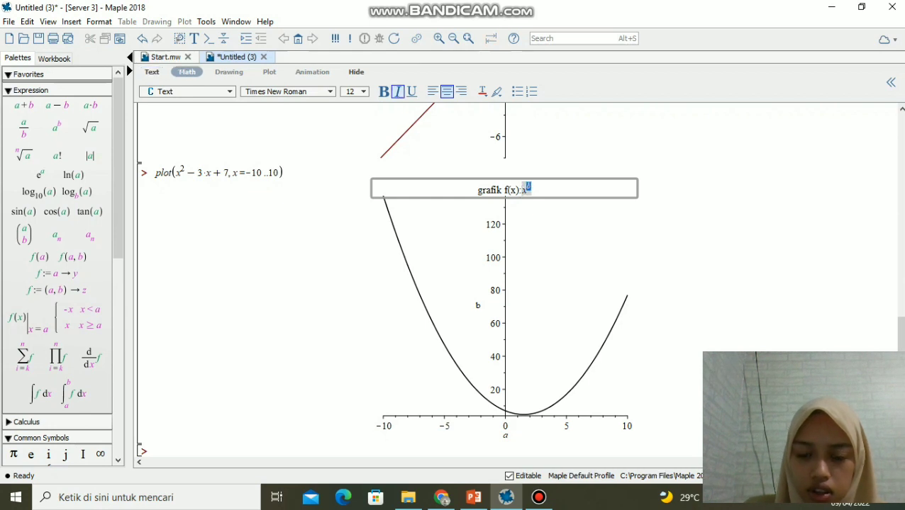
pyautogui.write('2')
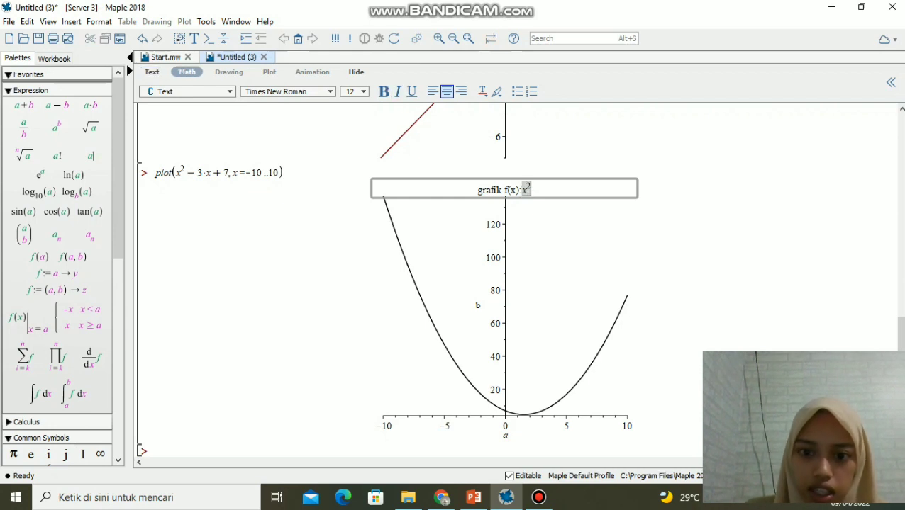
# Step: Complete the title's formula by adding - 3 + 7 after the squared term, and finish editing the title
pyautogui.press('Right')
pyautogui.write('-')
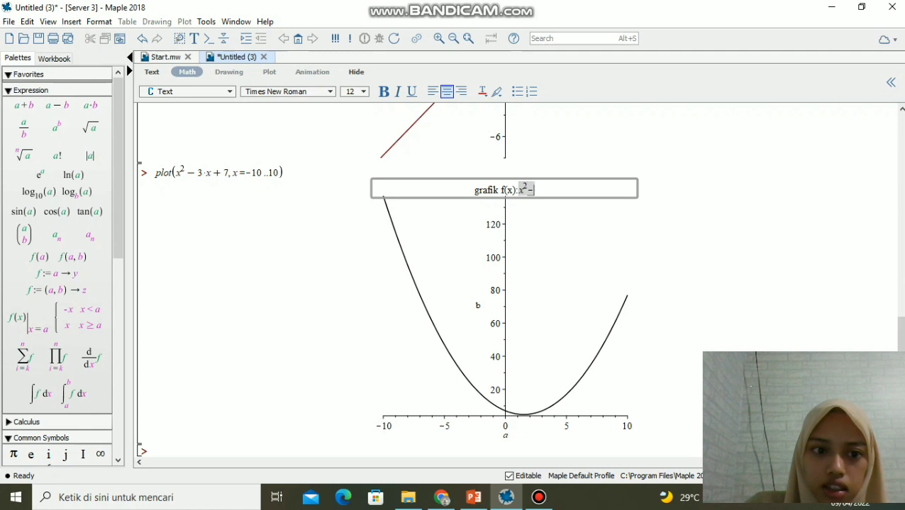
pyautogui.write('3')
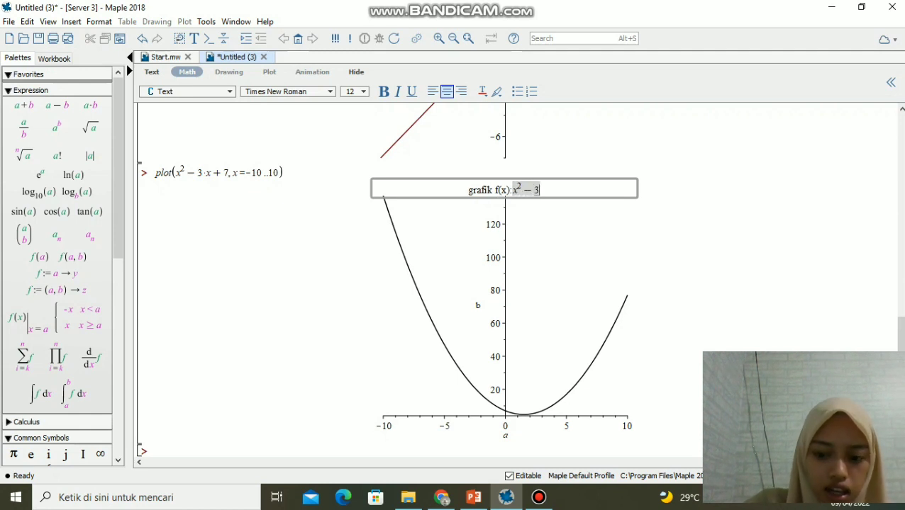
pyautogui.write('+7')
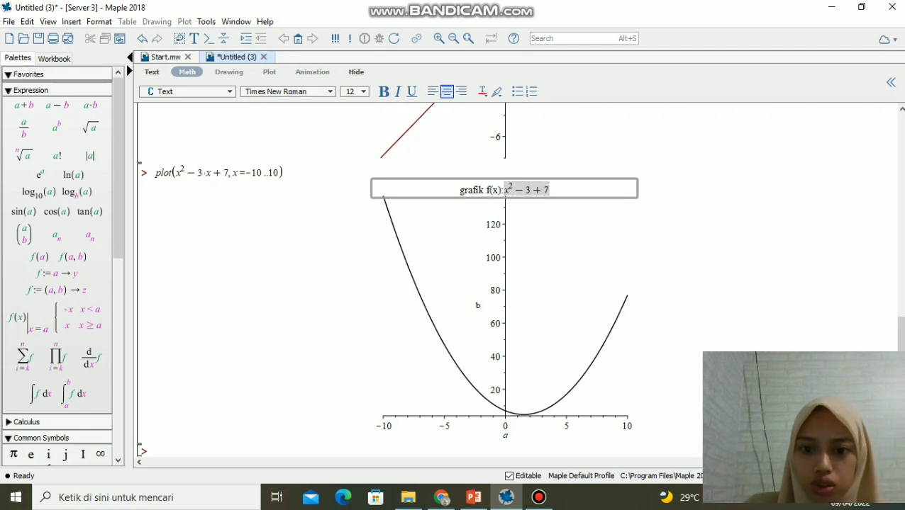
pyautogui.press('Return')
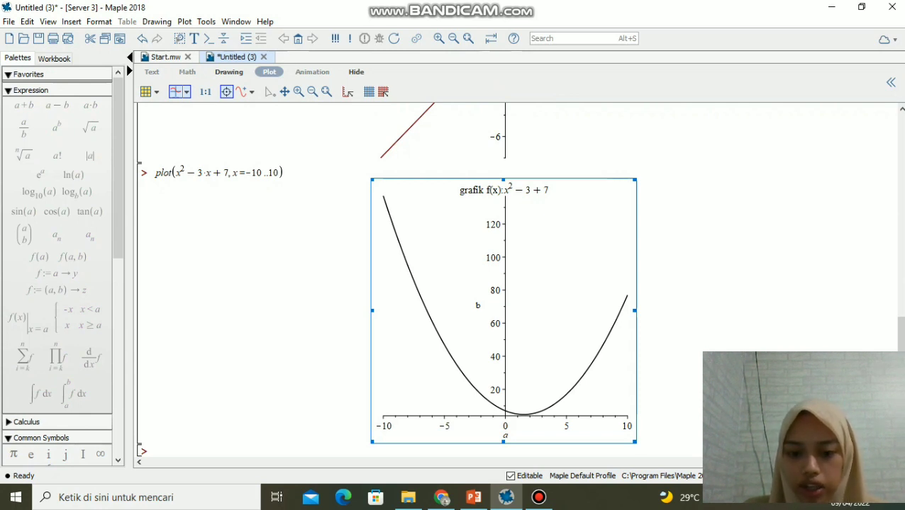
pyautogui.rightClick(504, 319)
pyautogui.click(499, 414)
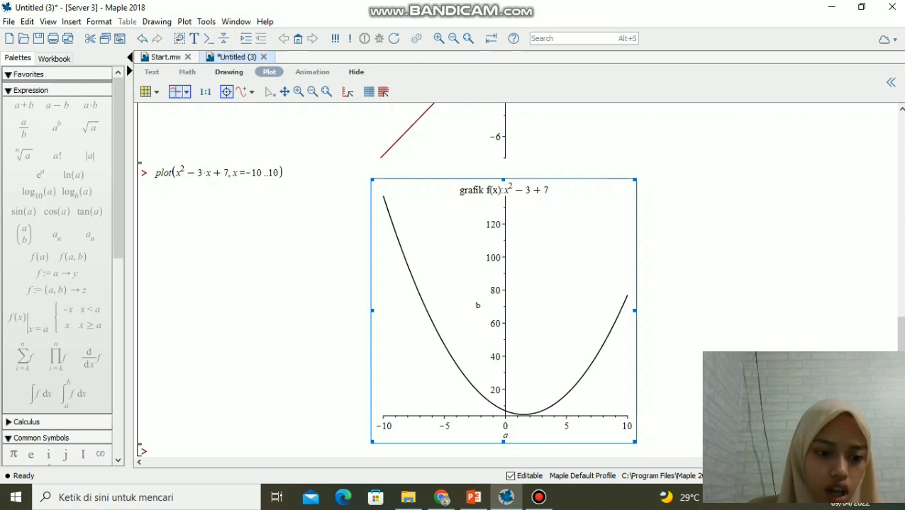
# Step: Start a new plot command below the parabola graph with the expression sin(x) + 2*cos(x)
pyautogui.click(155, 451)
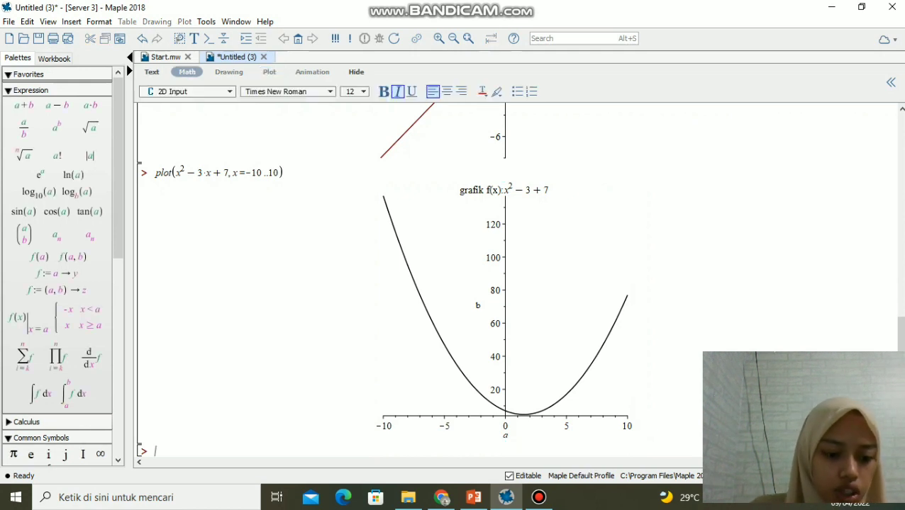
pyautogui.write('plot')
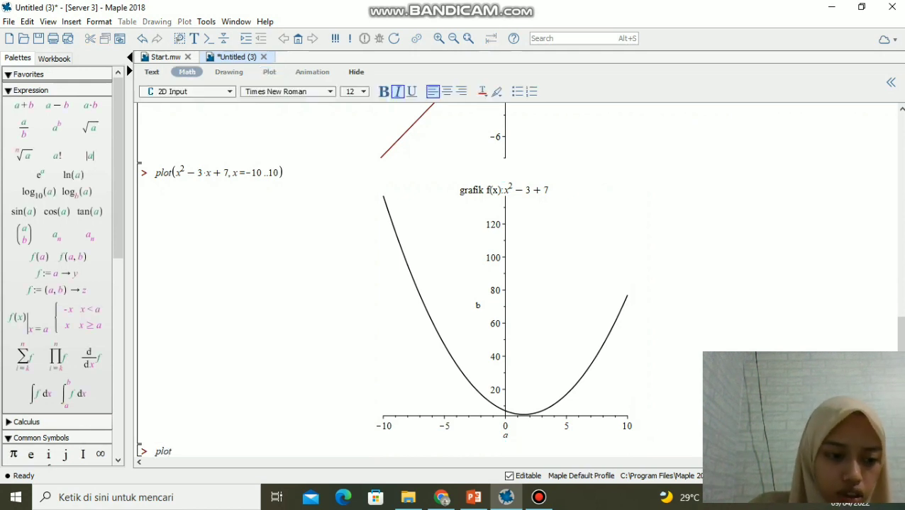
pyautogui.write('(')
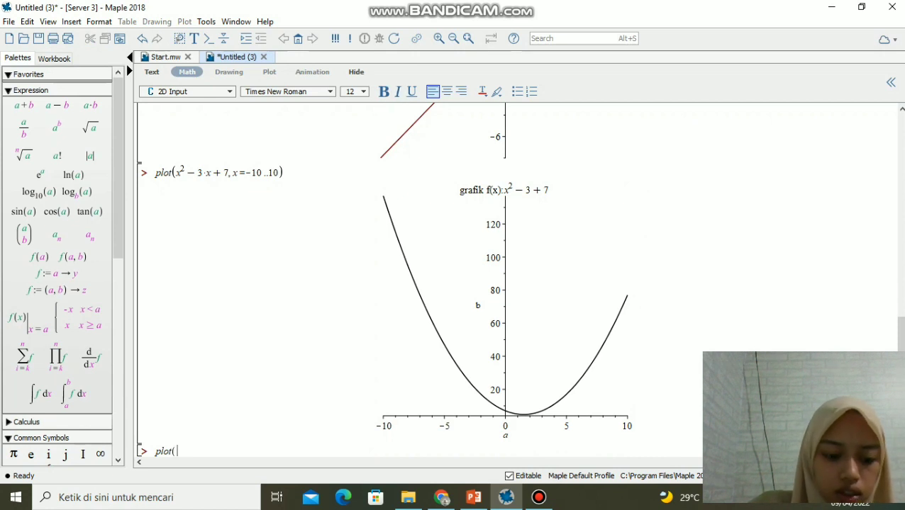
pyautogui.write('sin(x)')
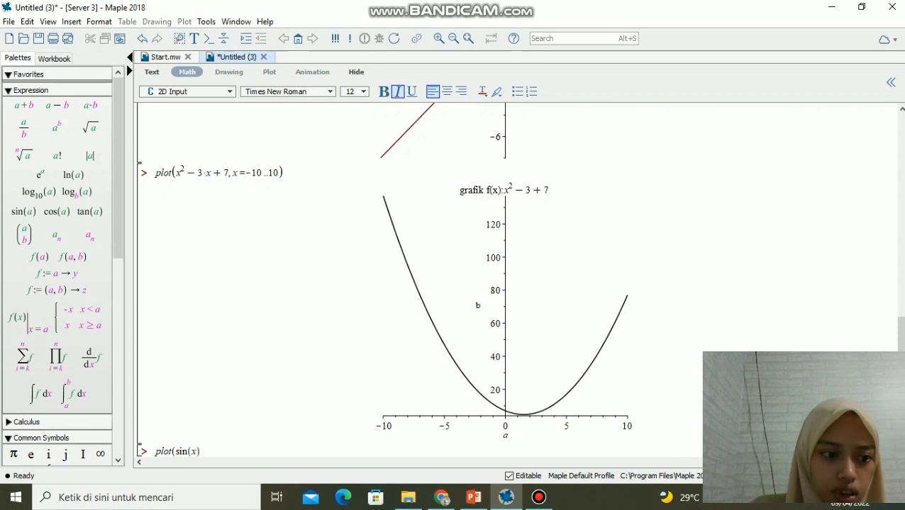
pyautogui.write('+')
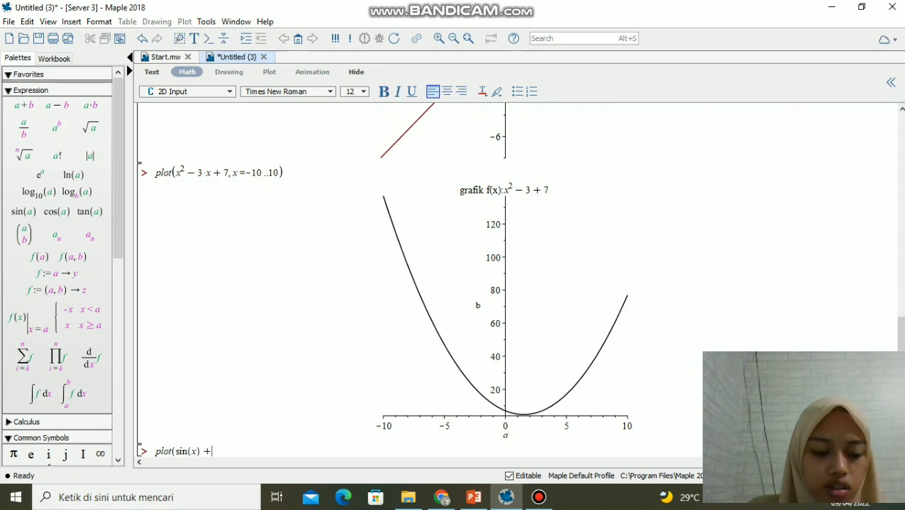
pyautogui.write('2')
pyautogui.write('*cos')
pyautogui.write('(x)')
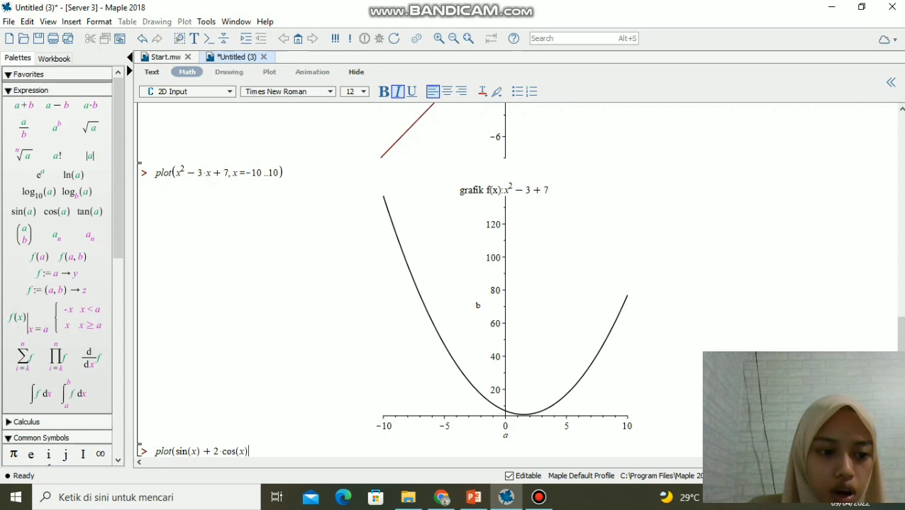
# Step: Complete the plot command with x+-5..8 as the range argument and execute it
pyautogui.write(',')
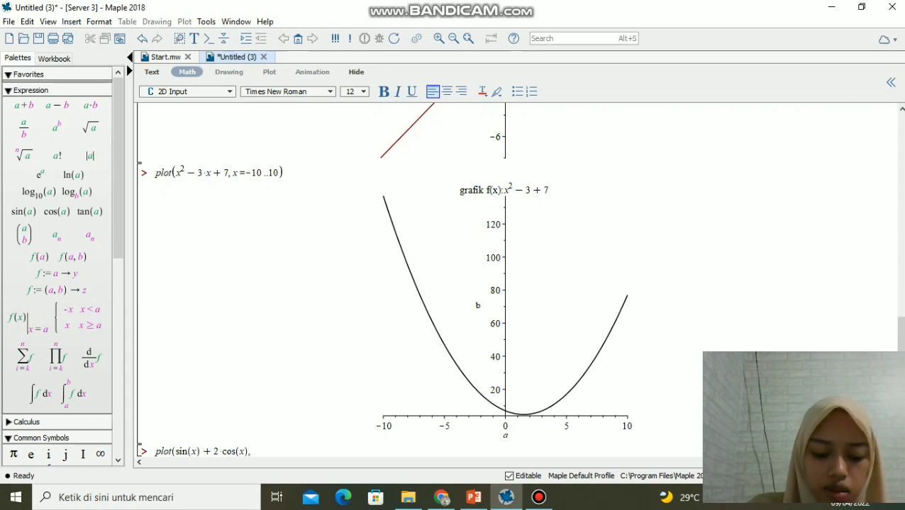
pyautogui.write(' x+')
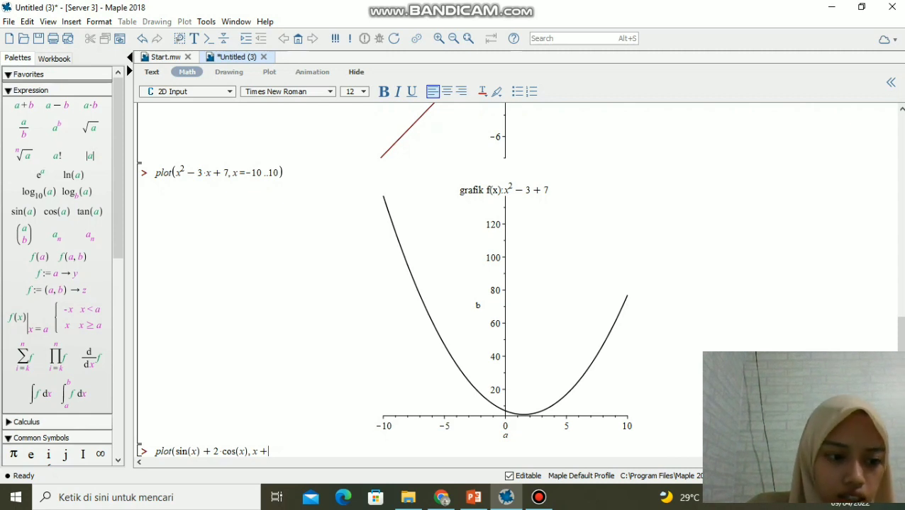
pyautogui.write('-5..')
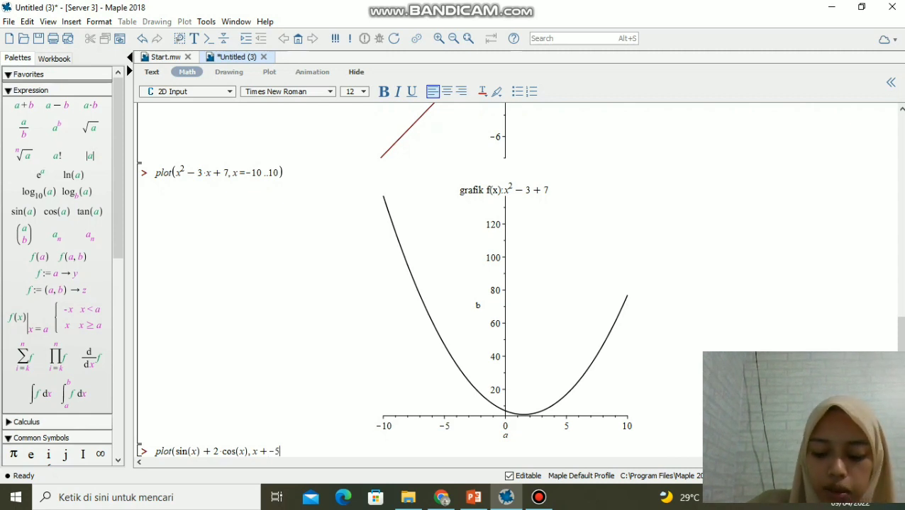
pyautogui.write('8)')
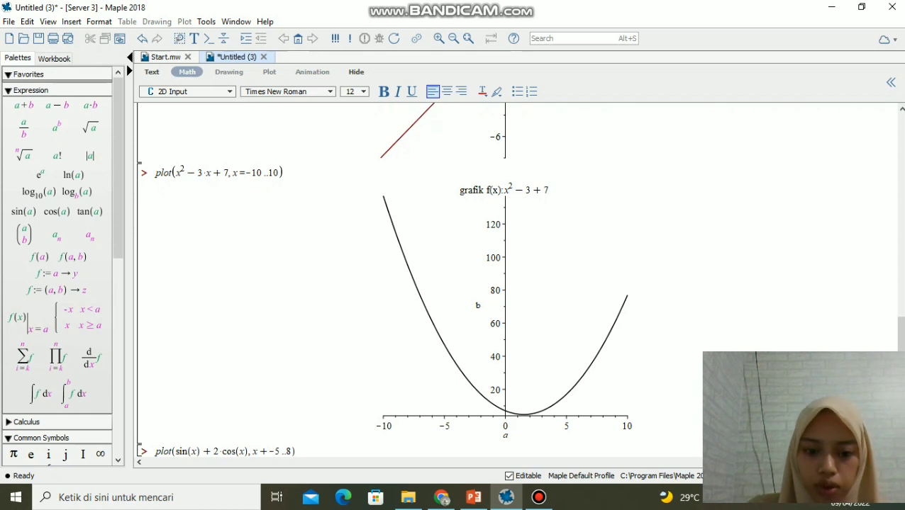
pyautogui.press('Return')
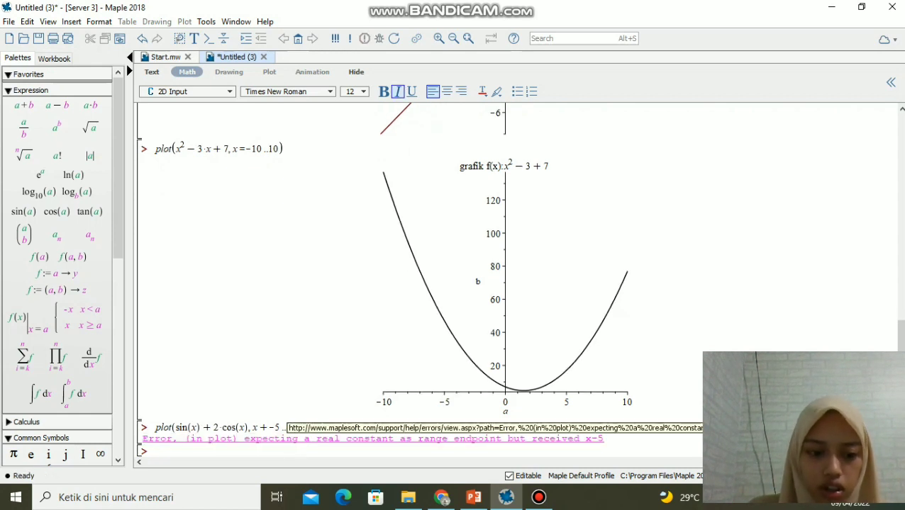
# Step: Correct the range of the sine-cosine plot command to x=-5..8 and execute it again
pyautogui.moveTo(604, 438); pyautogui.dragTo(142, 439)
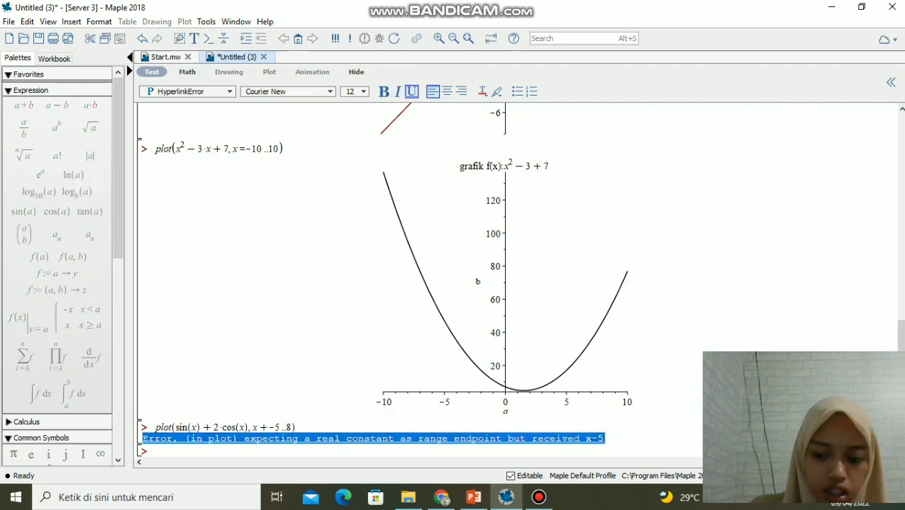
pyautogui.click(144, 438)
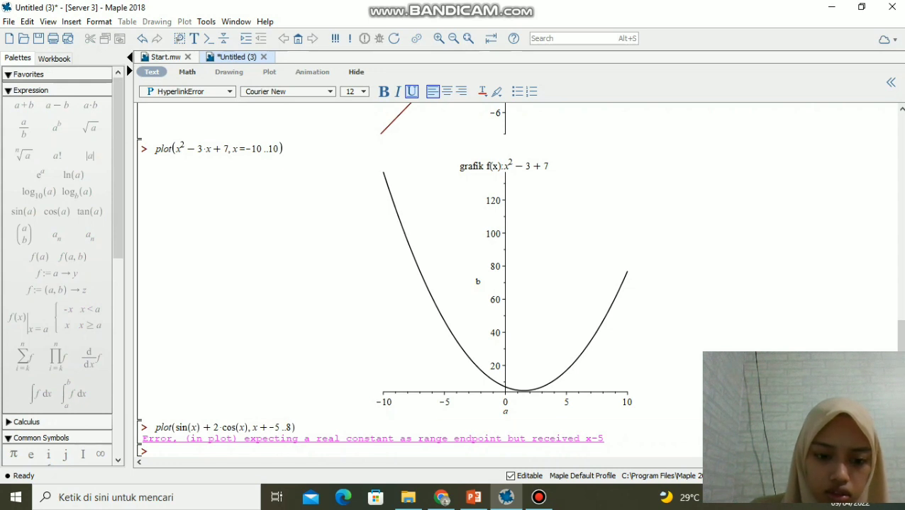
pyautogui.click(295, 428)
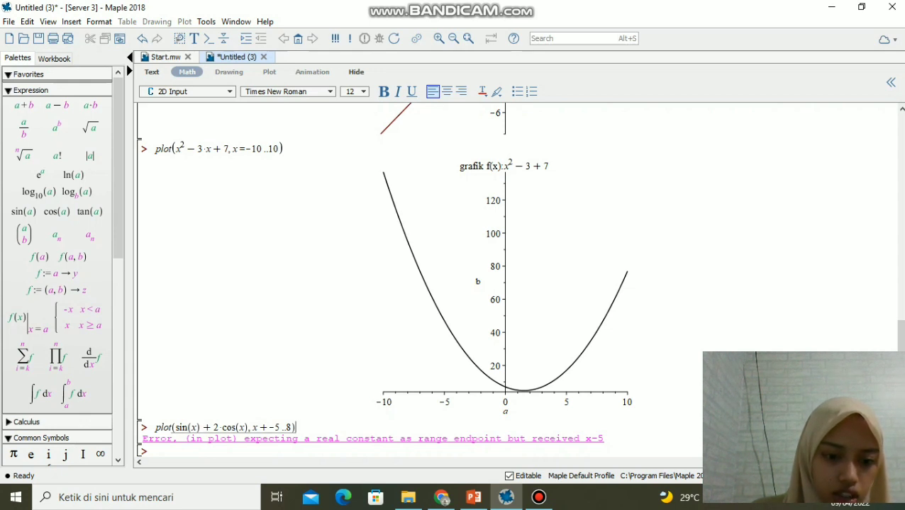
pyautogui.press('BackSpace')
pyautogui.write('=')
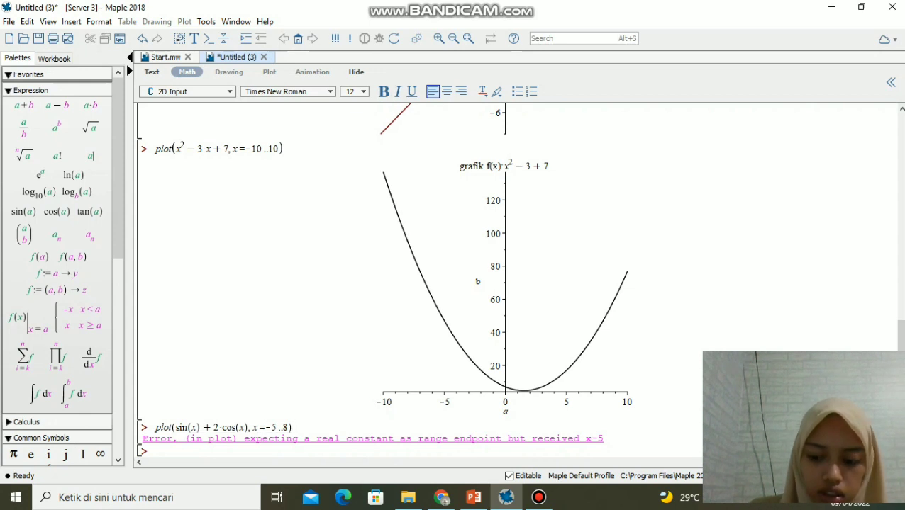
pyautogui.press('Return')
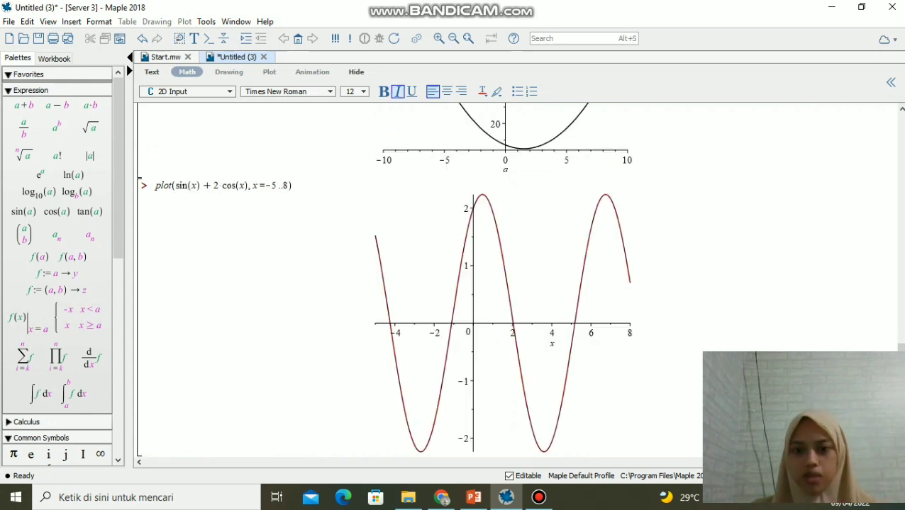
pyautogui.click(503, 323)
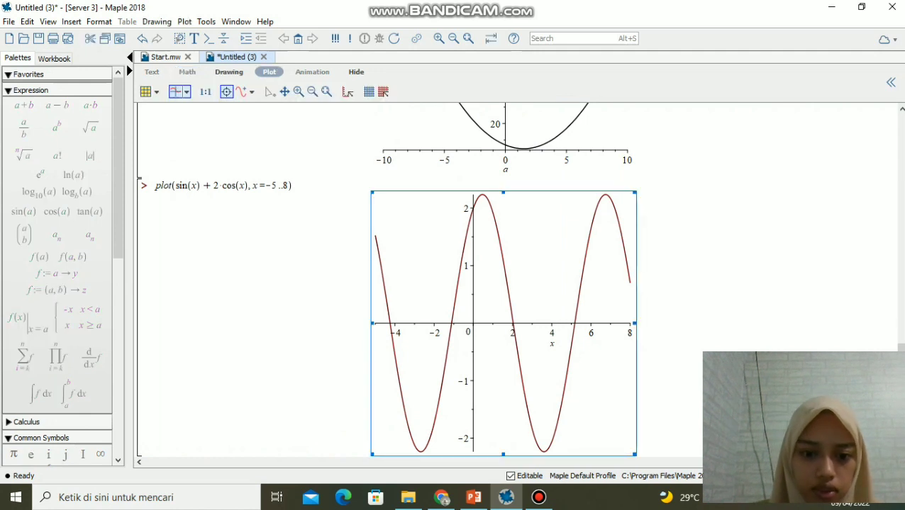
# Step: Start a plot command below the sine-cosine graph with a piecewise function giving x-2 for x>1
pyautogui.click(156, 452)
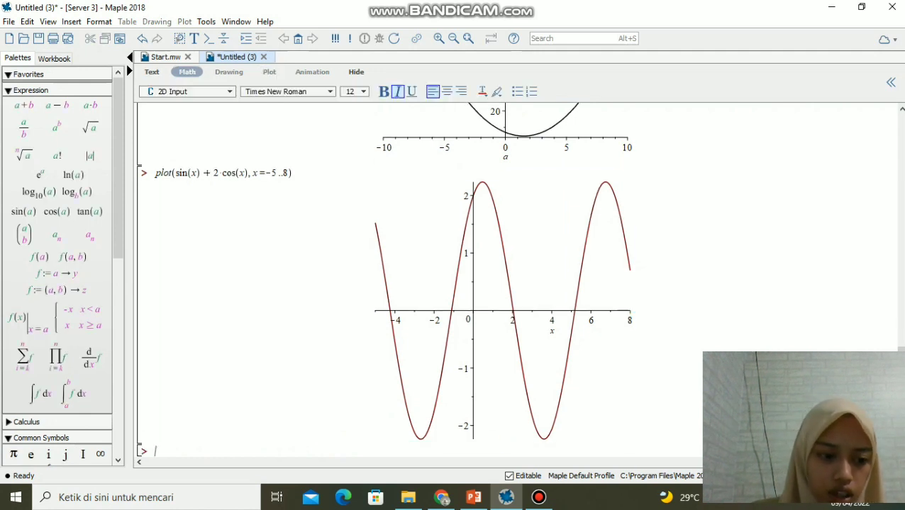
pyautogui.write('plot(piecewise')
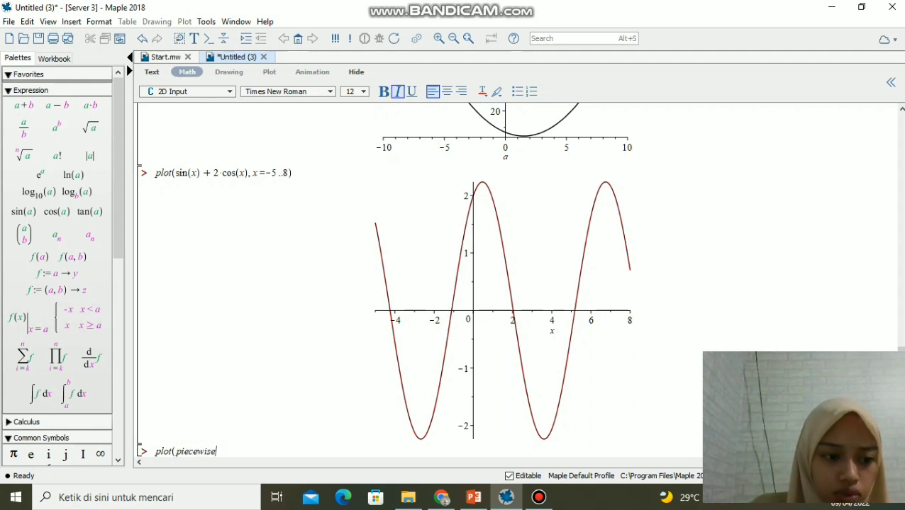
pyautogui.write('(')
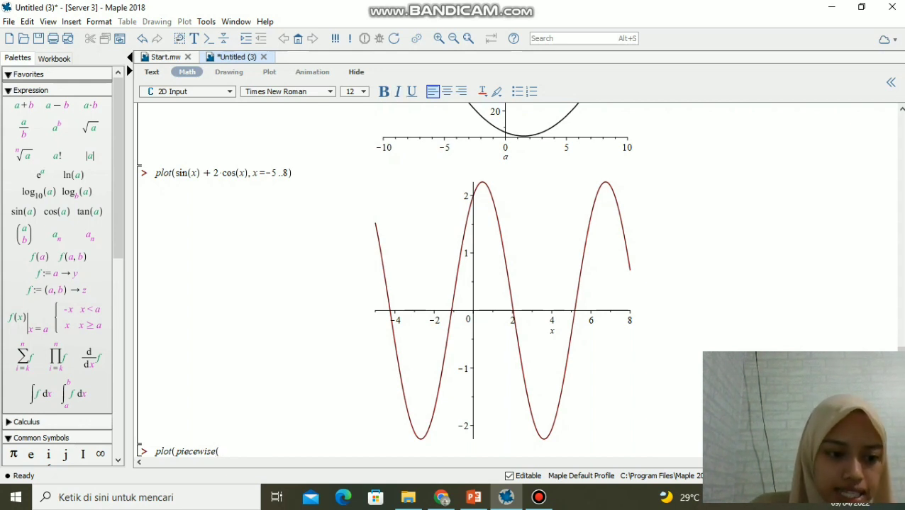
pyautogui.write('x >')
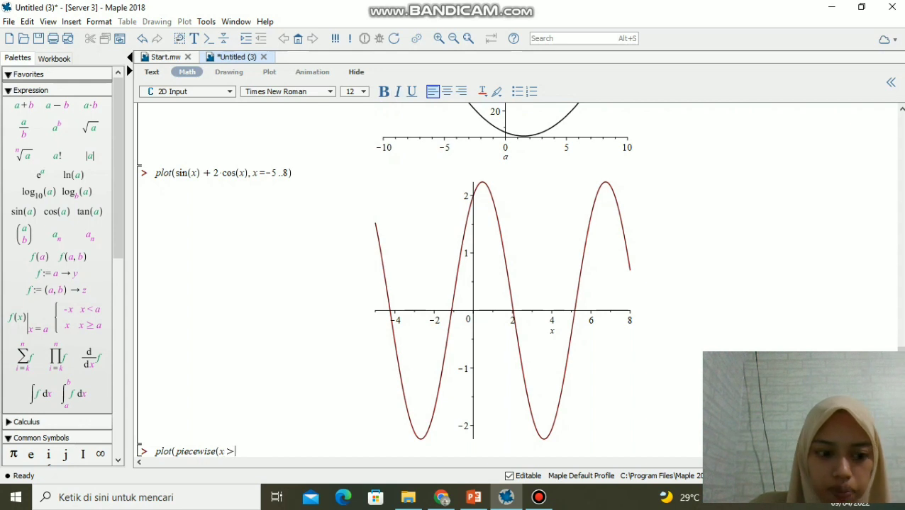
pyautogui.write('1')
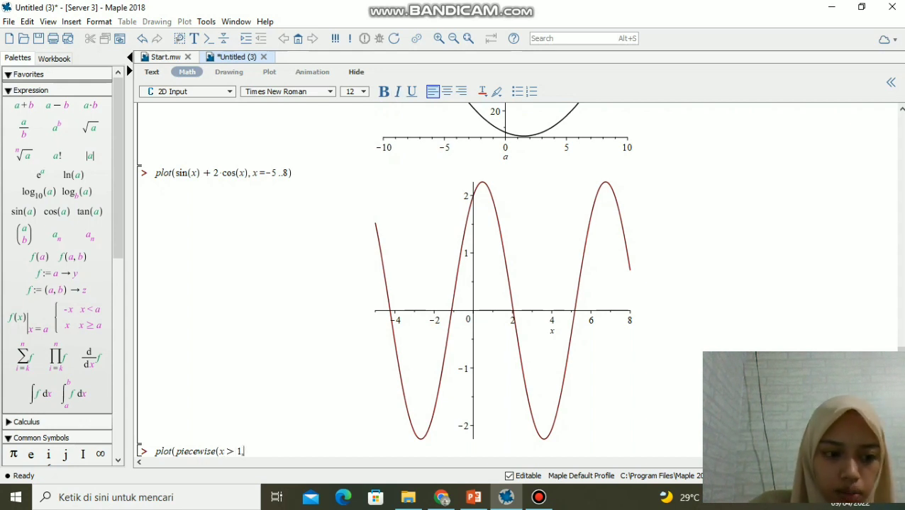
pyautogui.write(',x-2')
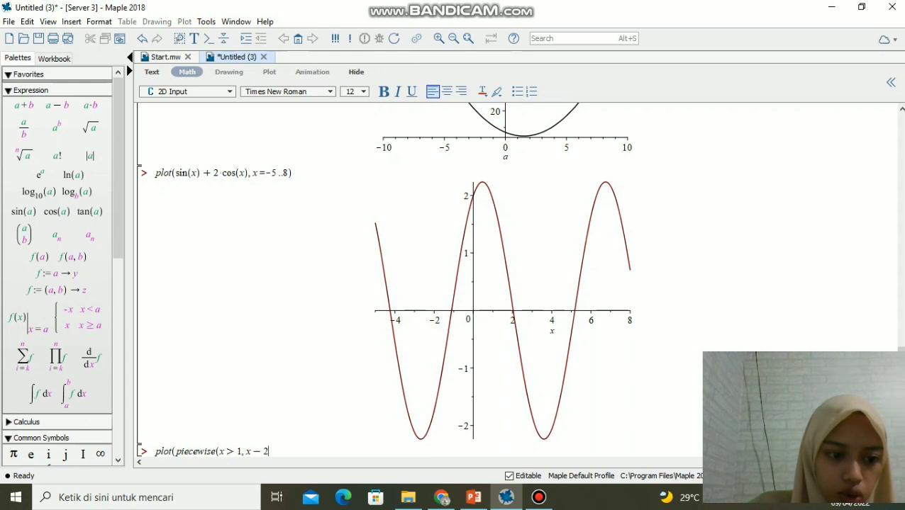
# Step: Add a second piece to the piecewise function, giving -x+3 for x<=1
pyautogui.write(',')
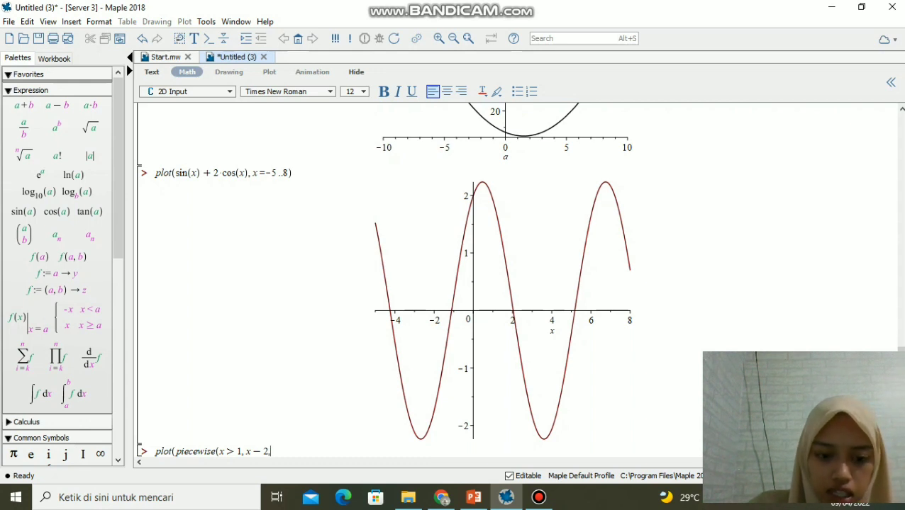
pyautogui.write('x')
pyautogui.write('<')
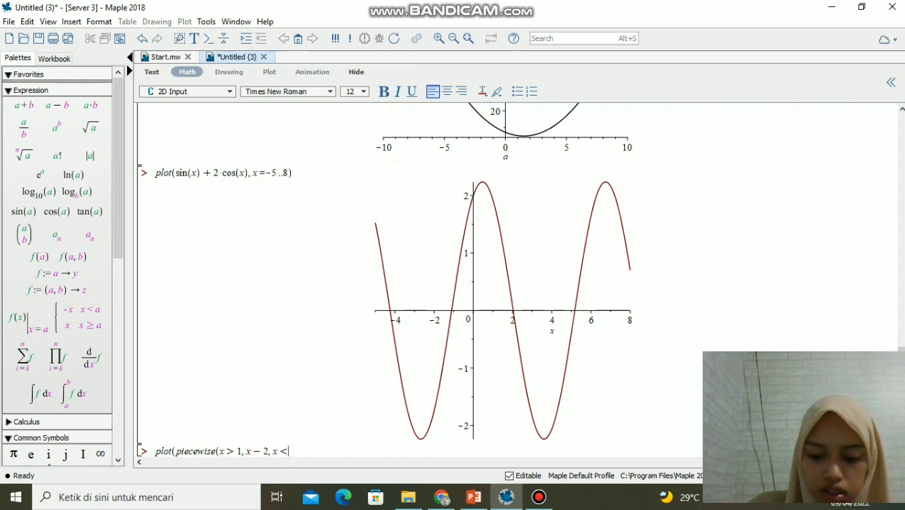
pyautogui.write('=1')
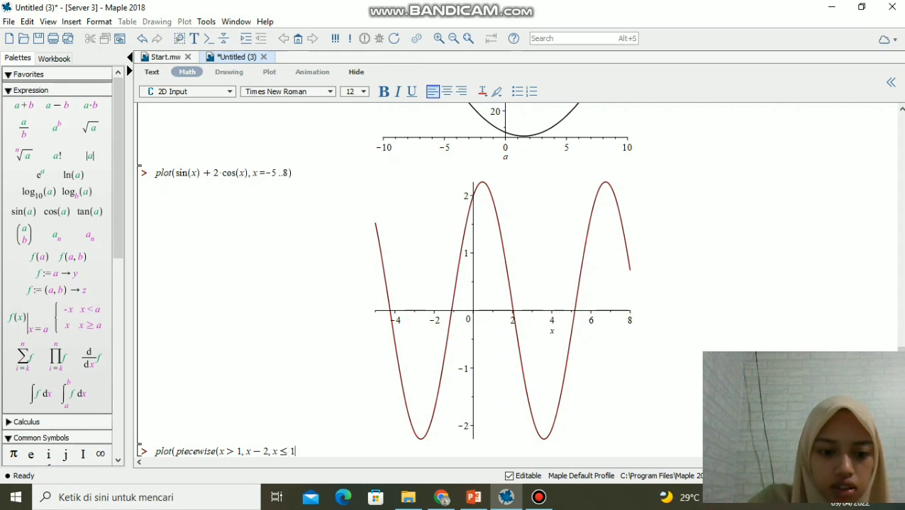
pyautogui.write(',')
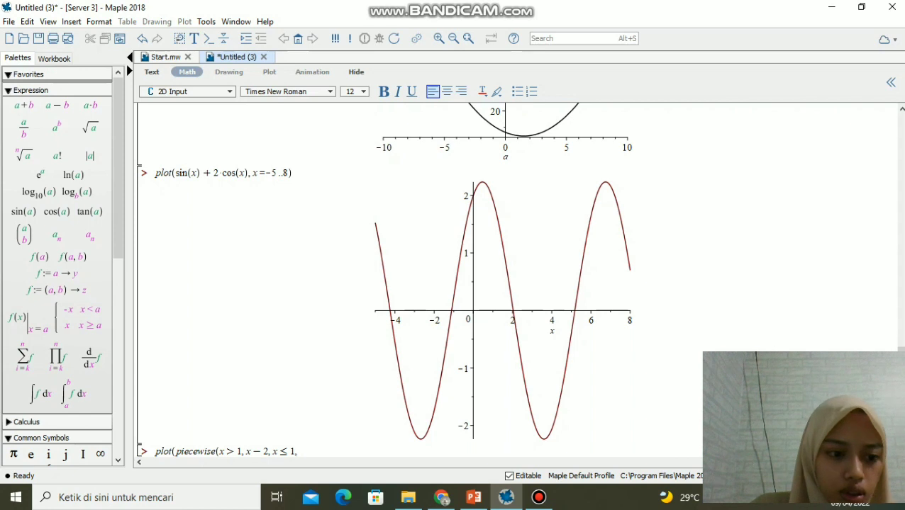
pyautogui.write('-x')
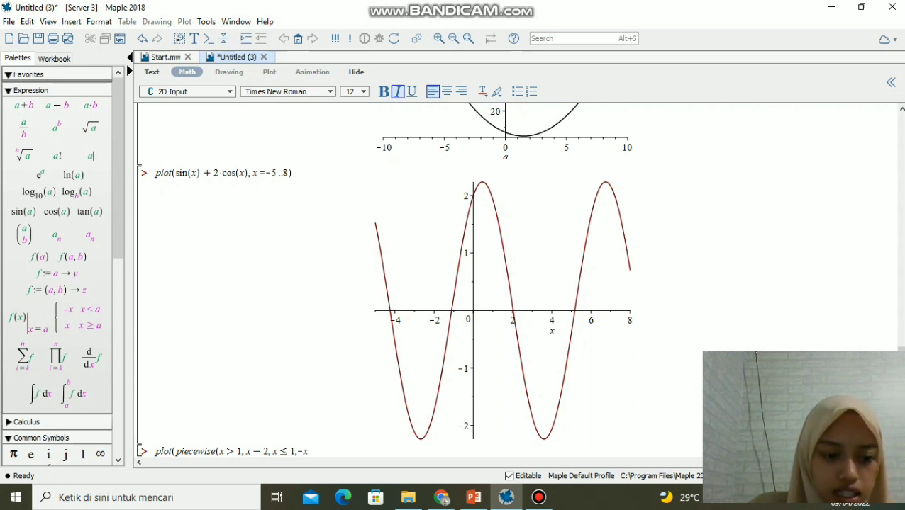
pyautogui.write('+3')
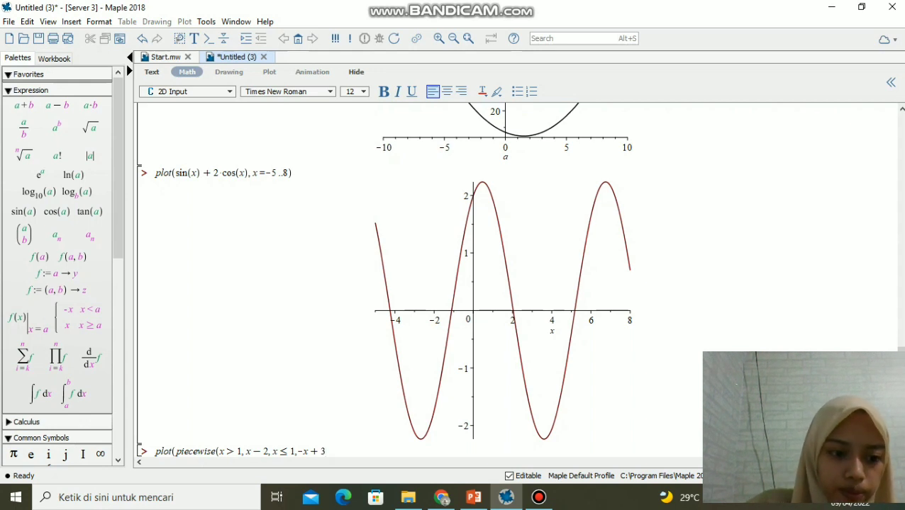
# Step: Close the piecewise function, add the range x=0..7 and execute the plot command
pyautogui.write('),x=0..7')
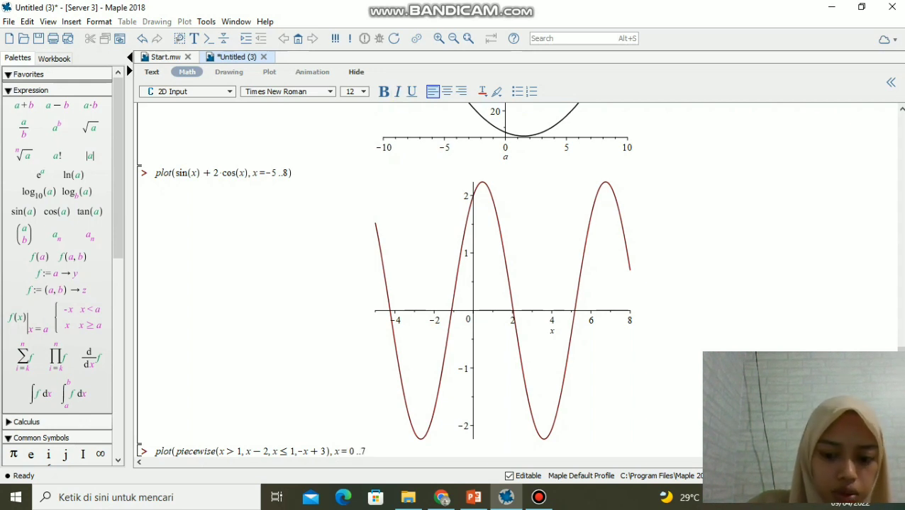
pyautogui.write(')')
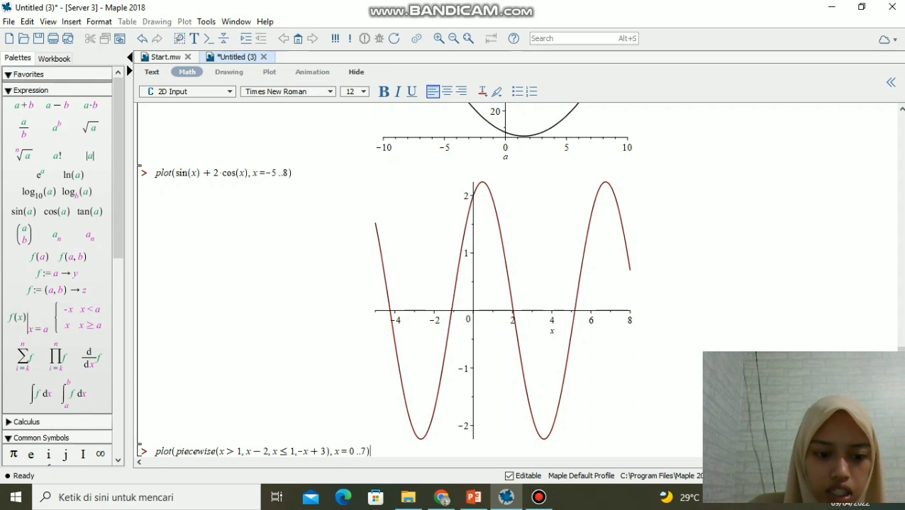
pyautogui.press('Return')
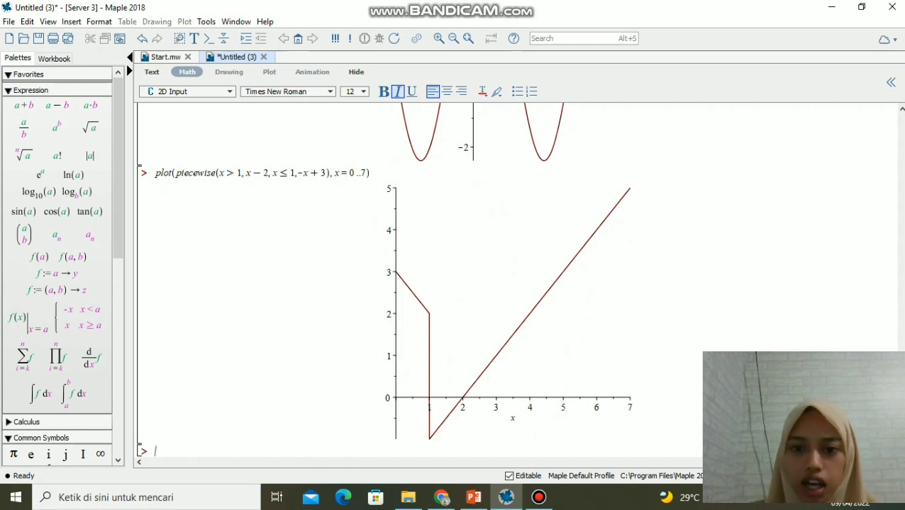
# Step: Change the color of the piecewise plot's curve to Niagara Navy
pyautogui.scroll(16, 516, 283)
pyautogui.scroll(-8, 516, 283)
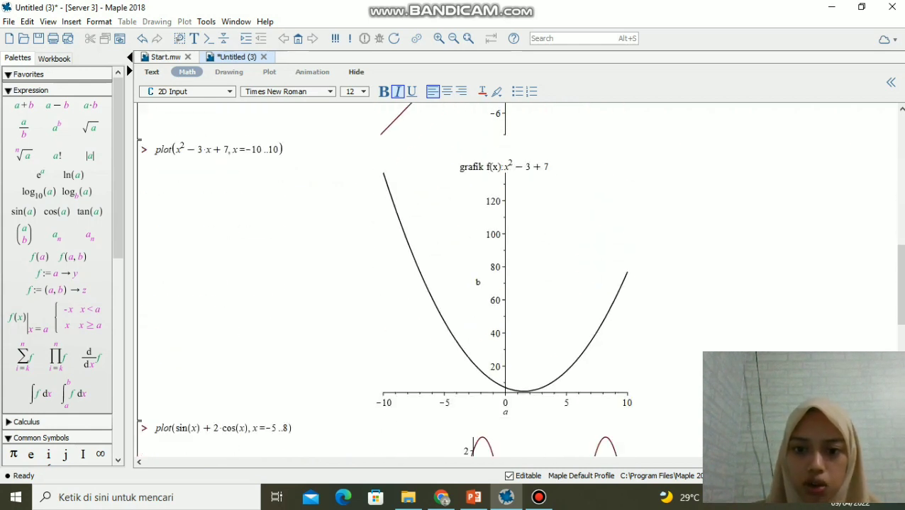
pyautogui.scroll(-8, 516, 283)
pyautogui.click(516, 312)
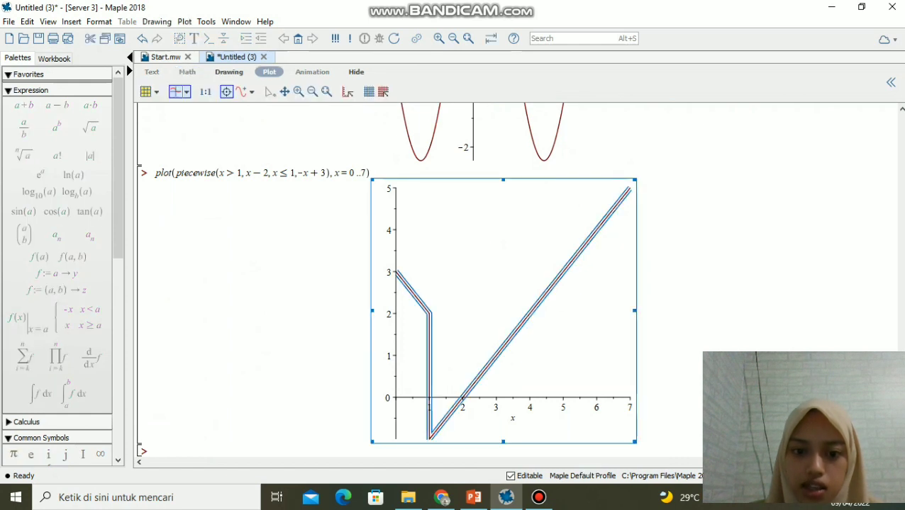
pyautogui.rightClick(419, 203)
pyautogui.moveTo(453, 336)
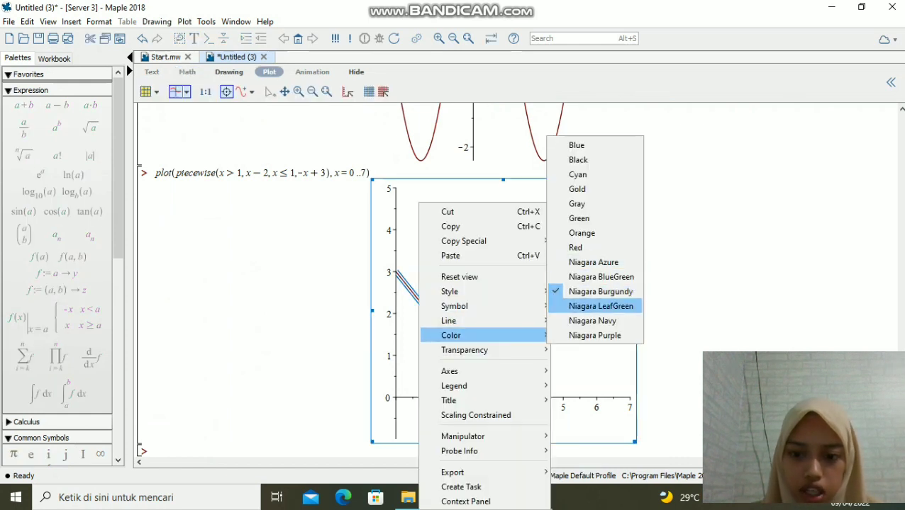
pyautogui.click(591, 320)
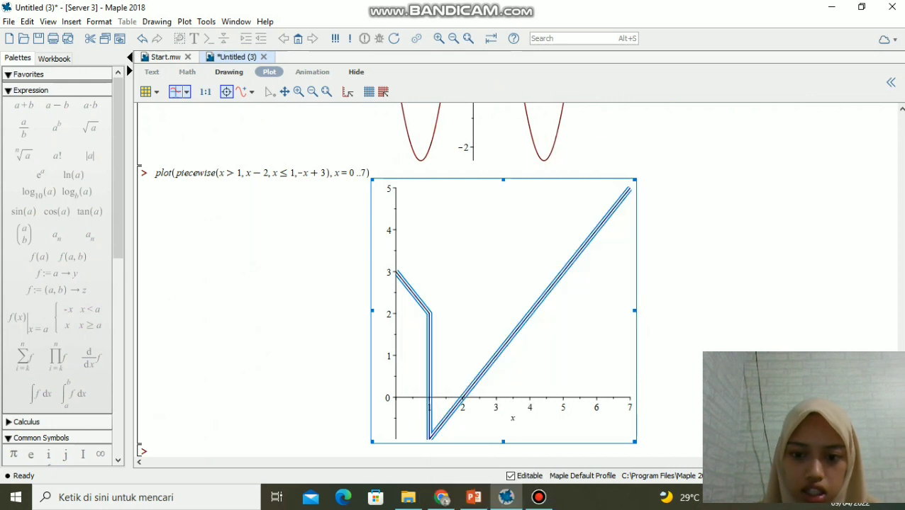
pyautogui.click(592, 320)
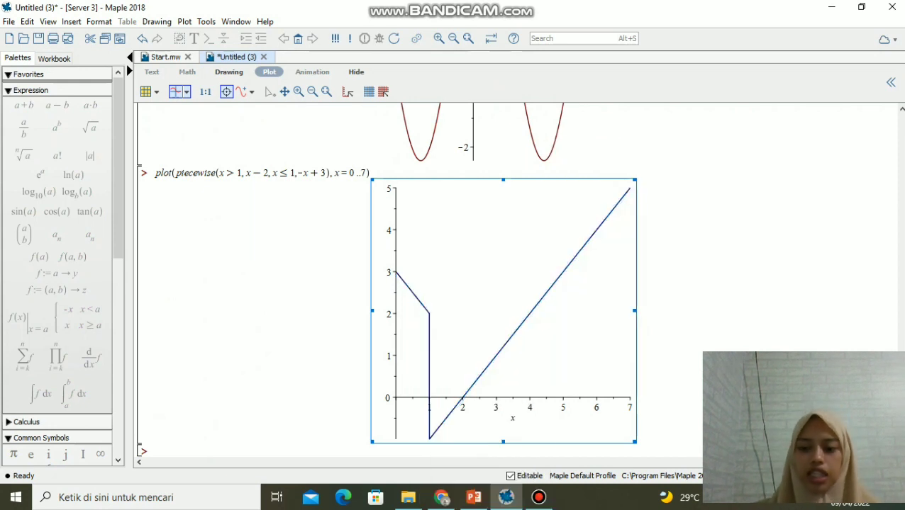
# Step: Create a new blank document and revisit the customized quadratic plot in the previous document
pyautogui.hotkey('ctrl', 'n')
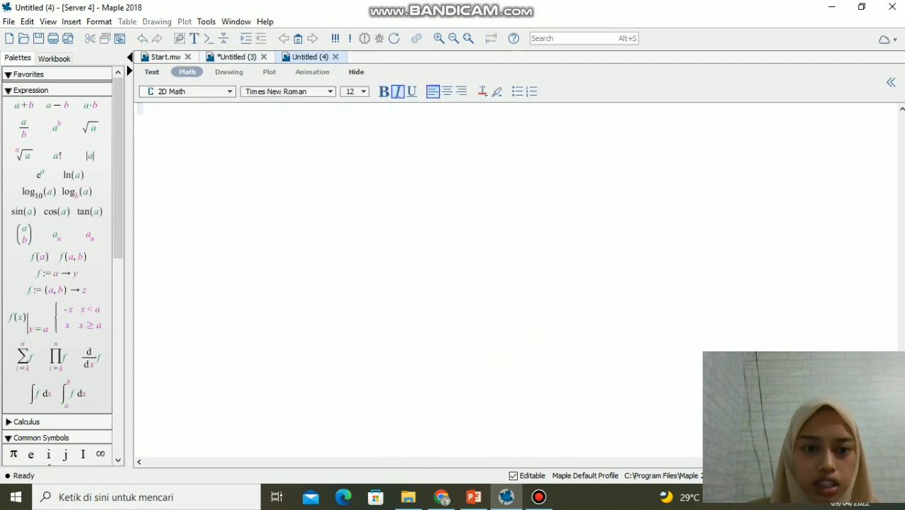
pyautogui.click(237, 56)
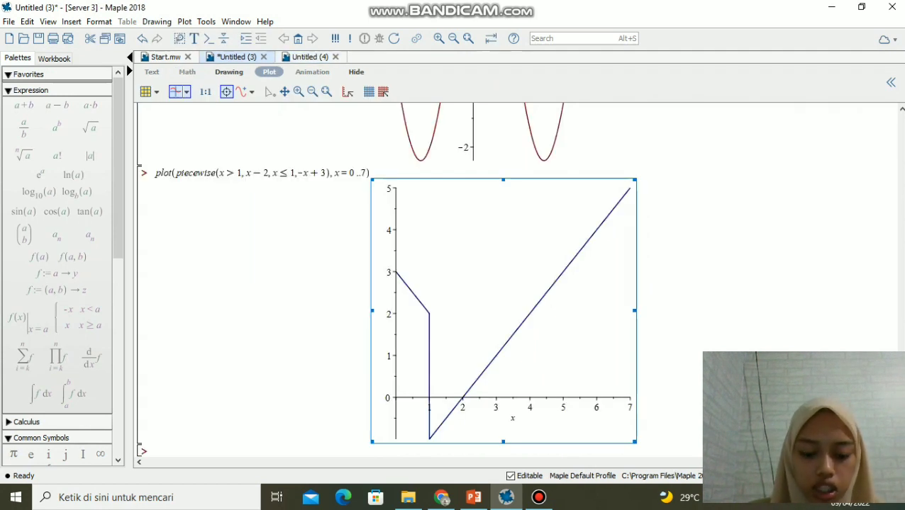
pyautogui.scroll(10, 477, 347)
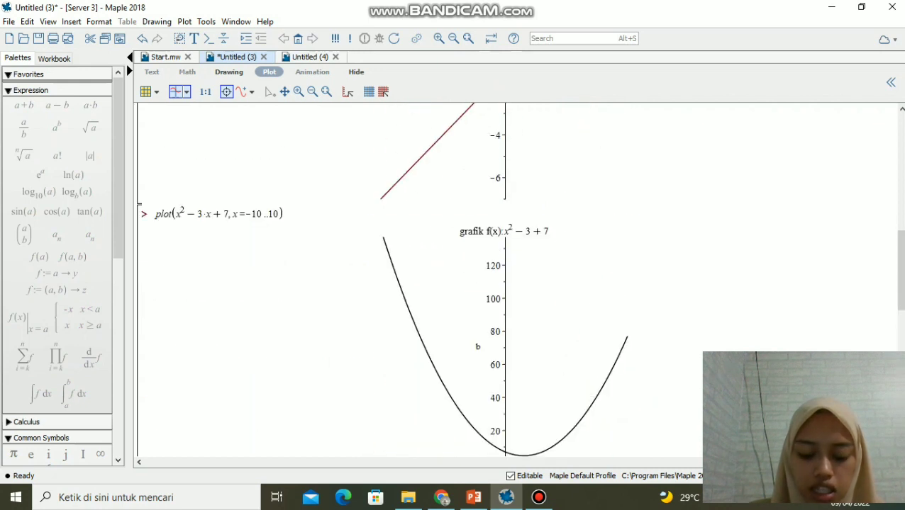
pyautogui.rightClick(482, 259)
pyautogui.click(473, 273)
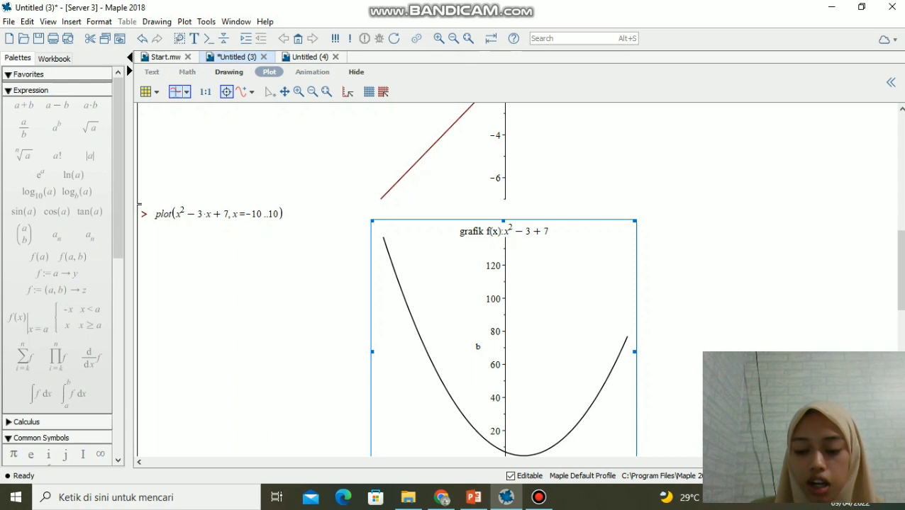
# Step: In the new blank document, start a plot command with the function sin(x)
pyautogui.click(310, 57)
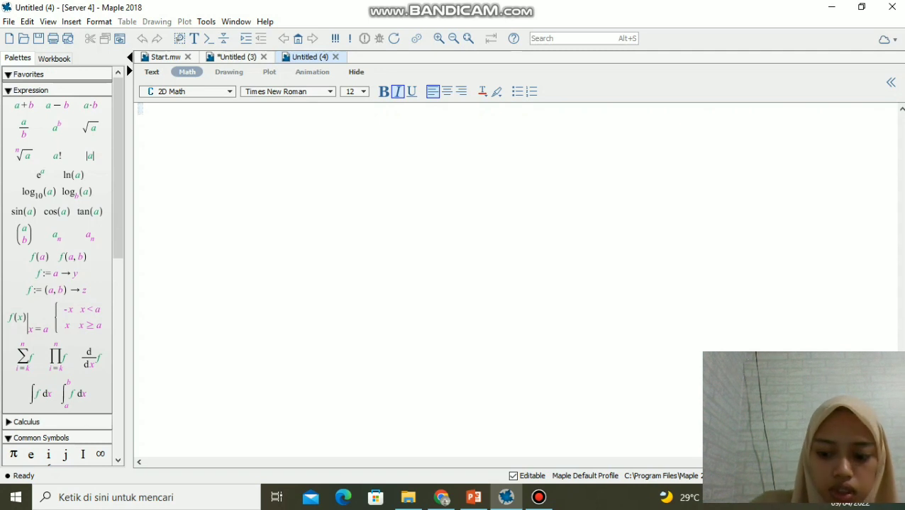
pyautogui.write('plo')
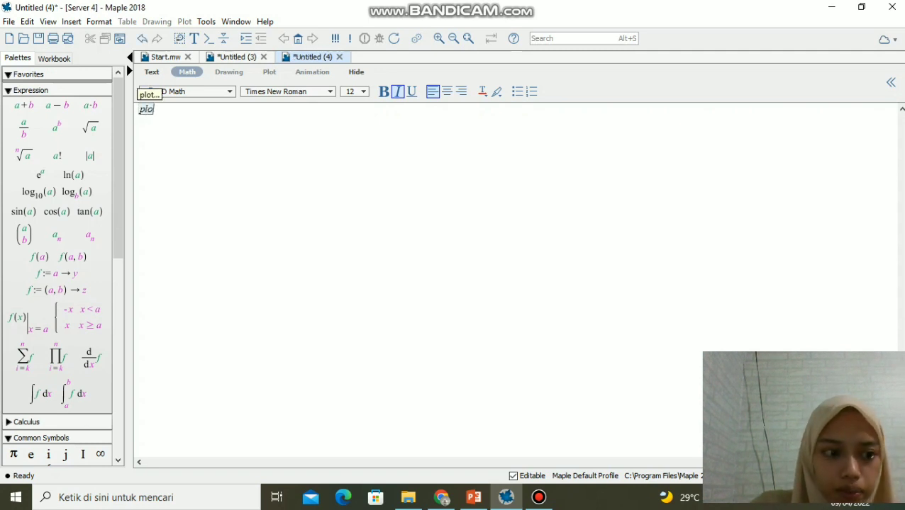
pyautogui.write('t(s')
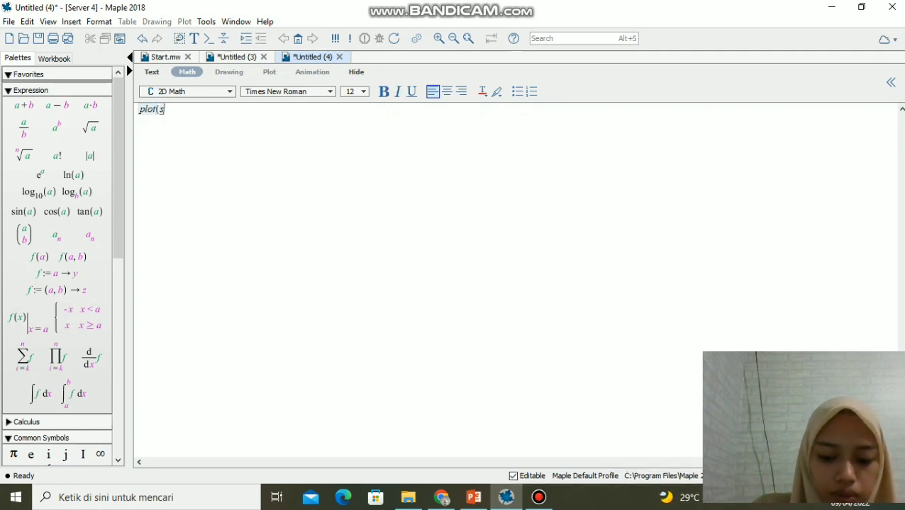
pyautogui.write('in(x))')
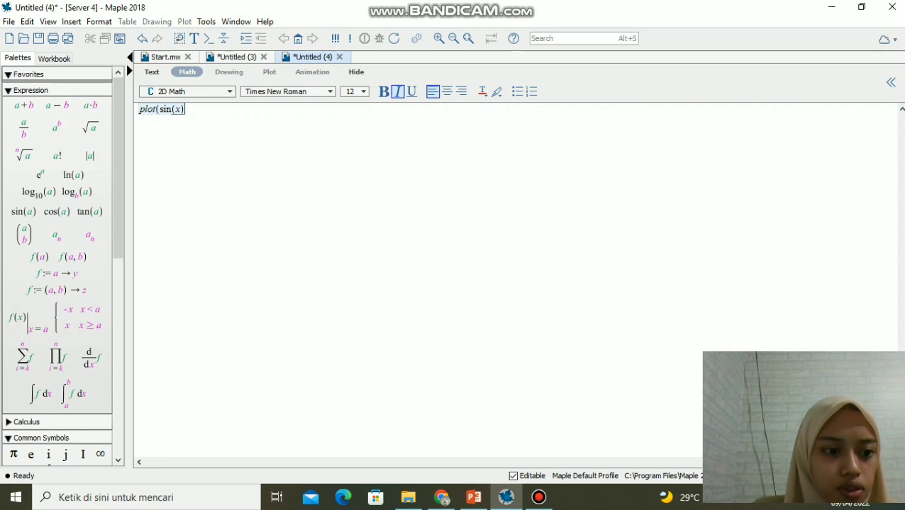
# Step: Add the range x=0..3·π to the sine plot command, using the π symbol for the upper limit
pyautogui.write(', x=0')
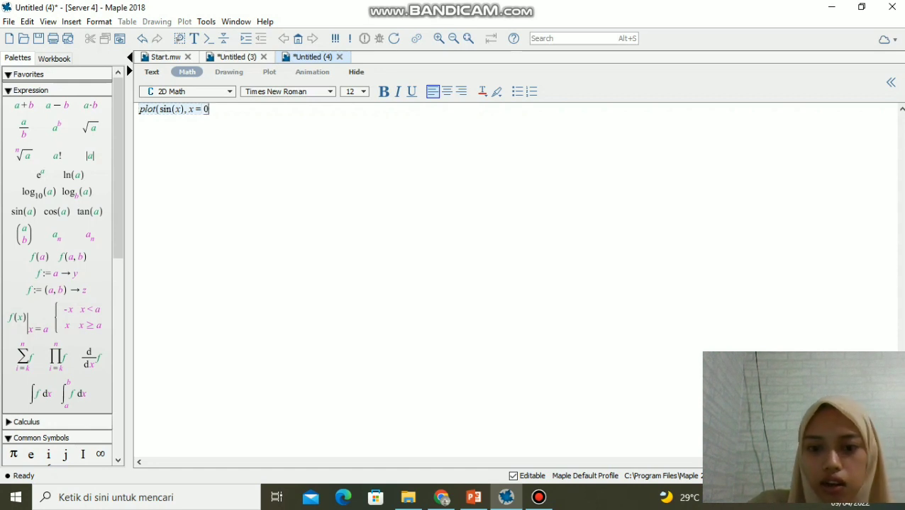
pyautogui.write('..3')
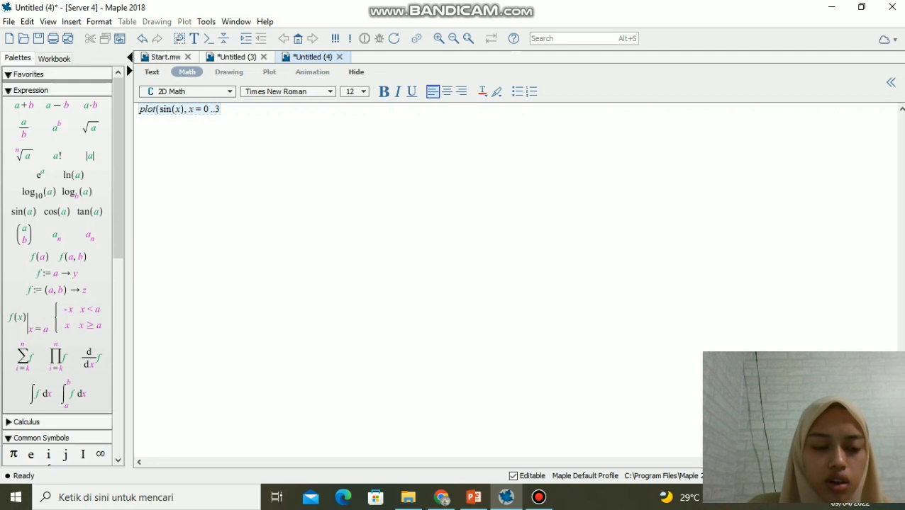
pyautogui.write('*')
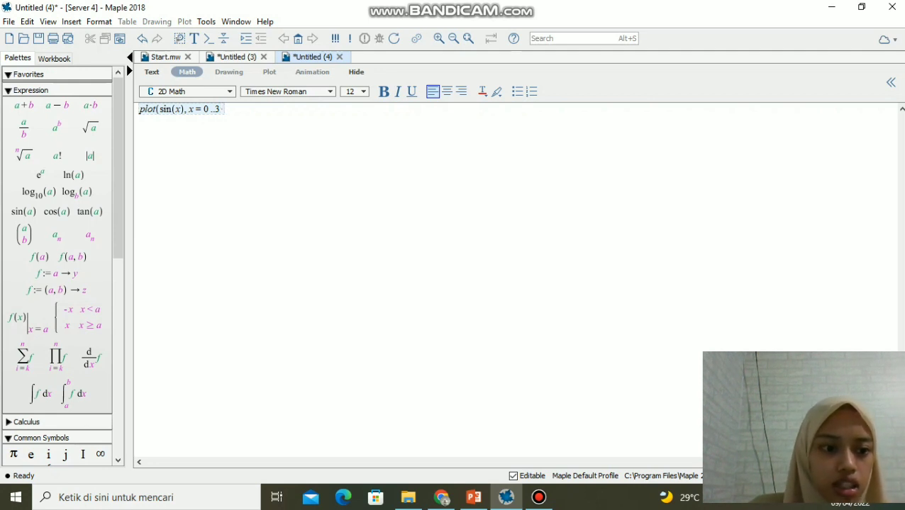
pyautogui.write('p')
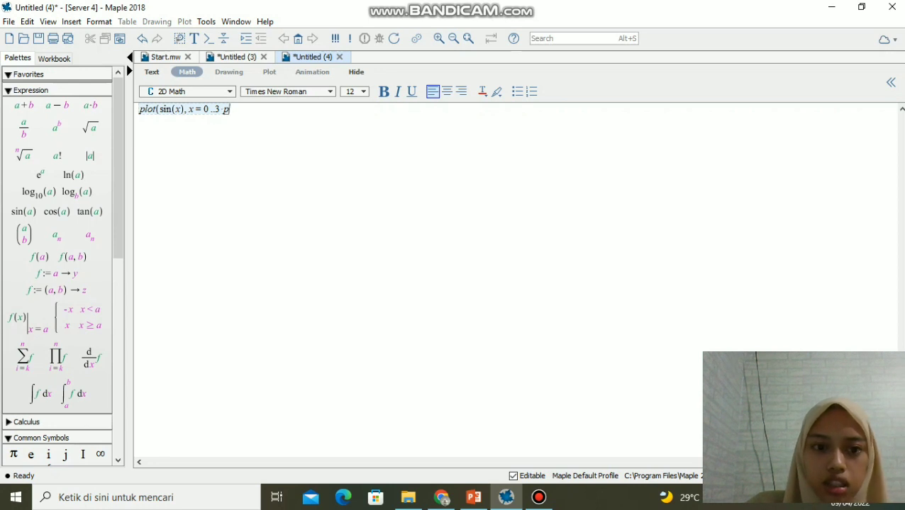
pyautogui.press('BackSpace')
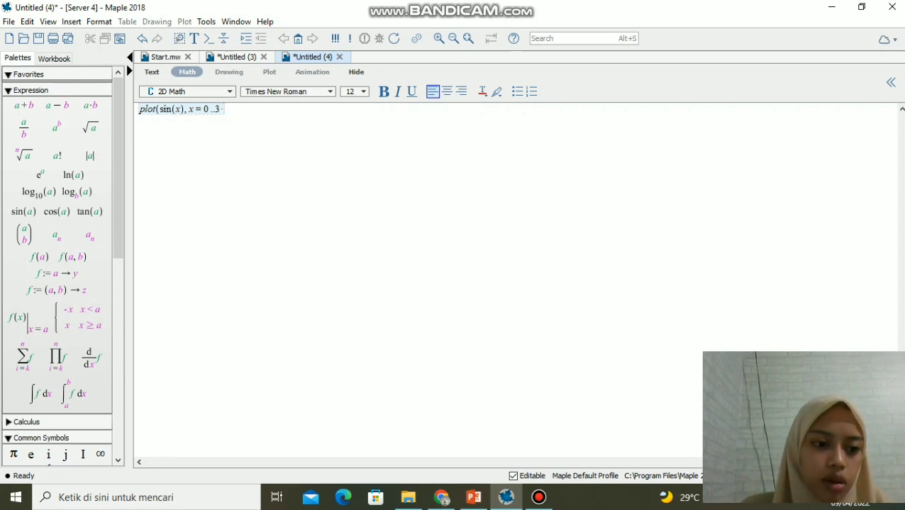
pyautogui.scroll(-3, 28, 368)
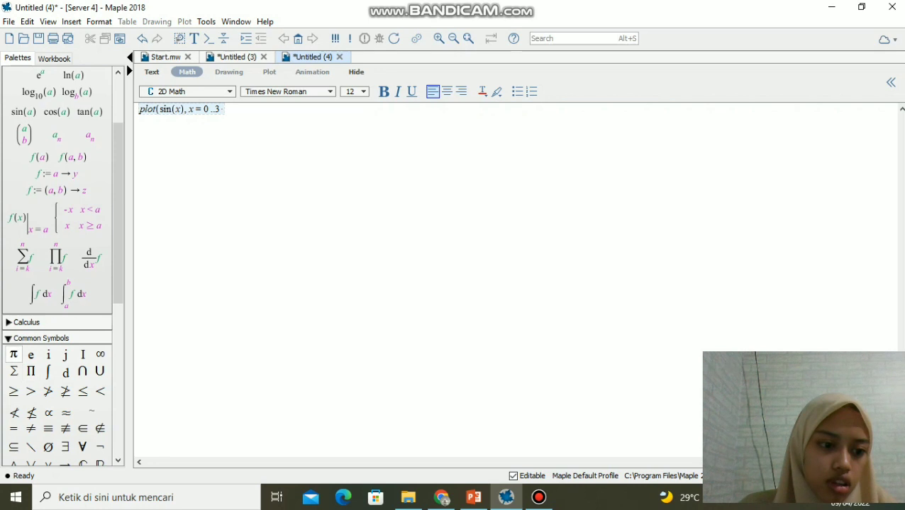
pyautogui.click(14, 354)
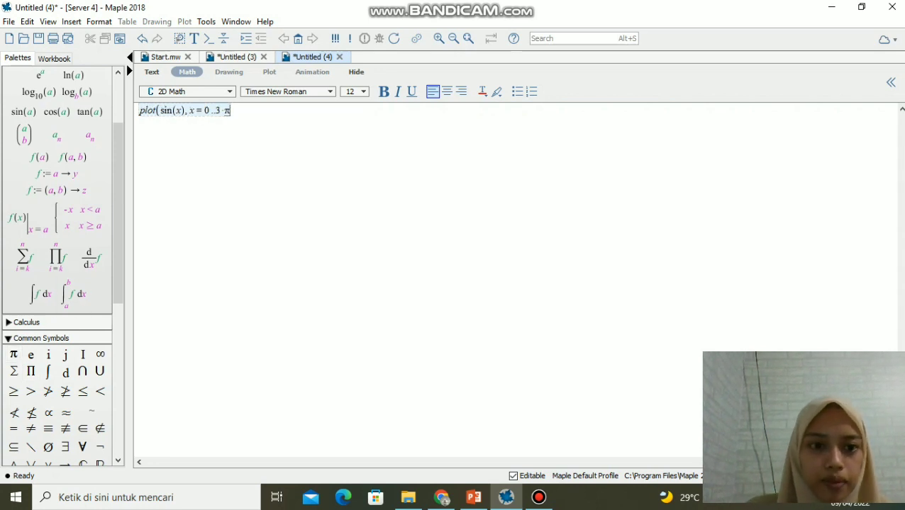
# Step: Add the option color = blue to the sine plot command
pyautogui.write(', ')
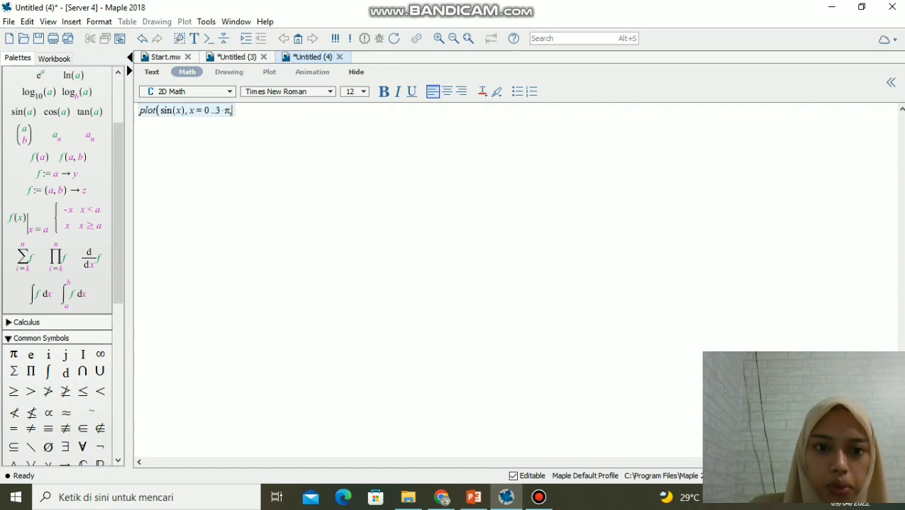
pyautogui.write('co')
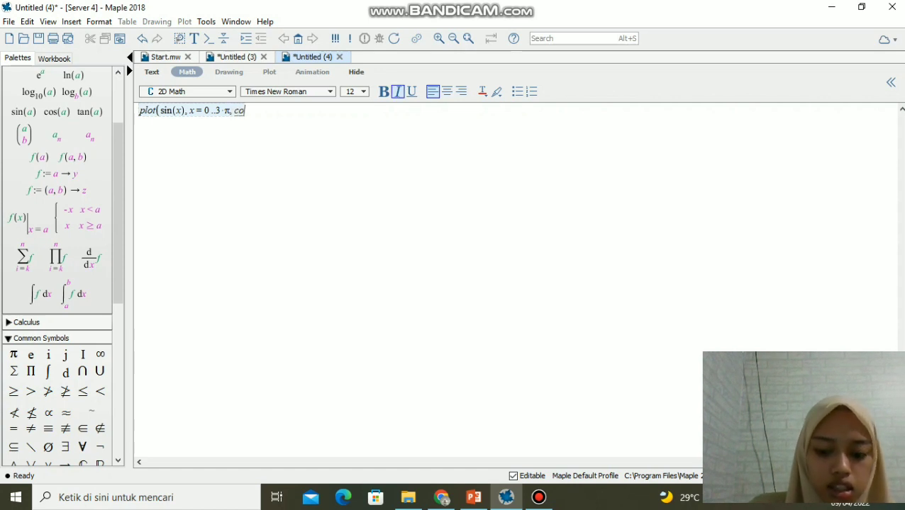
pyautogui.write('lor')
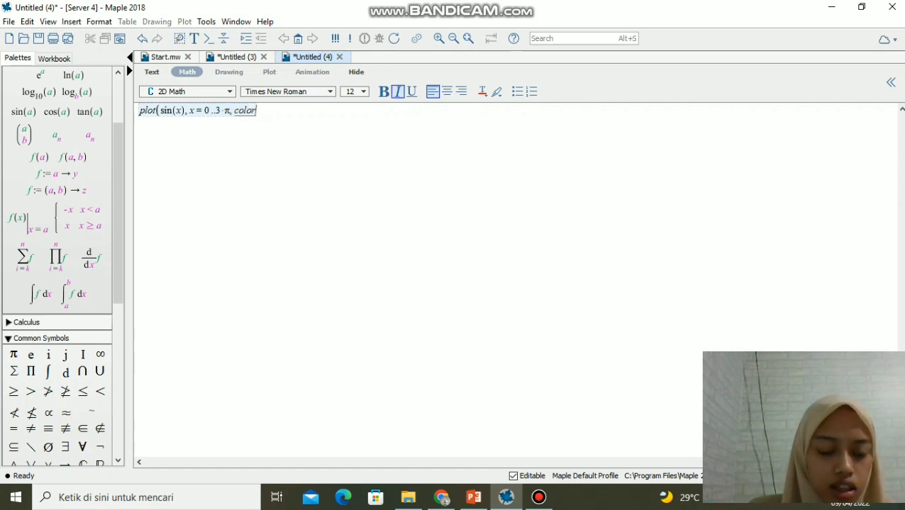
pyautogui.write(' = blue')
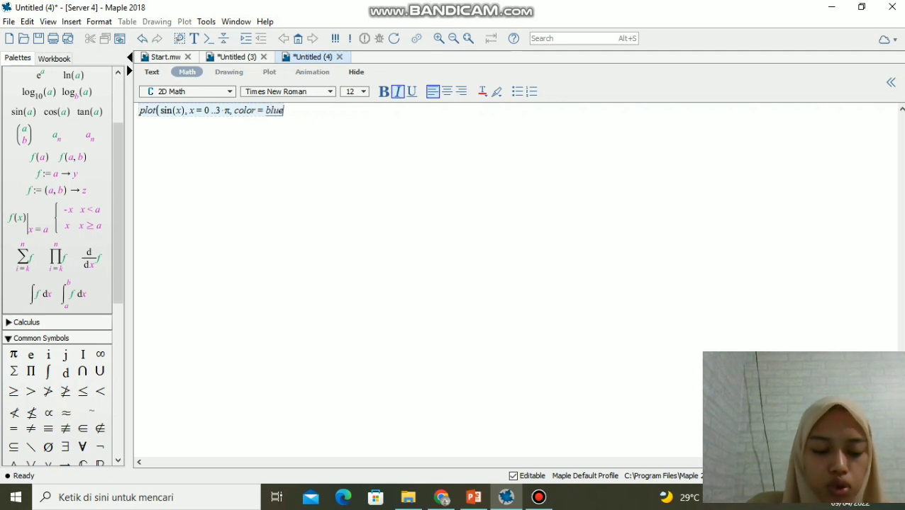
# Step: Add the option title = "Grafik Fungsi sinus" to the sine plot command
pyautogui.write(', ')
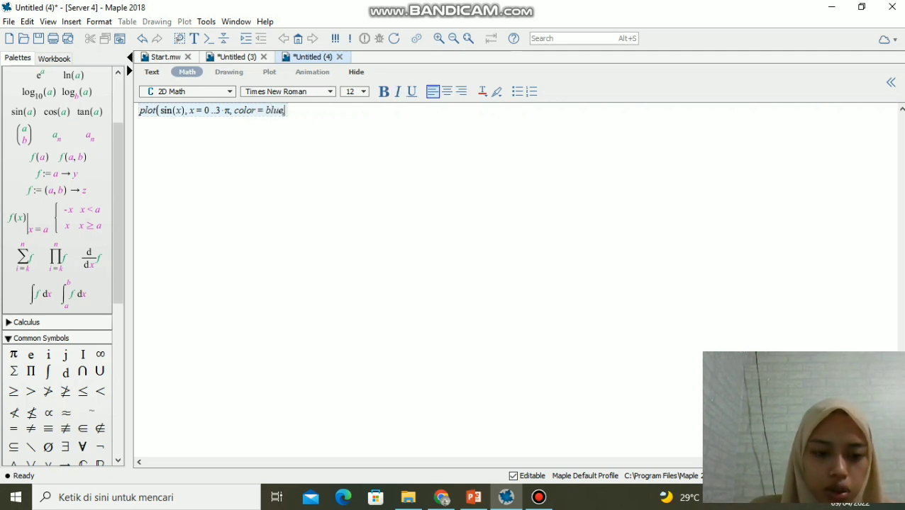
pyautogui.write('title ')
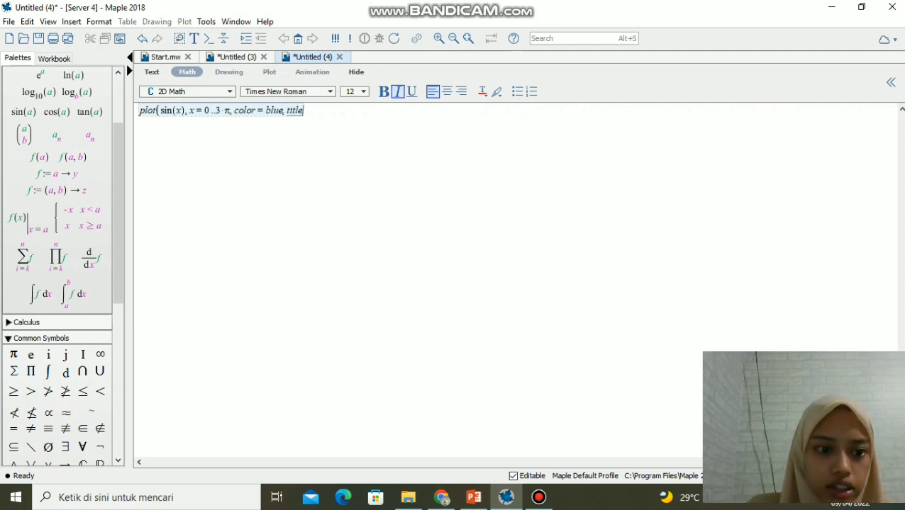
pyautogui.write('=')
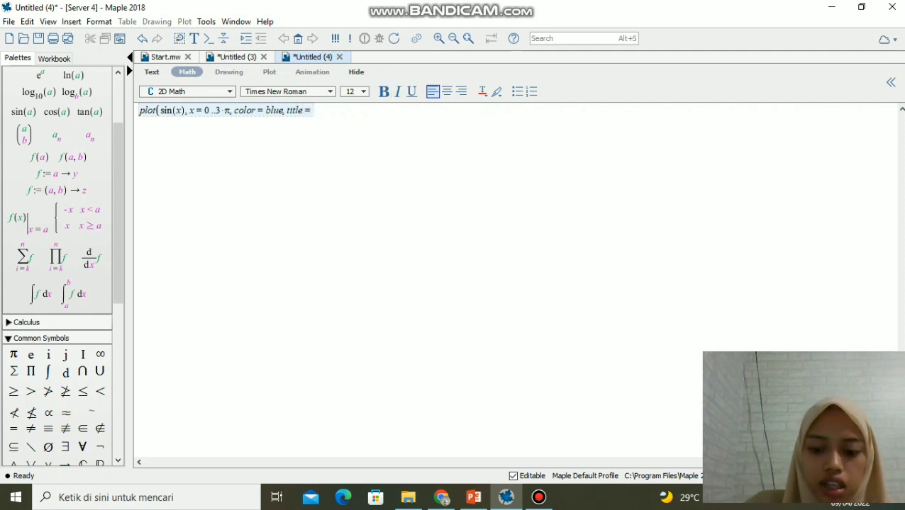
pyautogui.write('"')
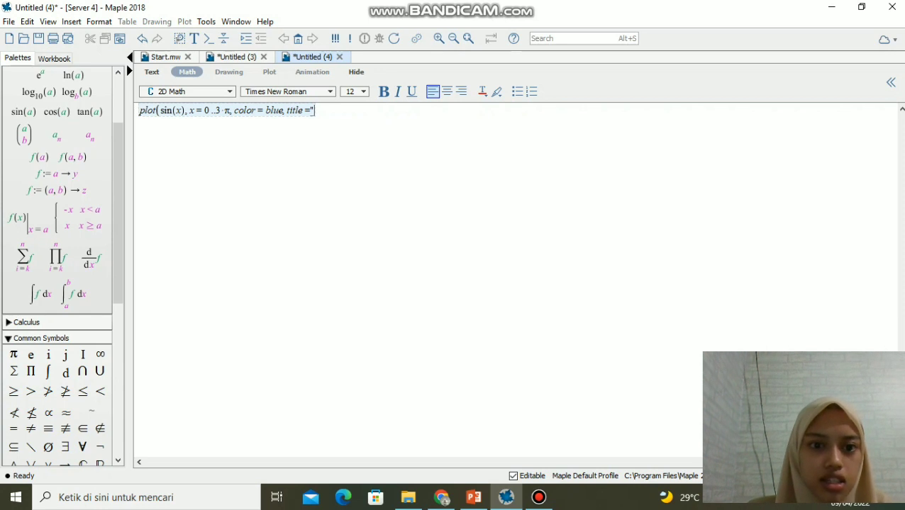
pyautogui.write('Gr')
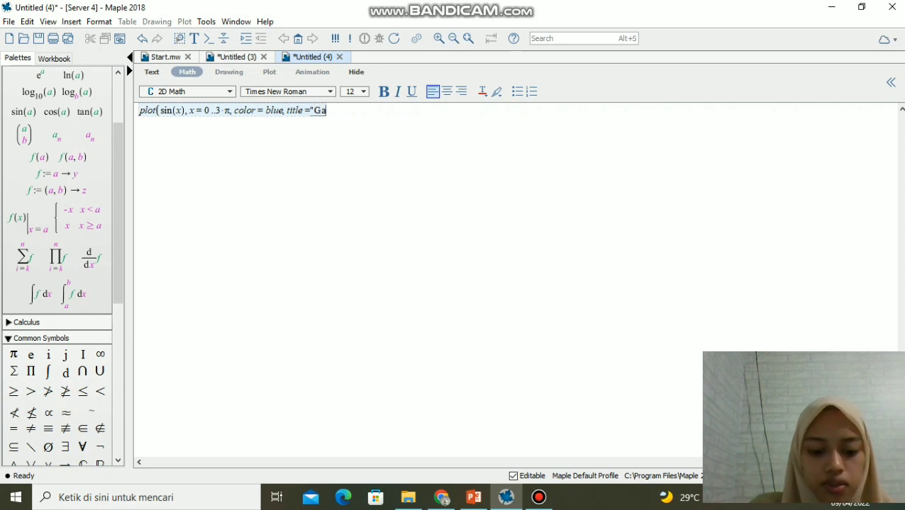
pyautogui.write('afik F')
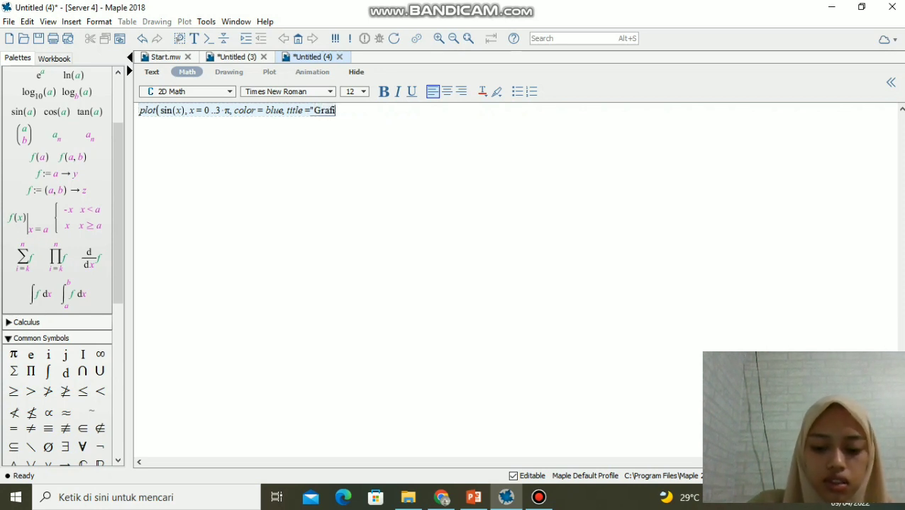
pyautogui.write('si sinus')
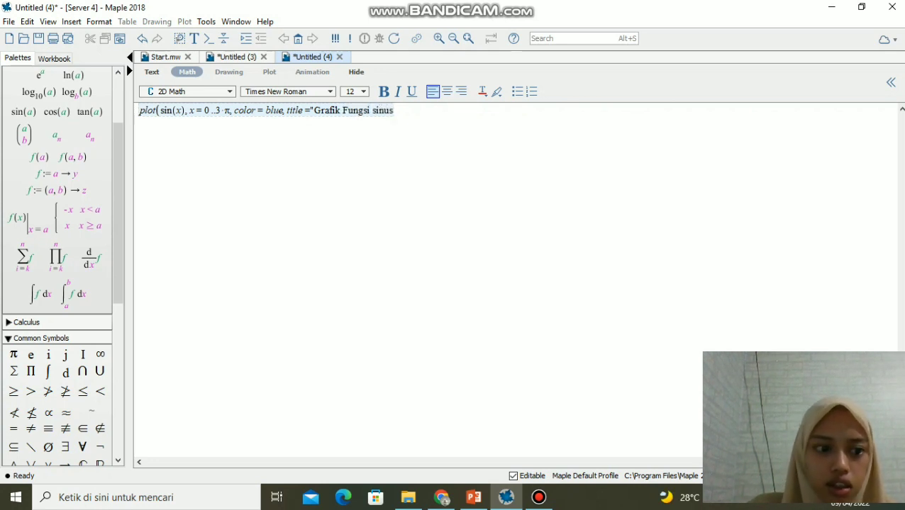
pyautogui.write('"')
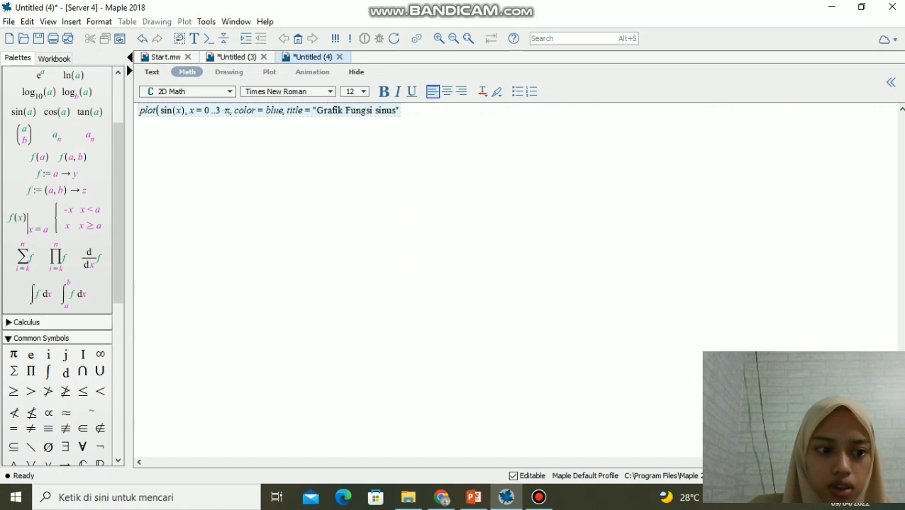
# Step: Add the axis labels option labels = ["nilai x", "nilai y"] and close the sine plot command
pyautogui.write(', labels ')
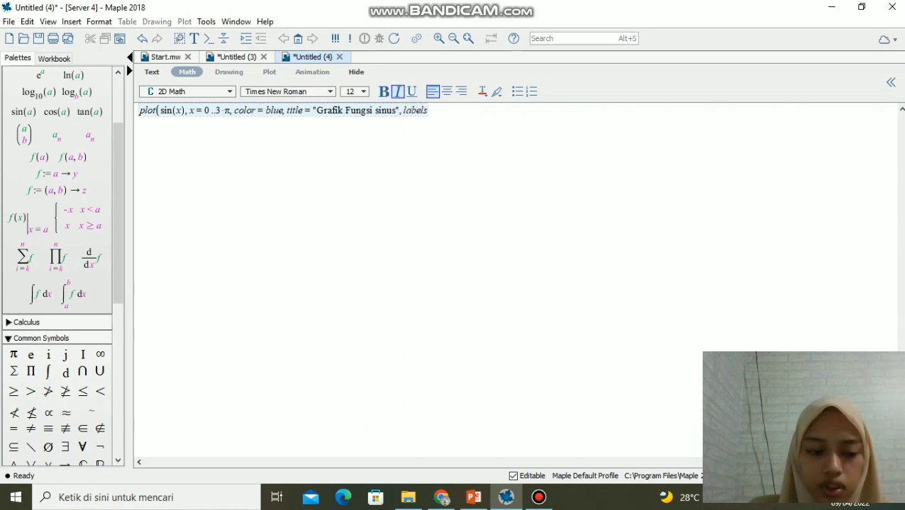
pyautogui.write('= [')
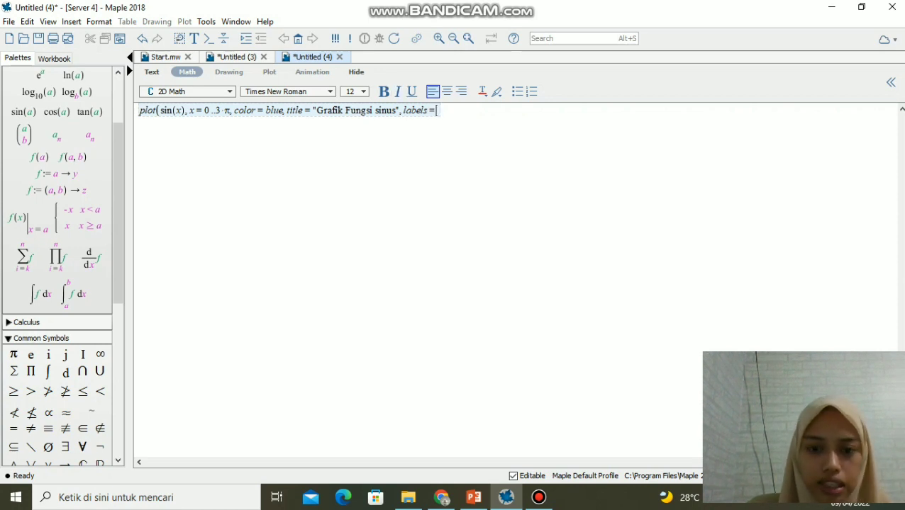
pyautogui.write('"nilai x", "nilai y"])')
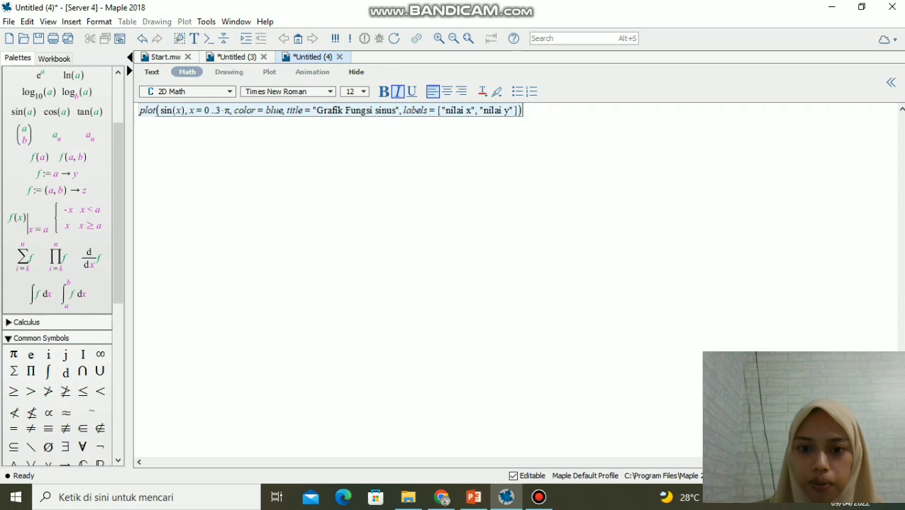
# Step: Execute the finished sine plot command to draw its graph
pyautogui.press('Return')
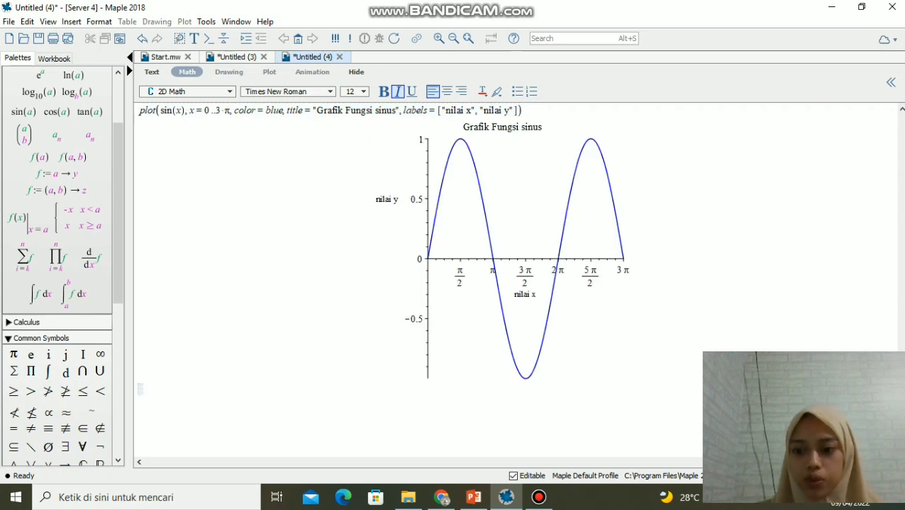
pyautogui.rightClick(533, 212)
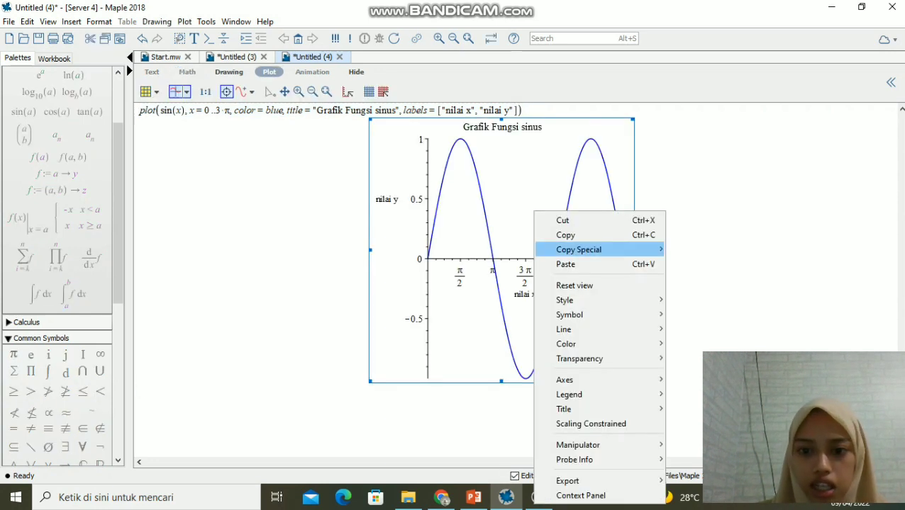
pyautogui.press('Escape')
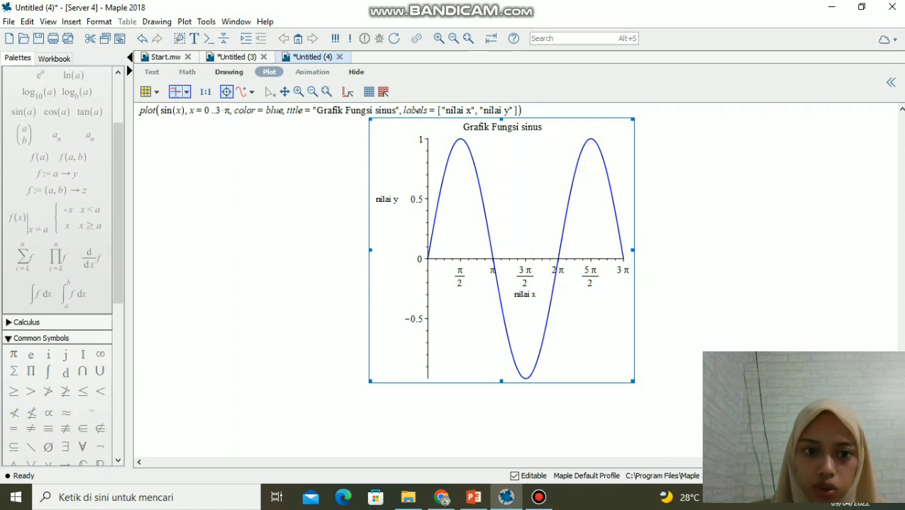
pyautogui.moveTo(243, 111); pyautogui.dragTo(525, 111)
pyautogui.click(524, 111)
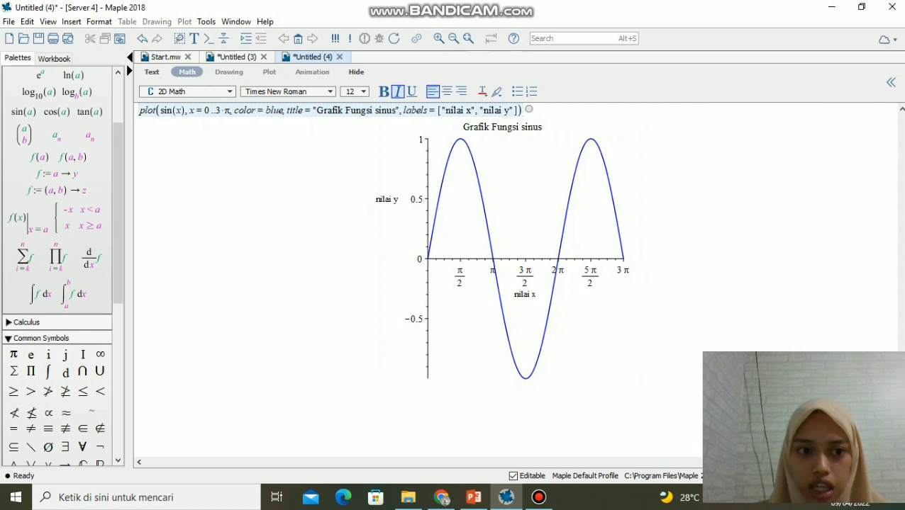
pyautogui.moveTo(140, 110); pyautogui.dragTo(523, 110)
pyautogui.click(230, 111)
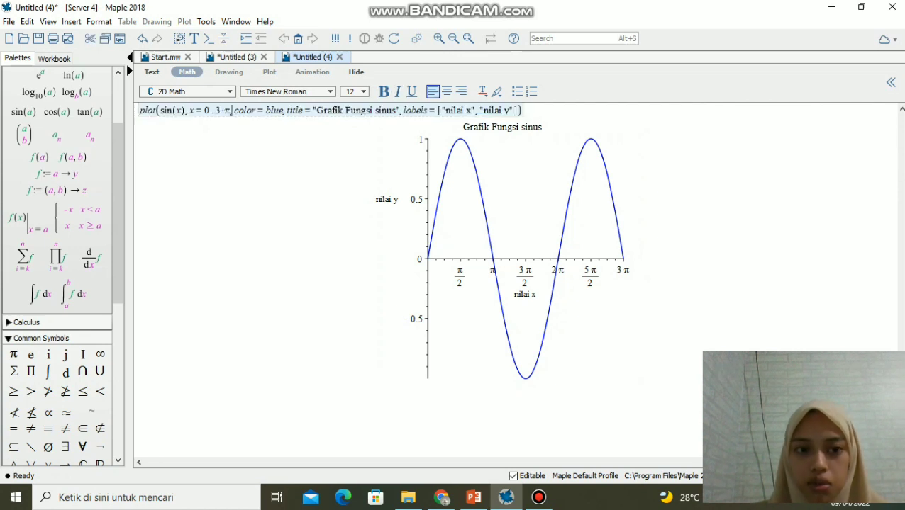
pyautogui.click(501, 250)
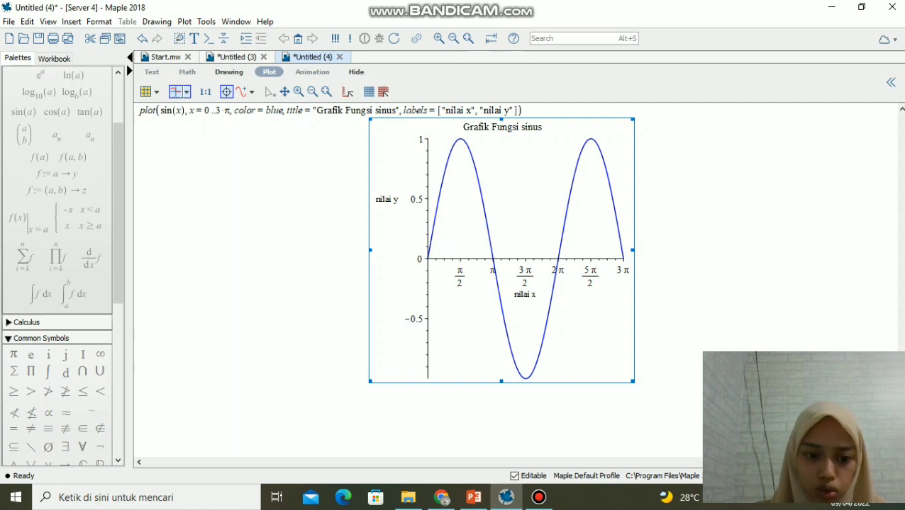
# Step: Start a new plot command below the sine graph with the function list [sin(x), cos(x)]
pyautogui.click(140, 389)
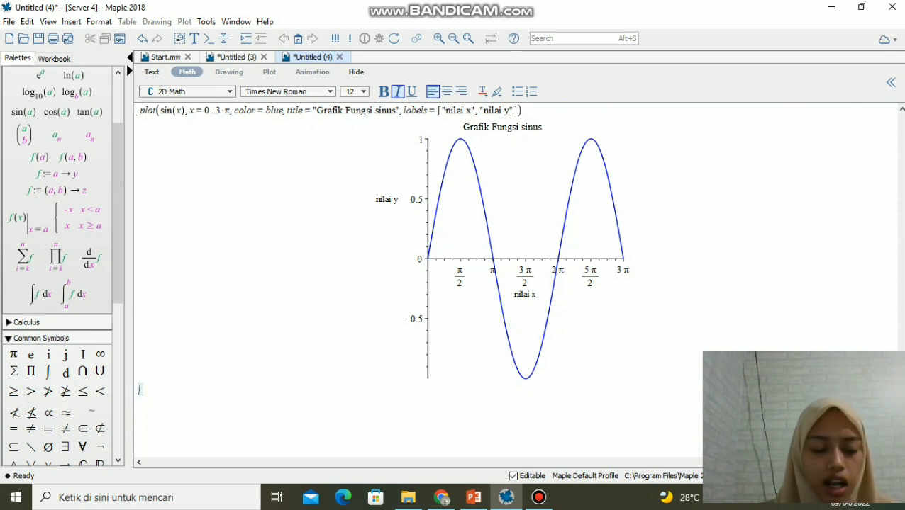
pyautogui.write('plo')
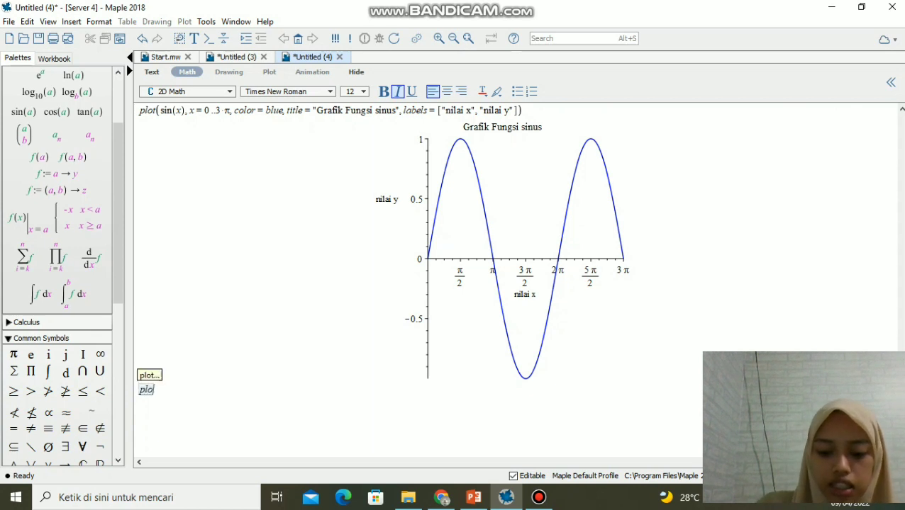
pyautogui.write('t')
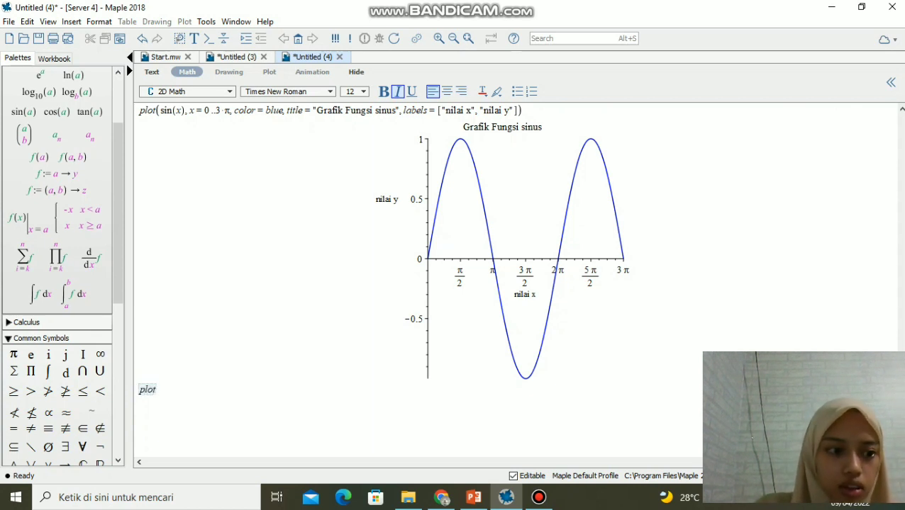
pyautogui.write('([sin(x')
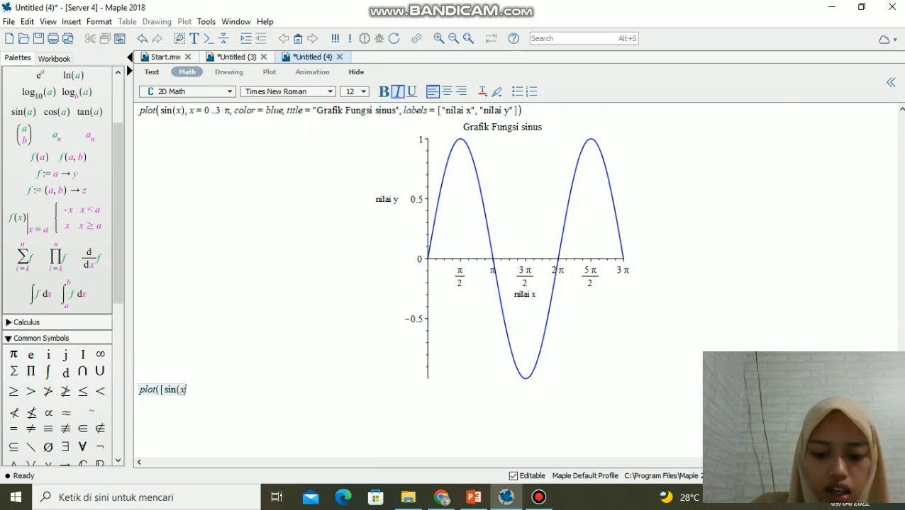
pyautogui.write('),')
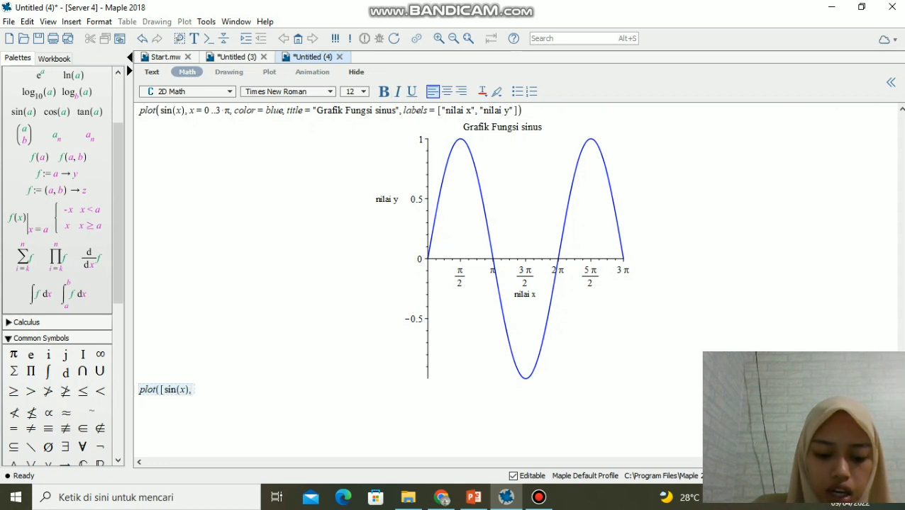
pyautogui.write('cos(x)]')
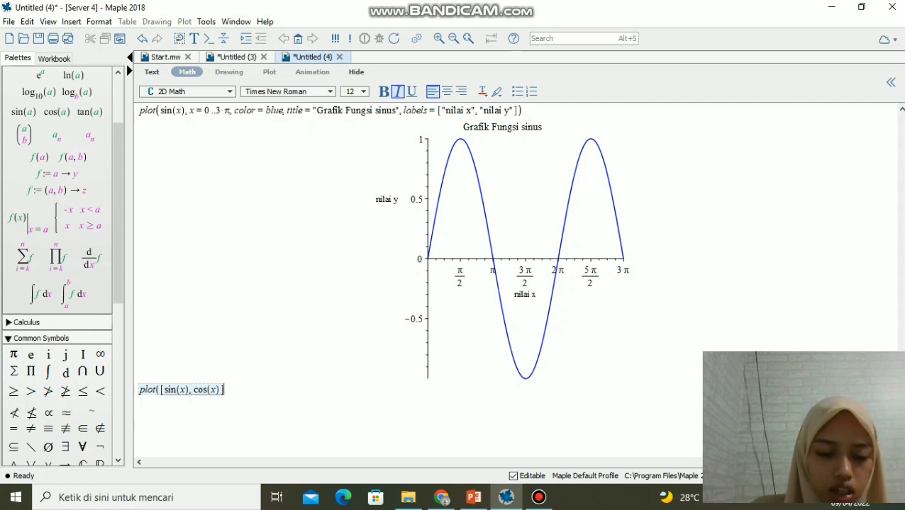
pyautogui.write(')')
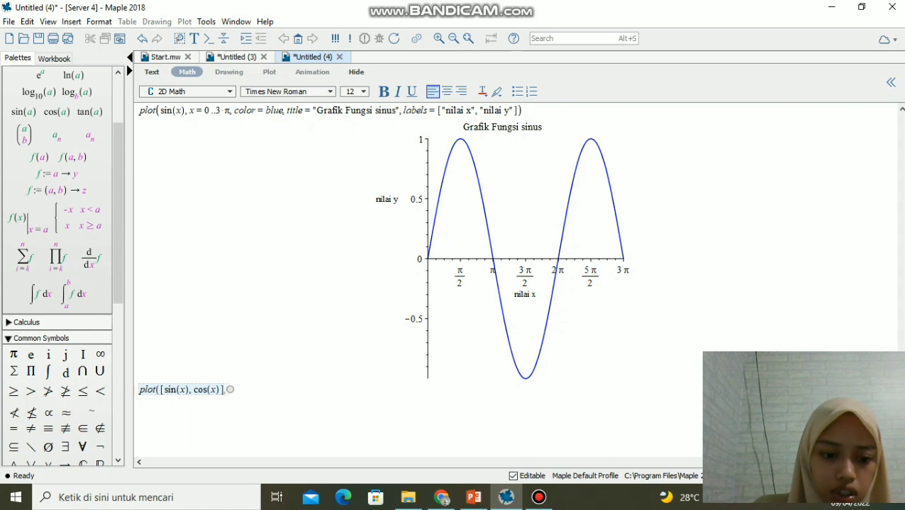
# Step: Add the range x = 0..3 π to the sine and cosine plot command, using the π symbol
pyautogui.write('xx=')
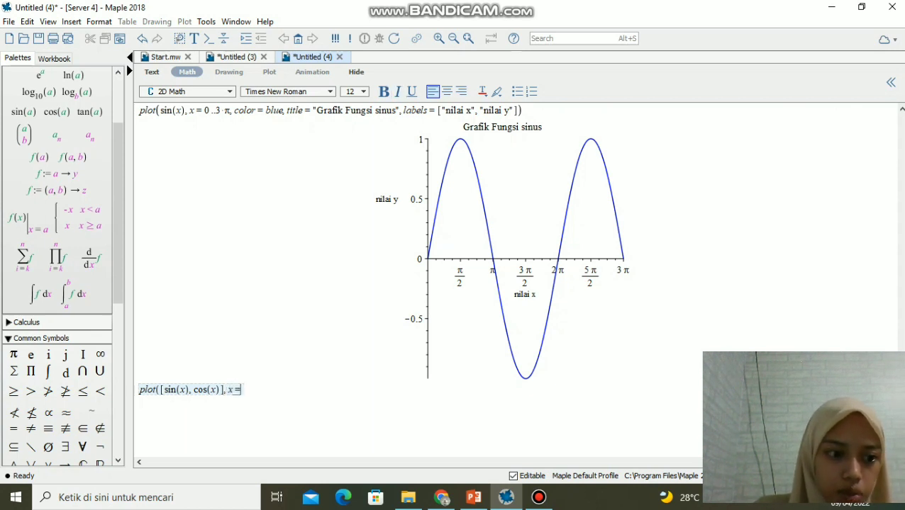
pyautogui.write('0..')
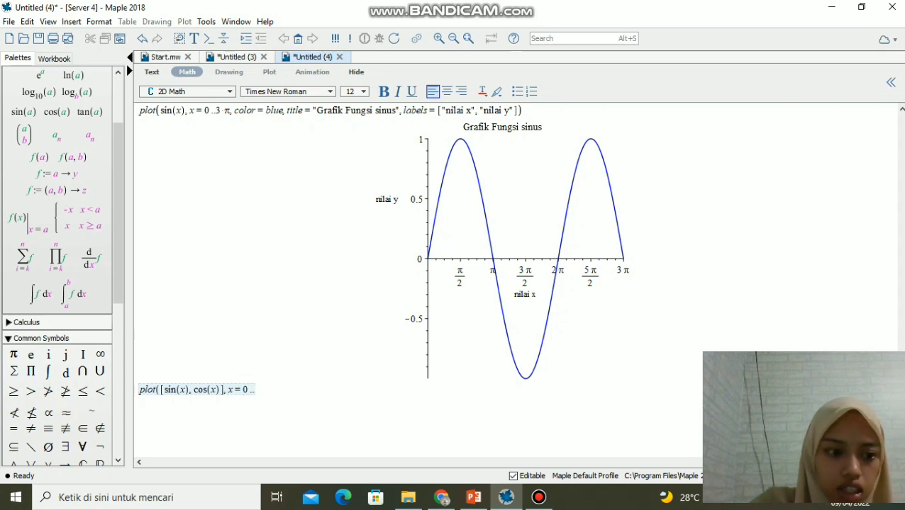
pyautogui.write('3')
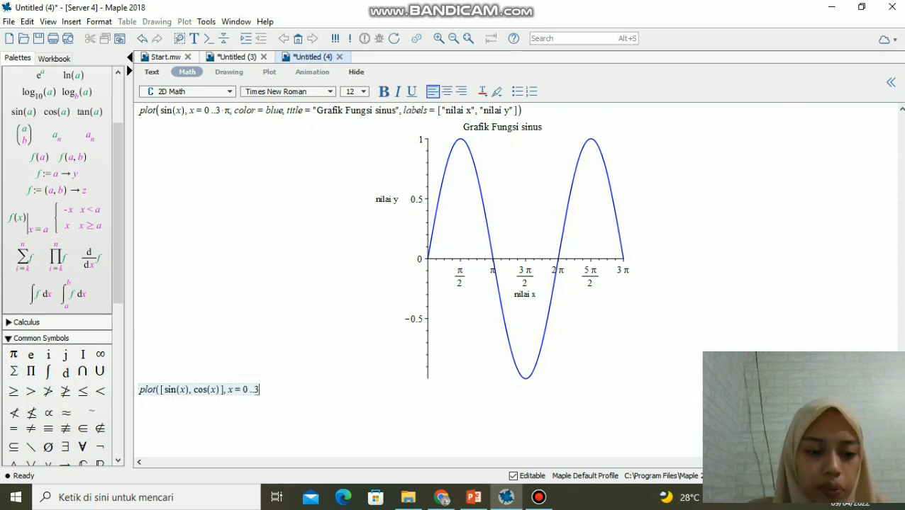
pyautogui.click(14, 354)
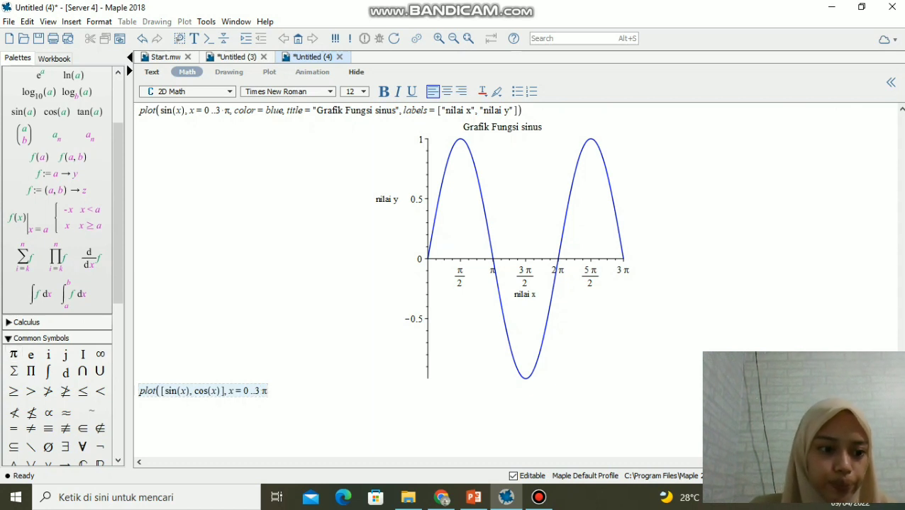
# Step: Add the option title = "Grafik fungsi sinus dan cosinus" to the sine and cosine plot command
pyautogui.write(', ')
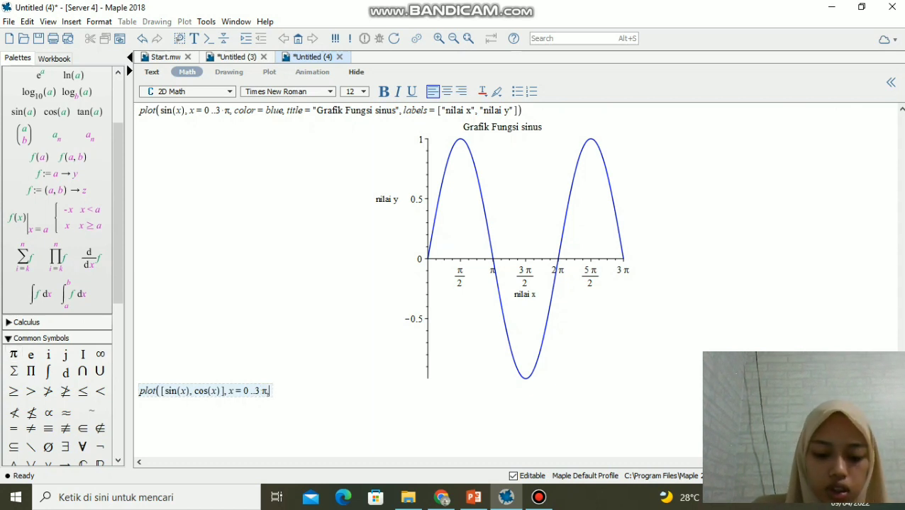
pyautogui.write('title ')
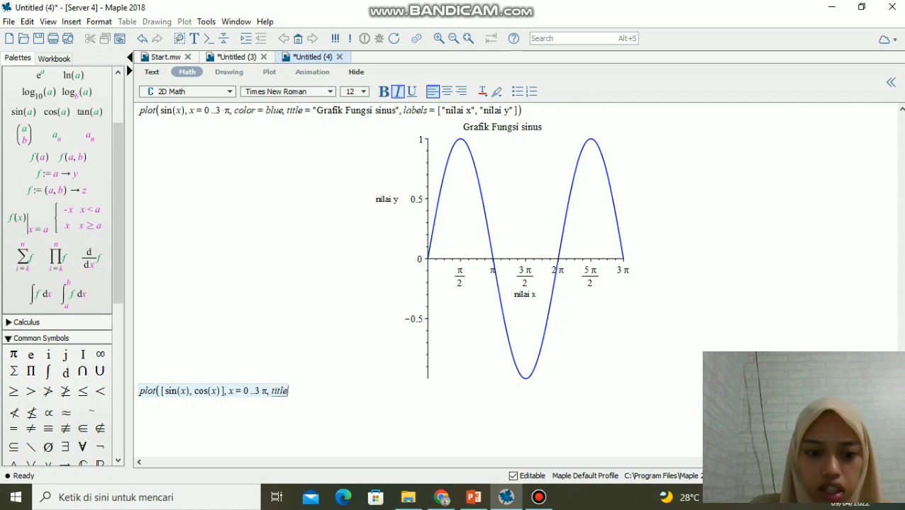
pyautogui.write('=')
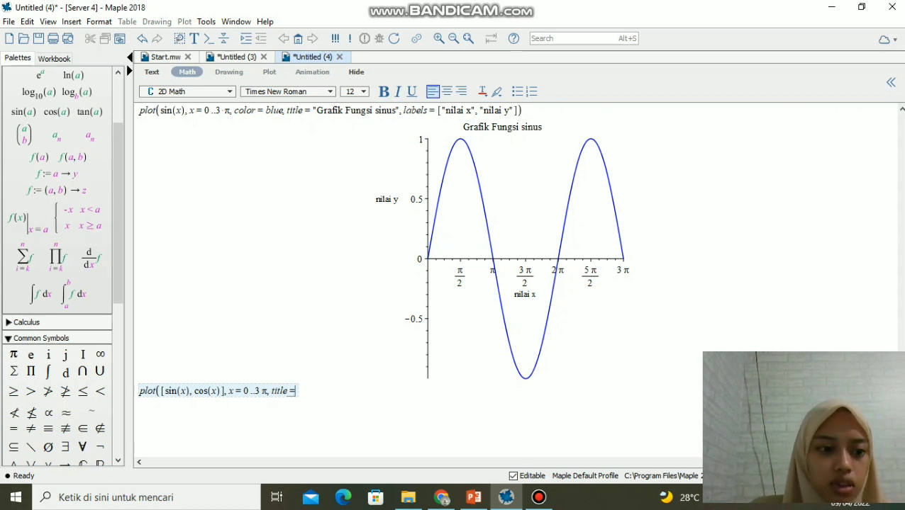
pyautogui.write('"Gr')
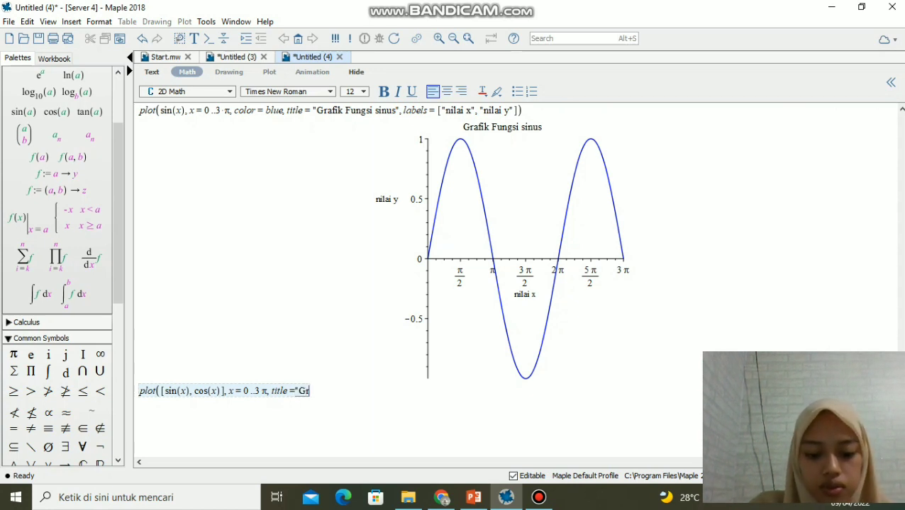
pyautogui.write('afik fungsi')
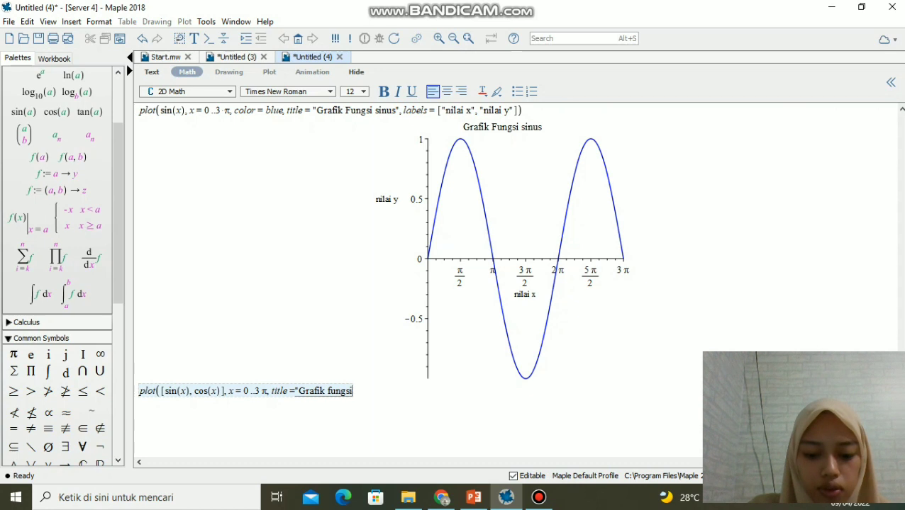
pyautogui.write(' sinus')
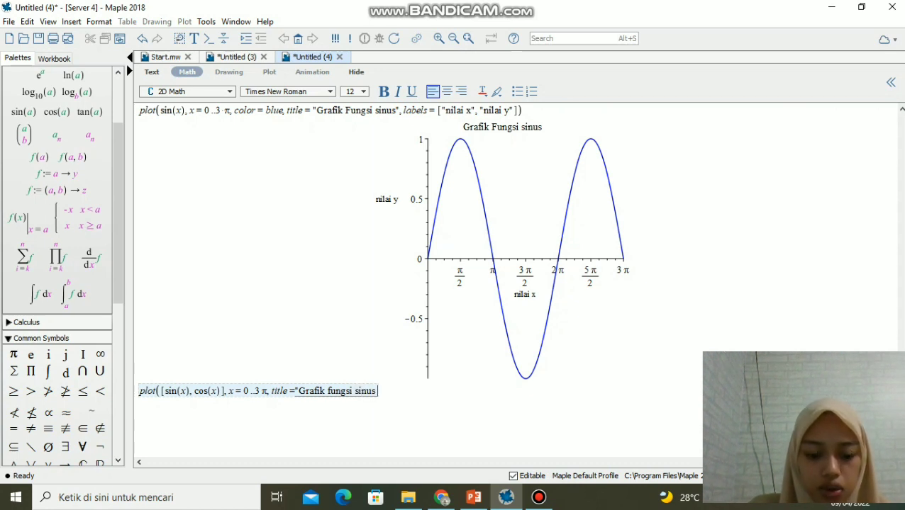
pyautogui.write(' dan cosi')
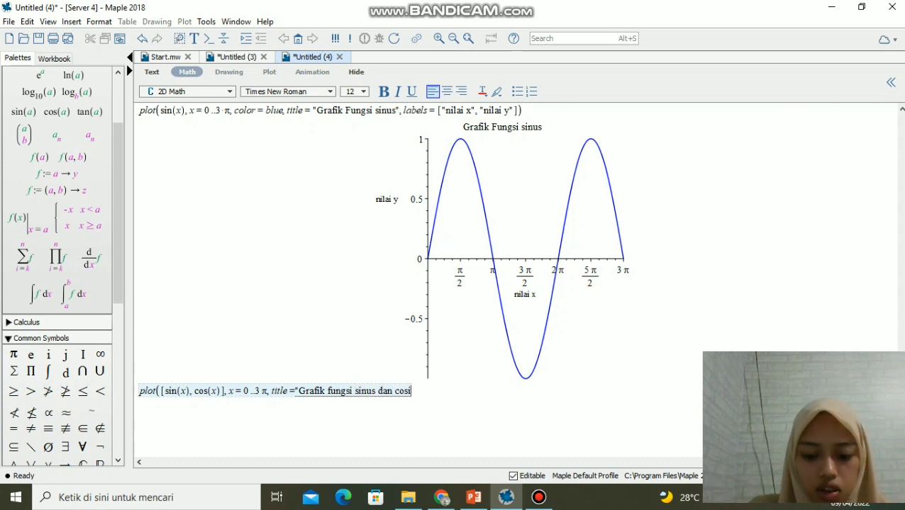
pyautogui.write('nus"')
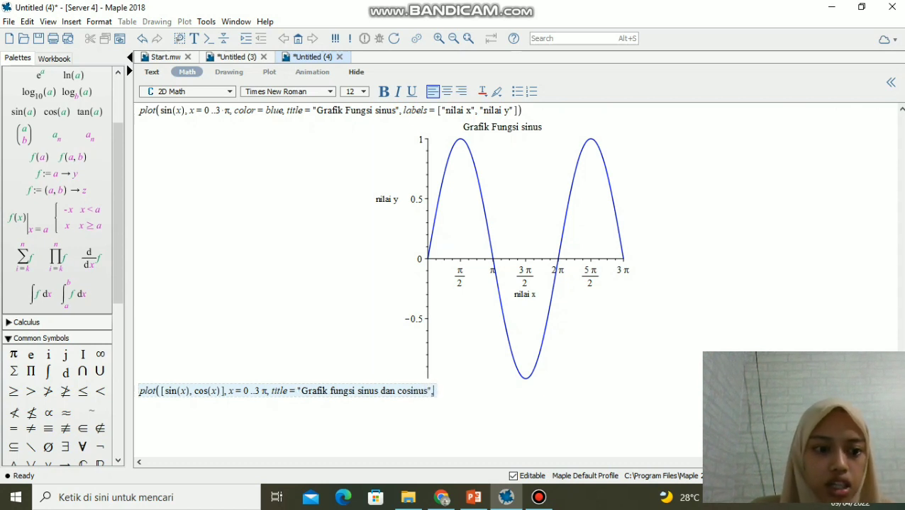
# Step: Add the option color = [blue, green] to the sine and cosine plot command
pyautogui.write(', color ')
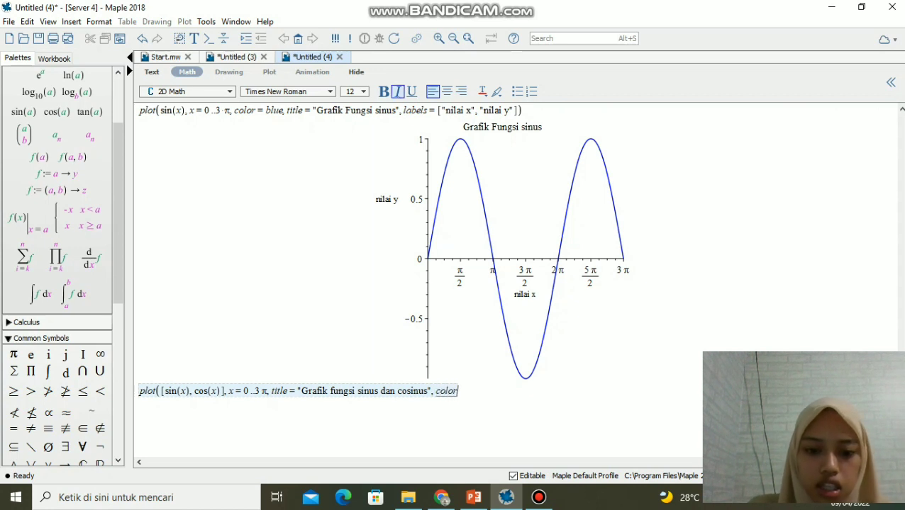
pyautogui.write('=')
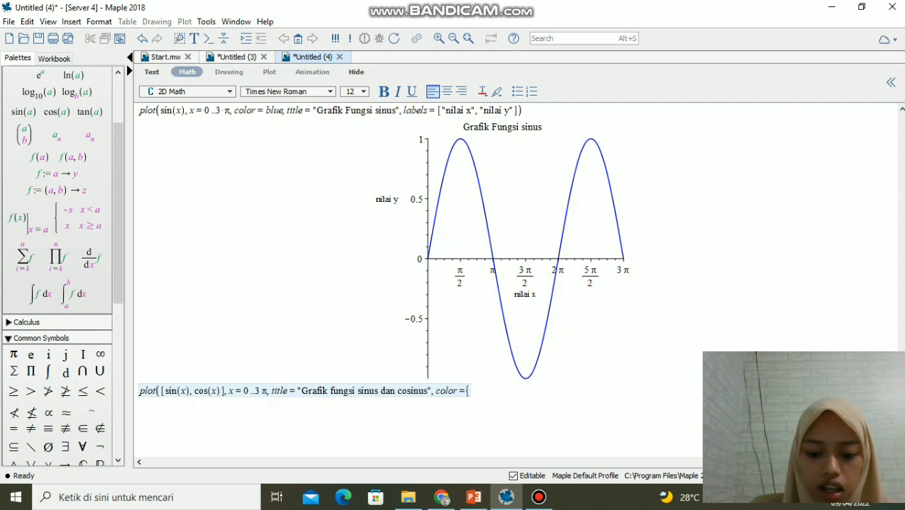
pyautogui.write('[blu')
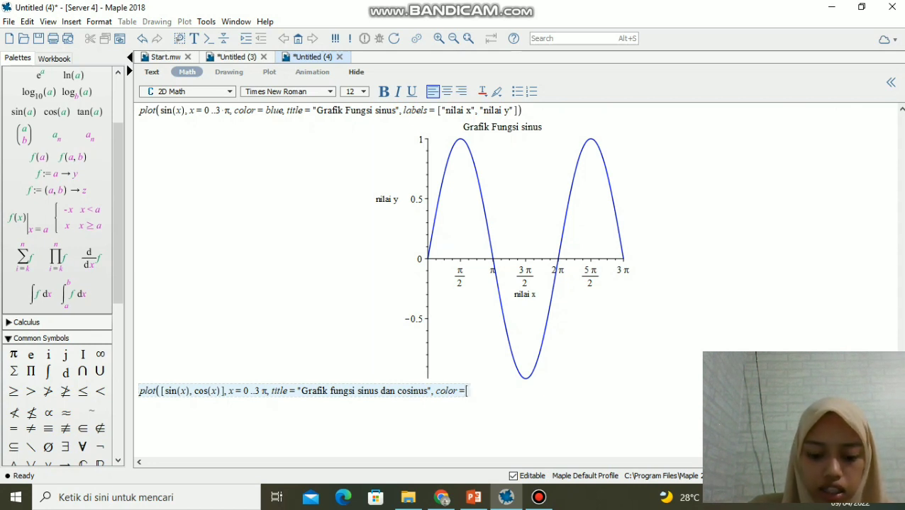
pyautogui.write('e')
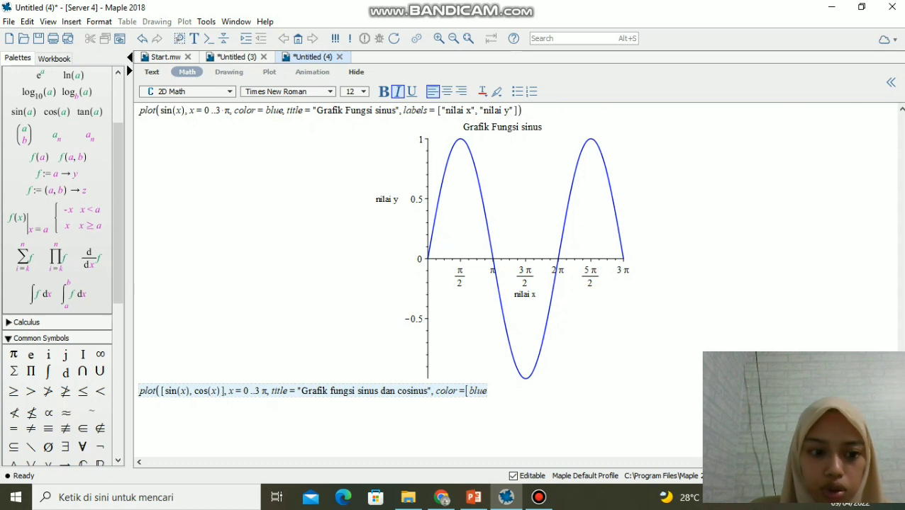
pyautogui.write(', gre')
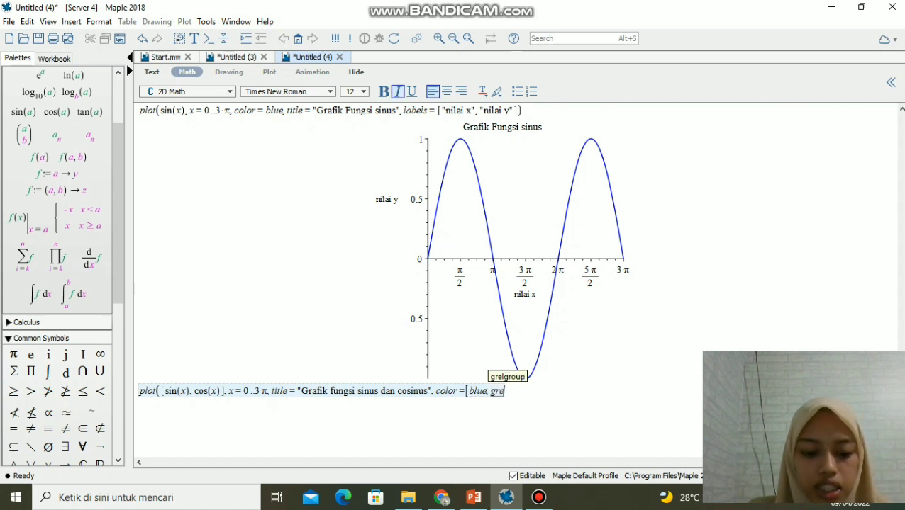
pyautogui.write('en]')
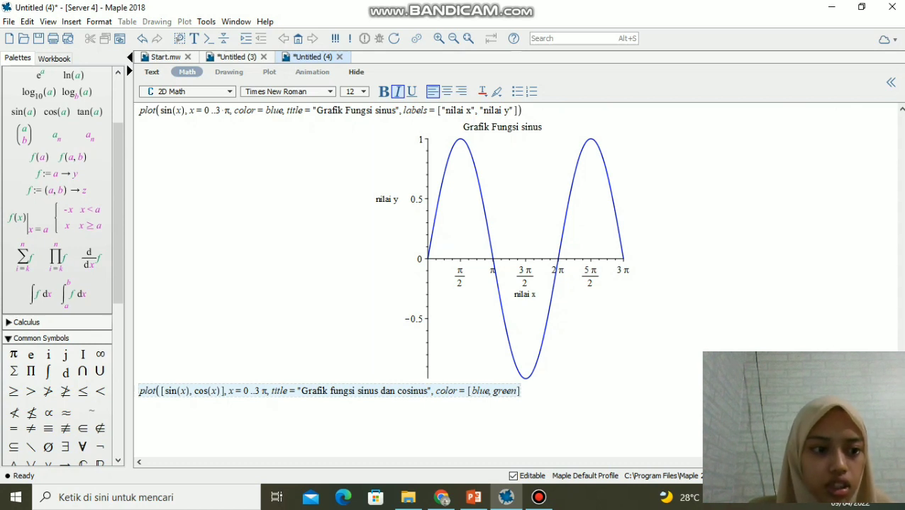
# Step: Add the axis labels option labels = ["nilaix", "nilai y"] to the sine and cosine plot command
pyautogui.write(', ')
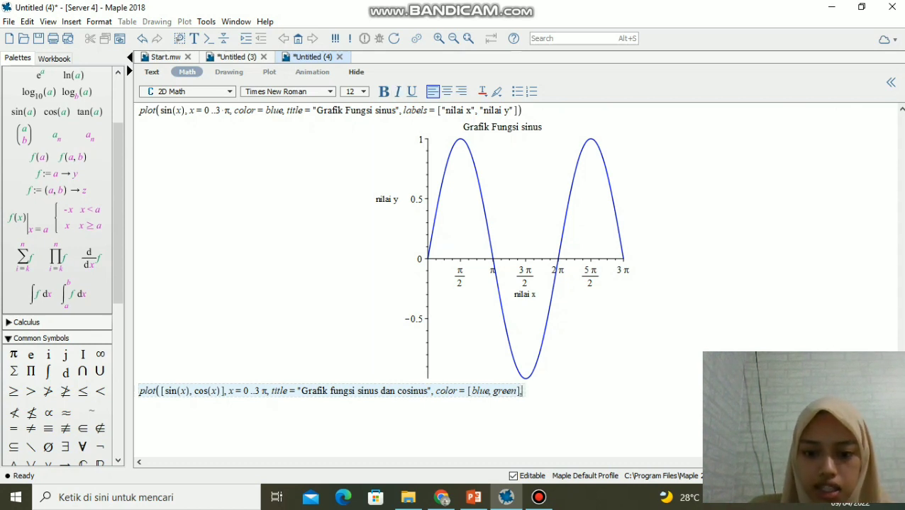
pyautogui.write('lab')
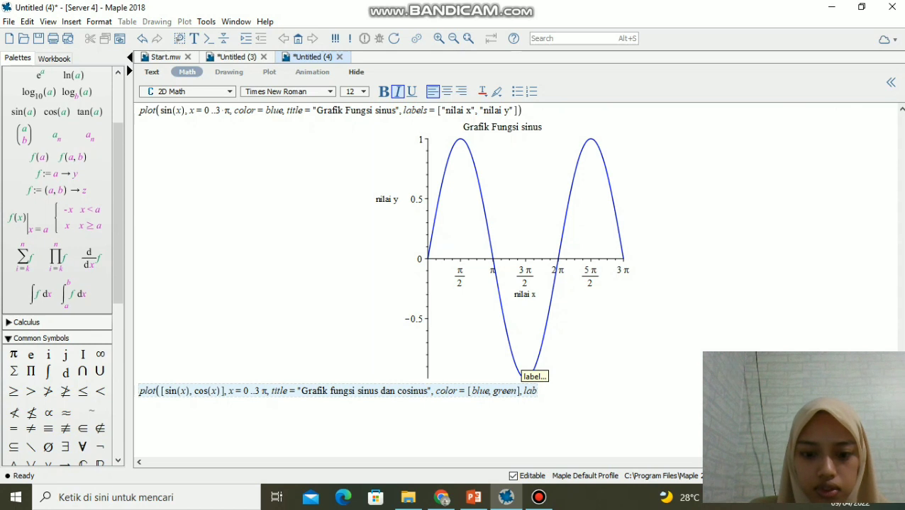
pyautogui.write('els = ')
pyautogui.write('[')
pyautogui.write('ni')
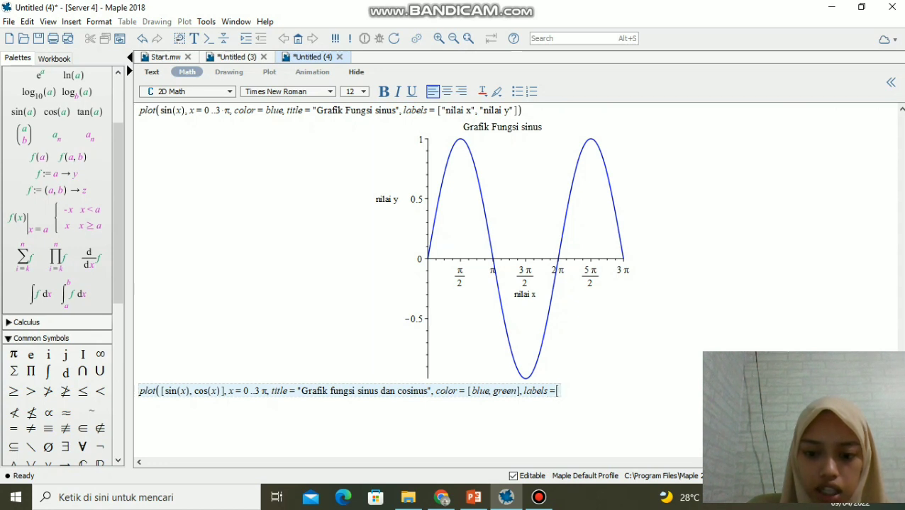
pyautogui.press('BackSpace')
pyautogui.press('BackSpace')
pyautogui.write('"')
pyautogui.write('nilai')
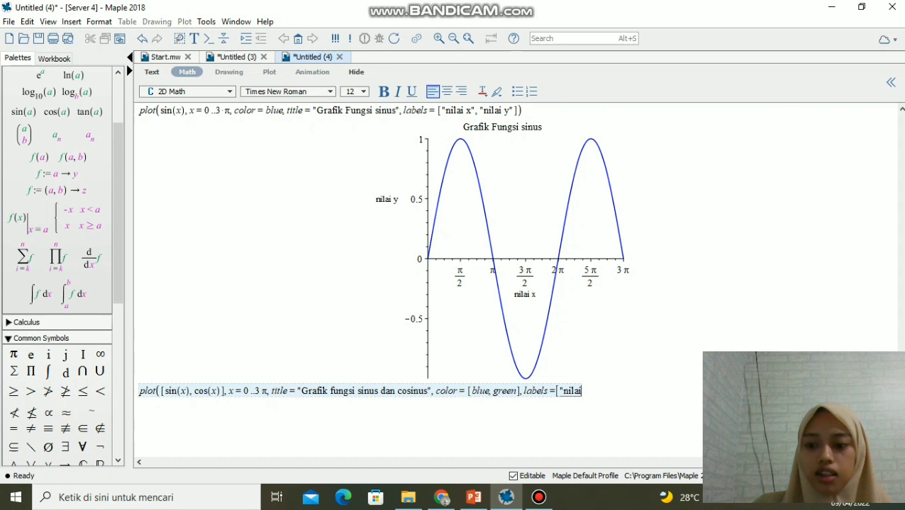
pyautogui.write('x", ')
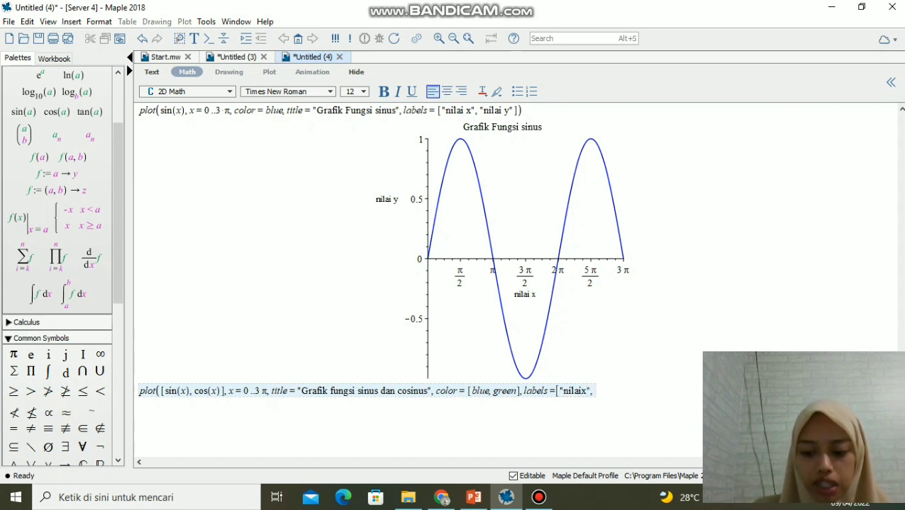
pyautogui.write('"nilai')
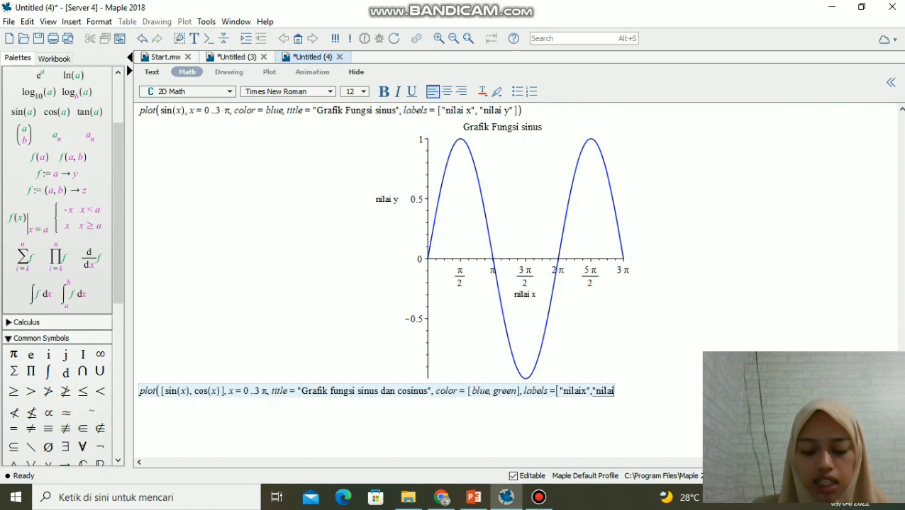
pyautogui.write(' y"')
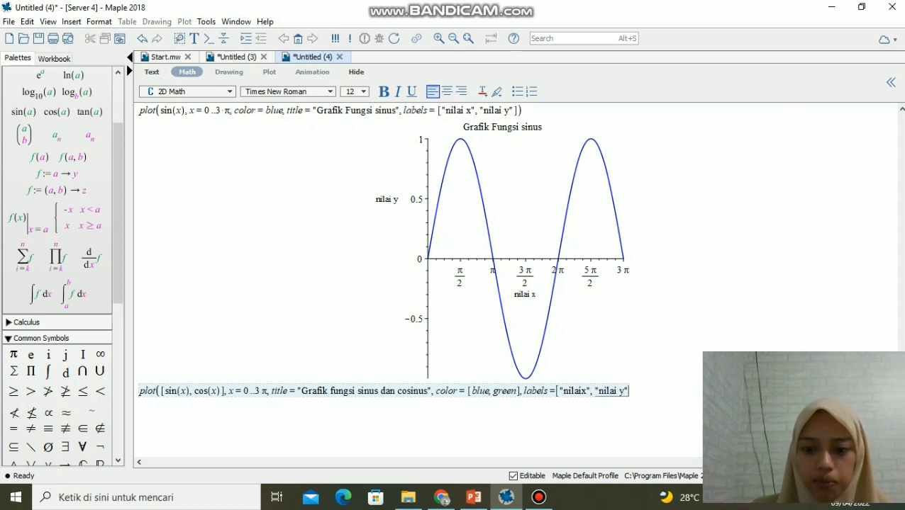
pyautogui.write(']')
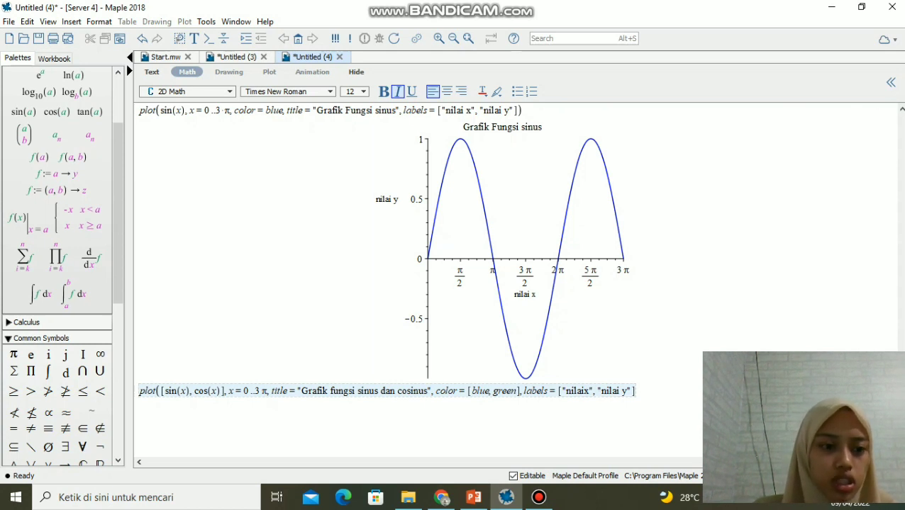
# Step: Begin a legend option at the end of the sine and cosine plot command
pyautogui.write(', ')
pyautogui.write('legend')
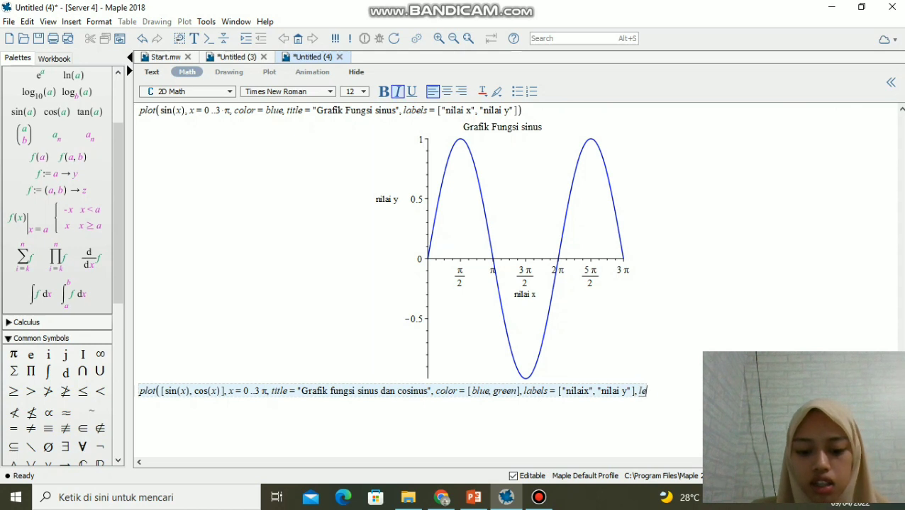